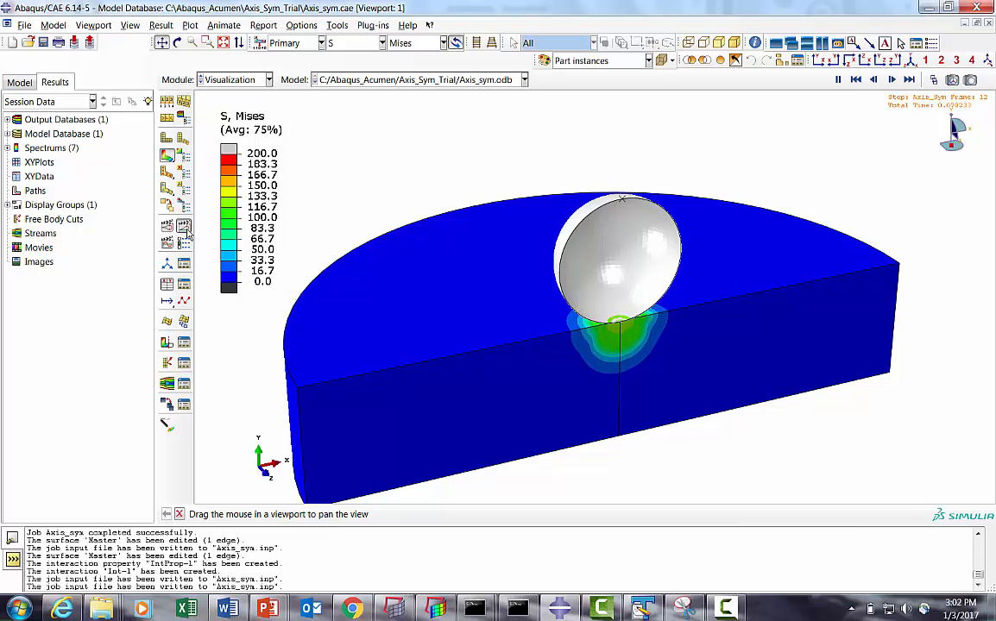
Start a new Standard/Explicit model database without saving the changes to Axis_sym.cae
{"action": "left_click", "coordinate": [25, 25]}
{"action": "mouse_move", "coordinate": [29, 41]}
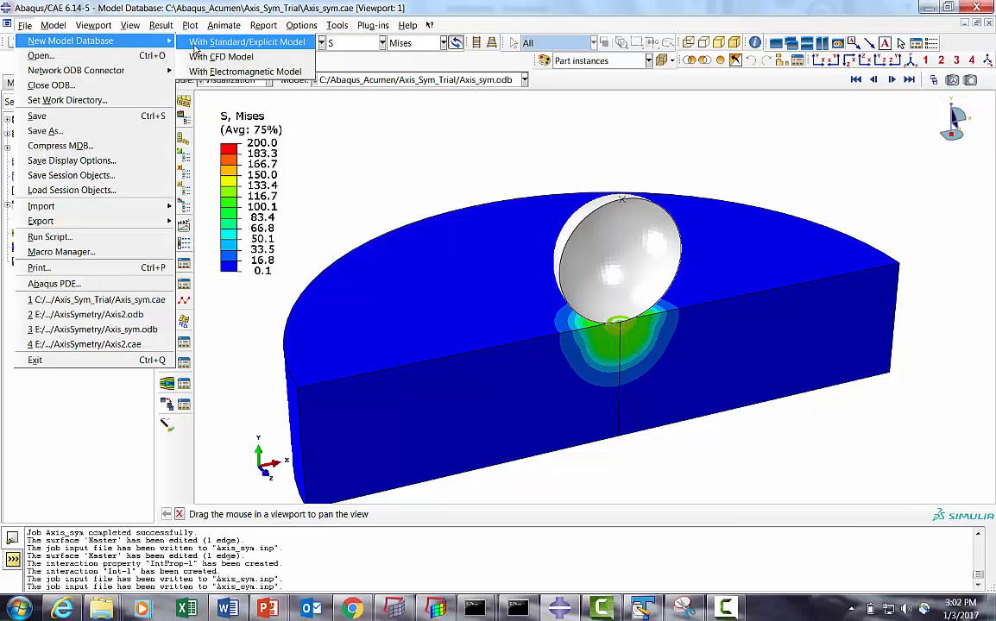
{"action": "left_click", "coordinate": [192, 43]}
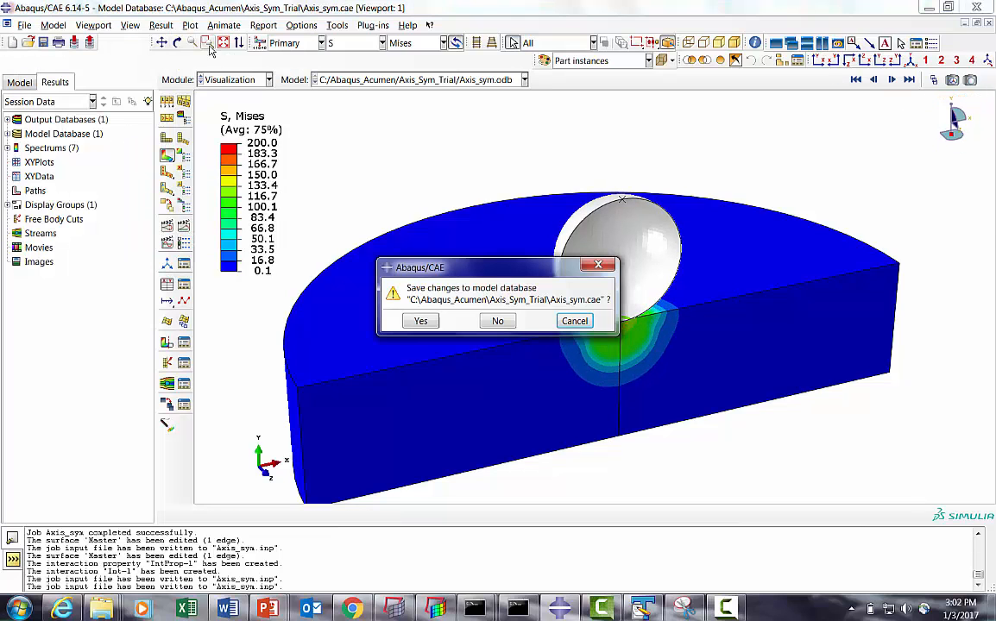
{"action": "left_click", "coordinate": [498, 321]}
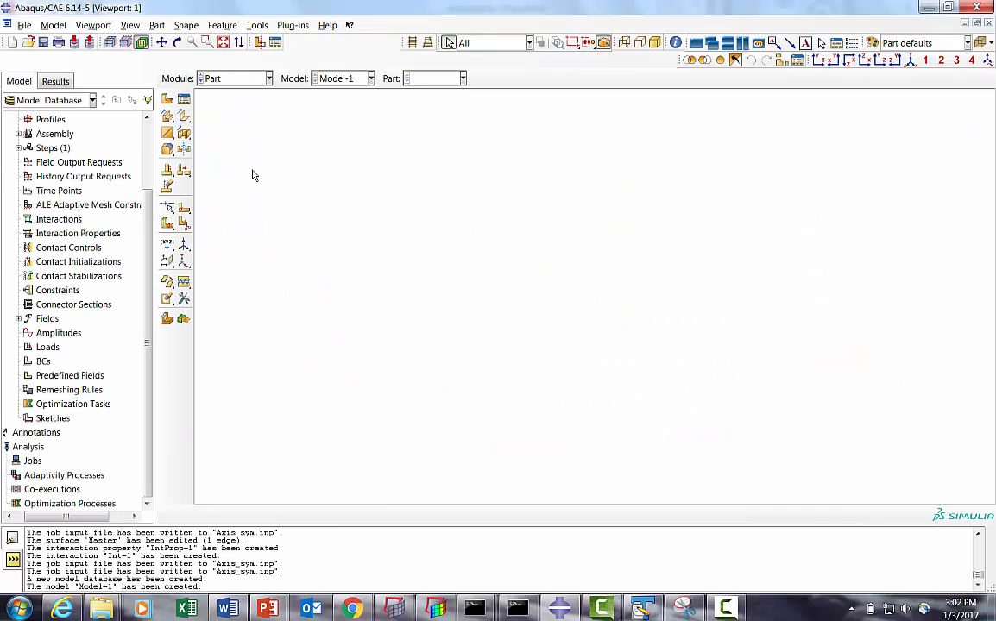
Create a folder named Axis_Sym in C:\Abaqus_Acumen and set it as the work directory
{"action": "left_click", "coordinate": [24, 26]}
{"action": "left_click", "coordinate": [42, 94]}
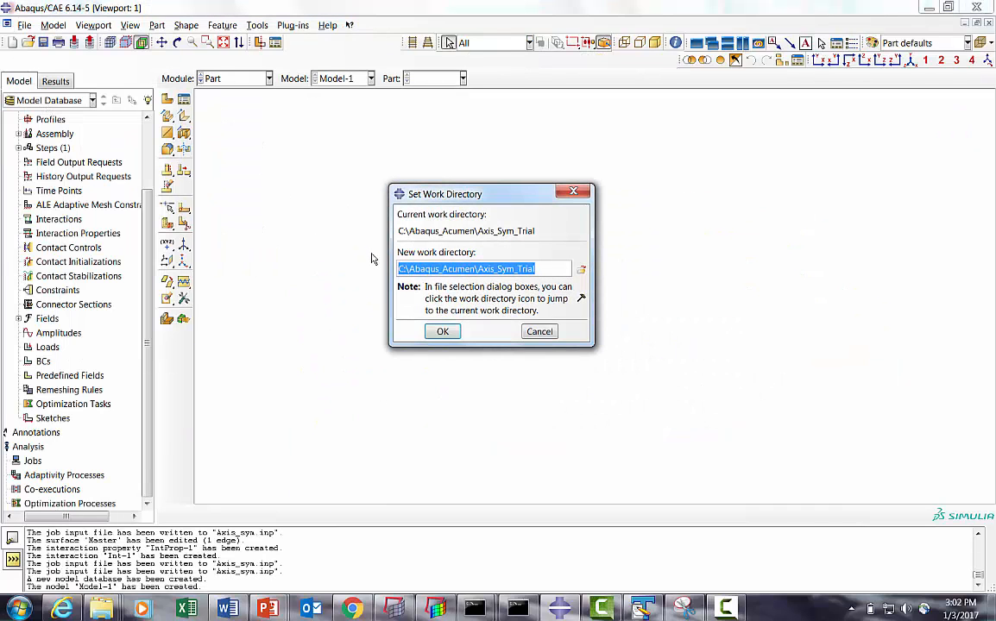
{"action": "left_click", "coordinate": [581, 269]}
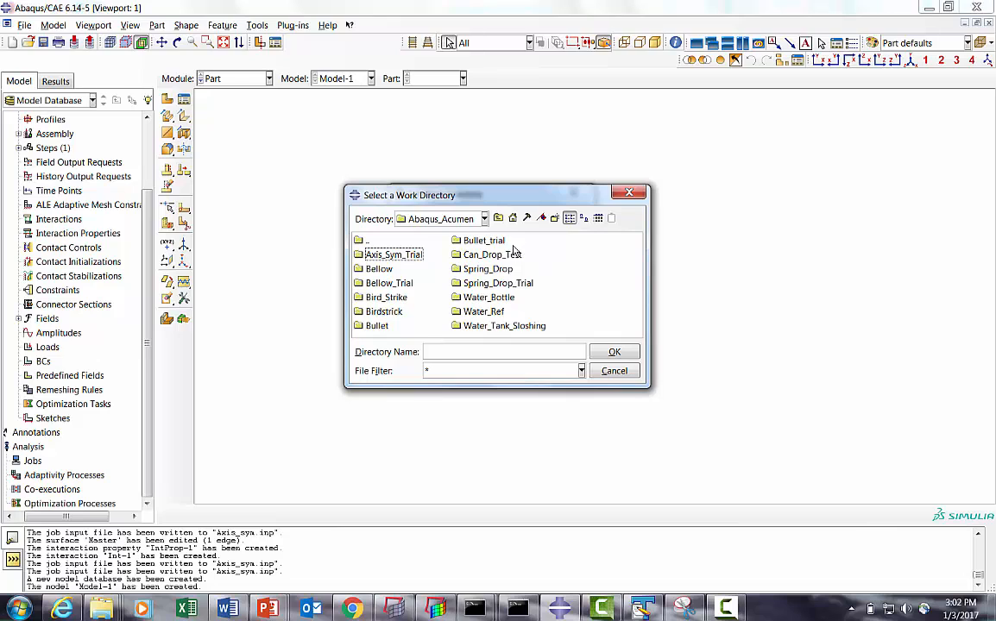
{"action": "left_click", "coordinate": [498, 220]}
{"action": "double_click", "coordinate": [399, 254]}
{"action": "left_click", "coordinate": [554, 219]}
{"action": "type", "text": "Axis_Sym"}
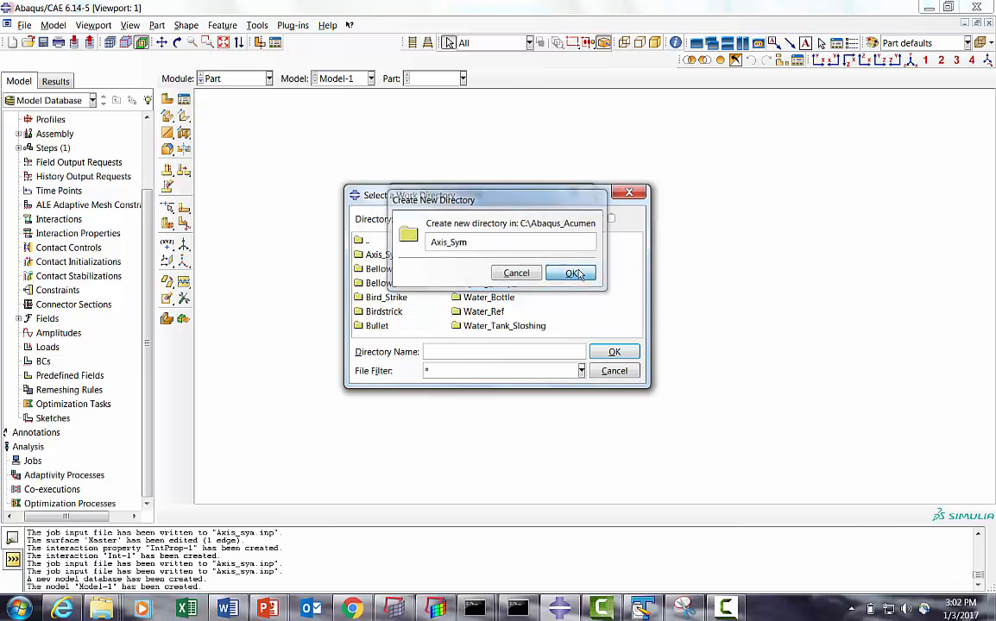
{"action": "left_click", "coordinate": [571, 272]}
{"action": "left_click", "coordinate": [370, 252]}
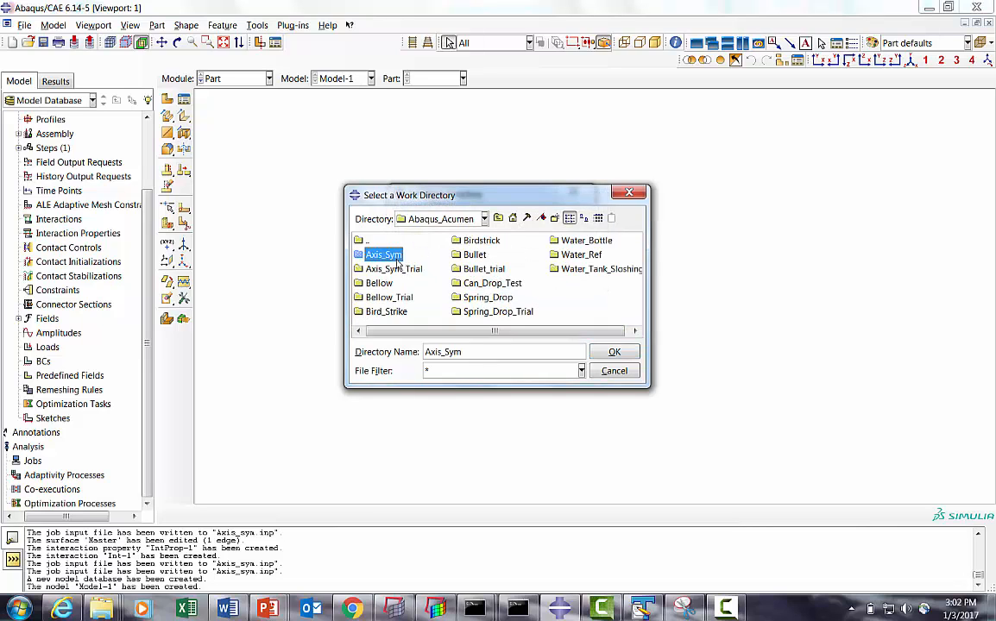
{"action": "left_click", "coordinate": [614, 351]}
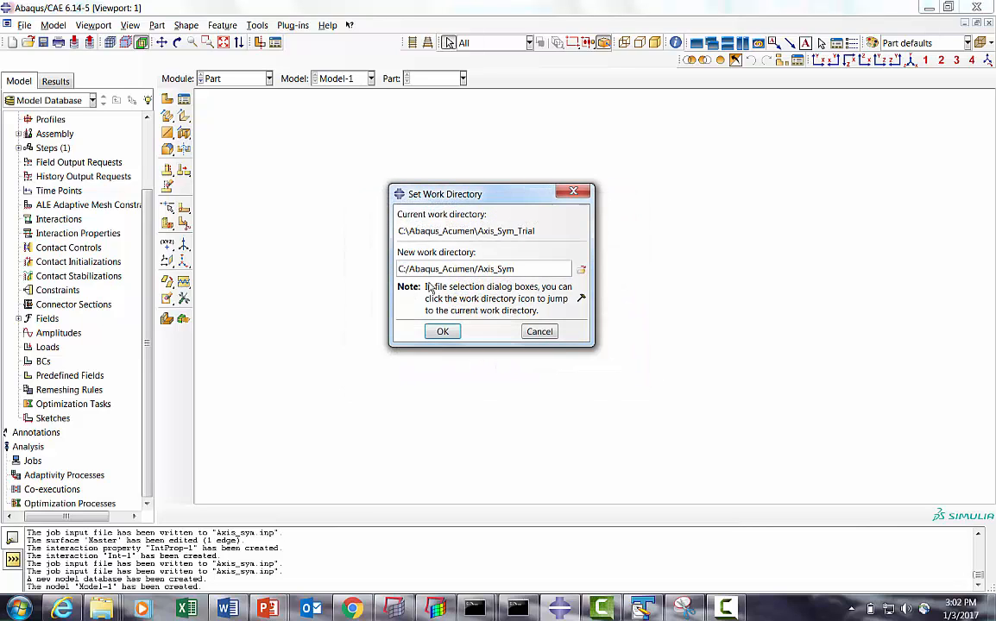
{"action": "left_click", "coordinate": [442, 332]}
Create an axisymmetric deformable part named WP with a shell base feature and an approximate size of 200
{"action": "scroll", "coordinate": [147, 130], "scroll_direction": "up", "scroll_amount": 2}
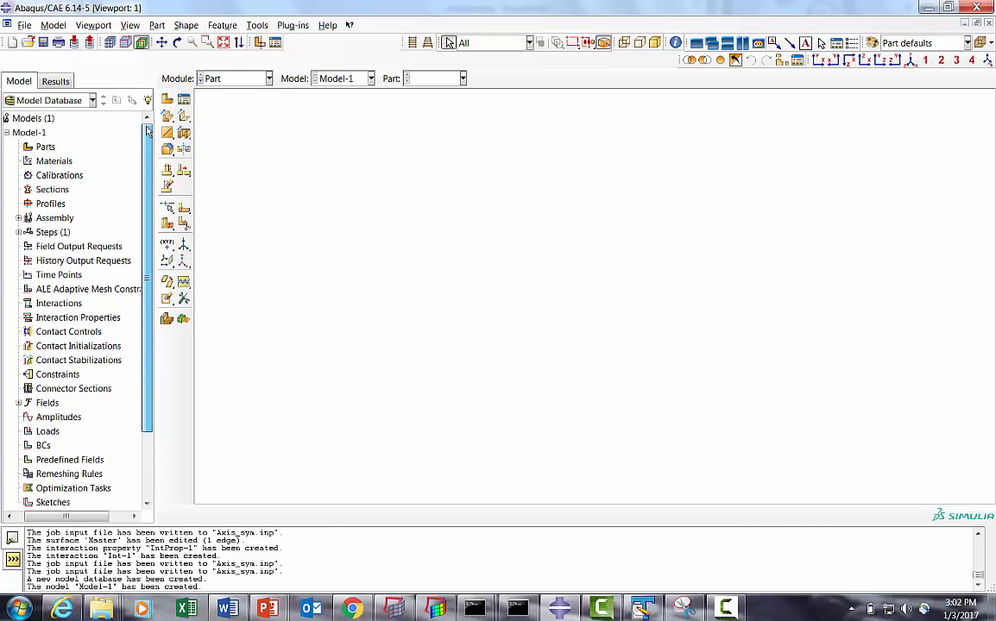
{"action": "left_click", "coordinate": [44, 147]}
{"action": "right_click", "coordinate": [44, 147]}
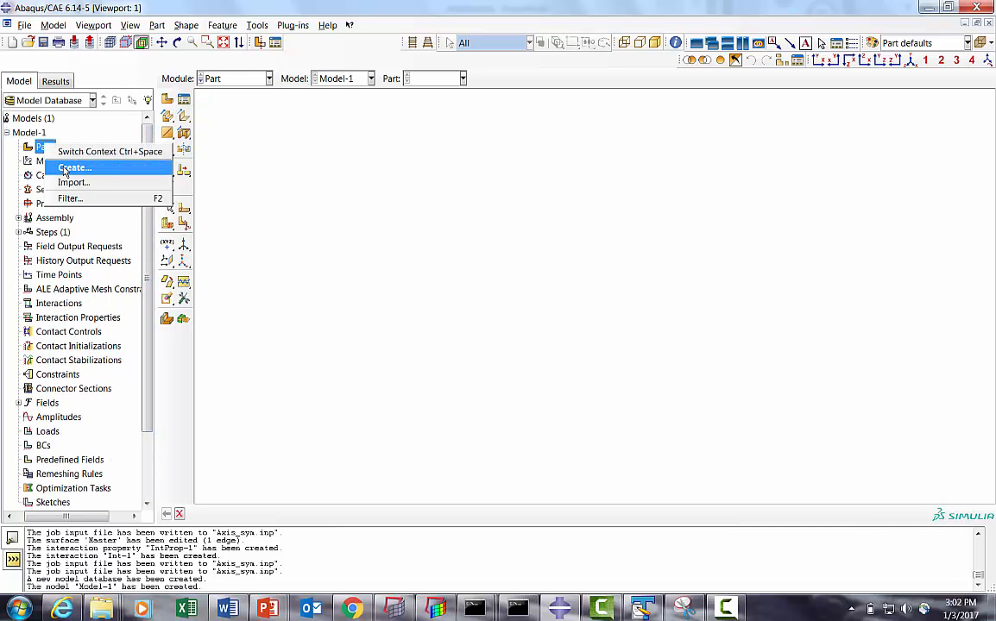
{"action": "left_click", "coordinate": [72, 167]}
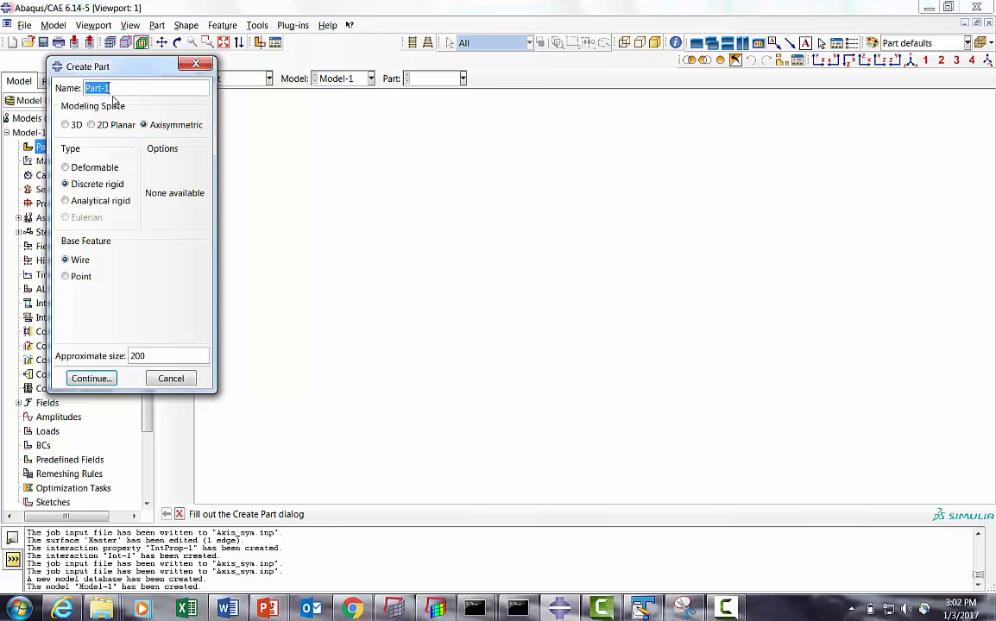
{"action": "type", "text": "WP"}
{"action": "left_click", "coordinate": [143, 124]}
{"action": "left_click", "coordinate": [66, 168]}
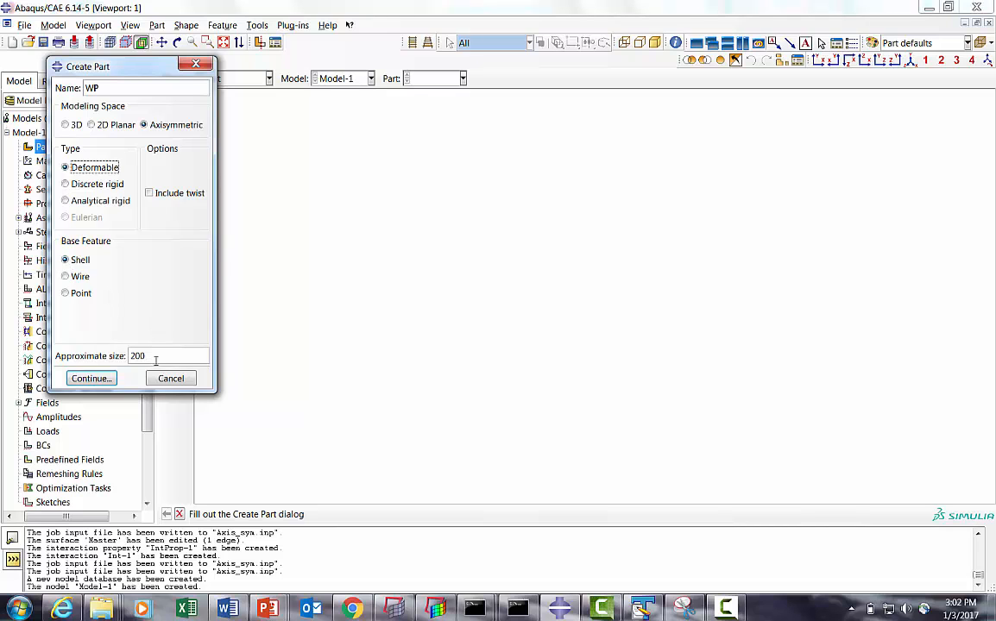
{"action": "left_click", "coordinate": [92, 379]}
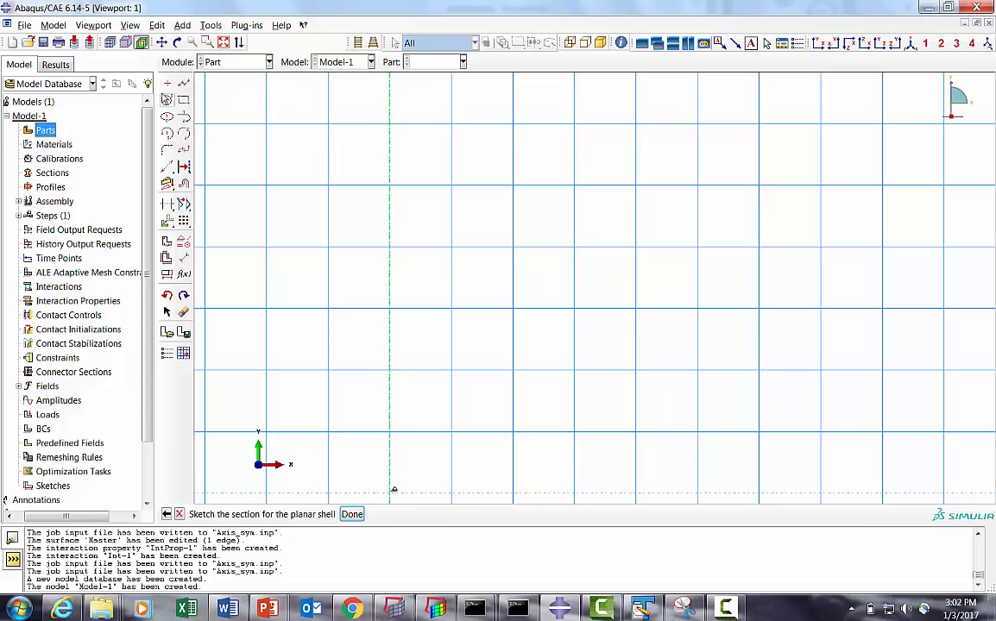
Place isolated sketch points at (0,0), (25,0), (25,10) and (0,10) to mark the workpiece corners
{"action": "left_click", "coordinate": [168, 83]}
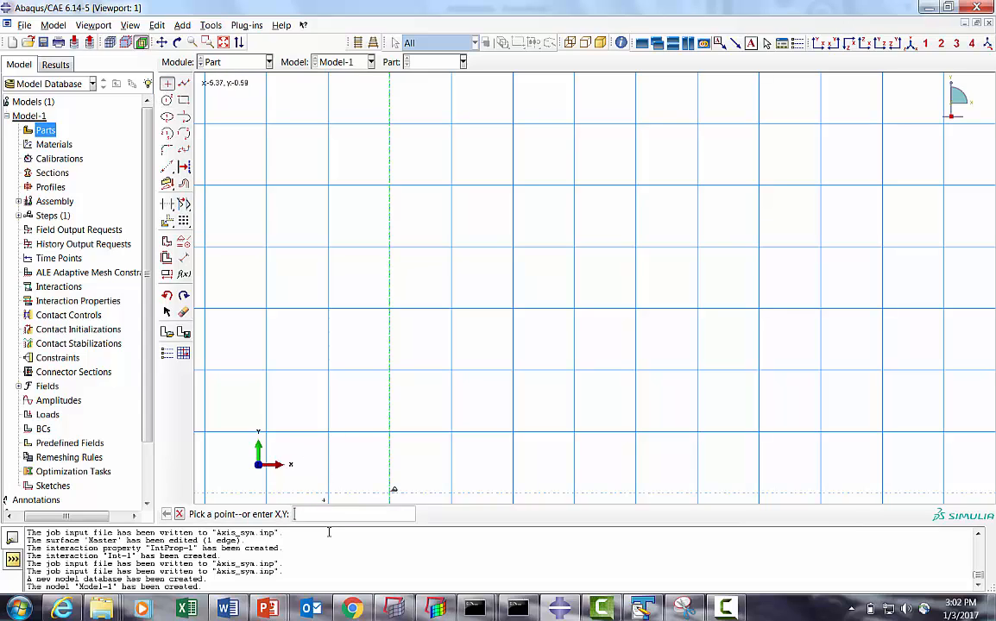
{"action": "key", "text": "Return"}
{"action": "left_click", "coordinate": [666, 493]}
{"action": "type", "text": "25,0"}
{"action": "key", "text": "Return"}
{"action": "type", "text": "25,10"}
{"action": "key", "text": "Return"}
{"action": "type", "text": "0,10"}
{"action": "key", "text": "Return"}
{"action": "type", "text": "0,"}
{"action": "key", "text": "Return"}
Draw a rectangle from the point (0,10) to the point (25,0) and finish the shell section sketch
{"action": "left_click", "coordinate": [183, 99]}
{"action": "left_click", "coordinate": [390, 372]}
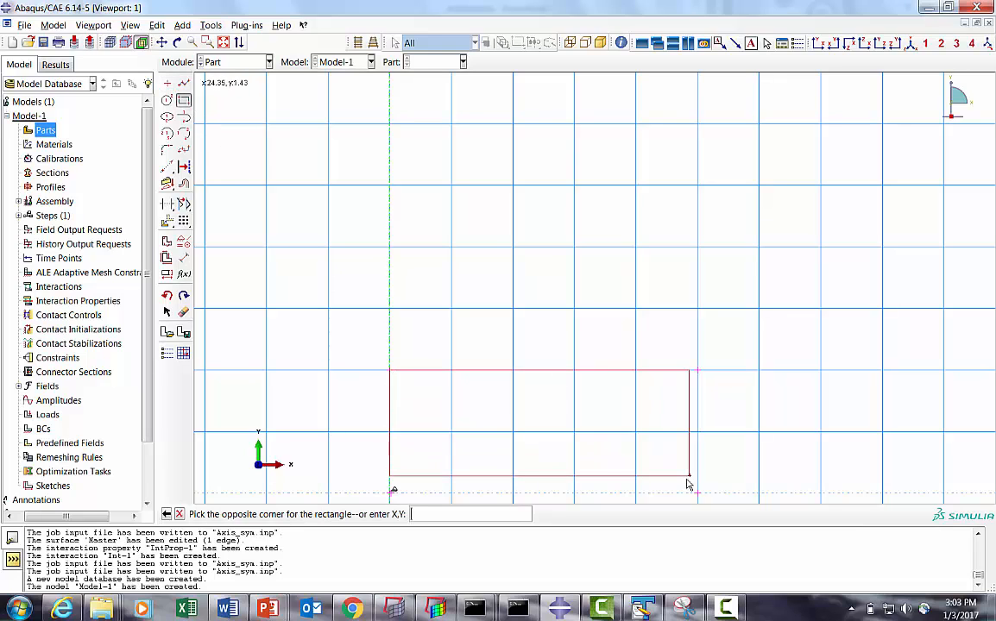
{"action": "left_click", "coordinate": [697, 491]}
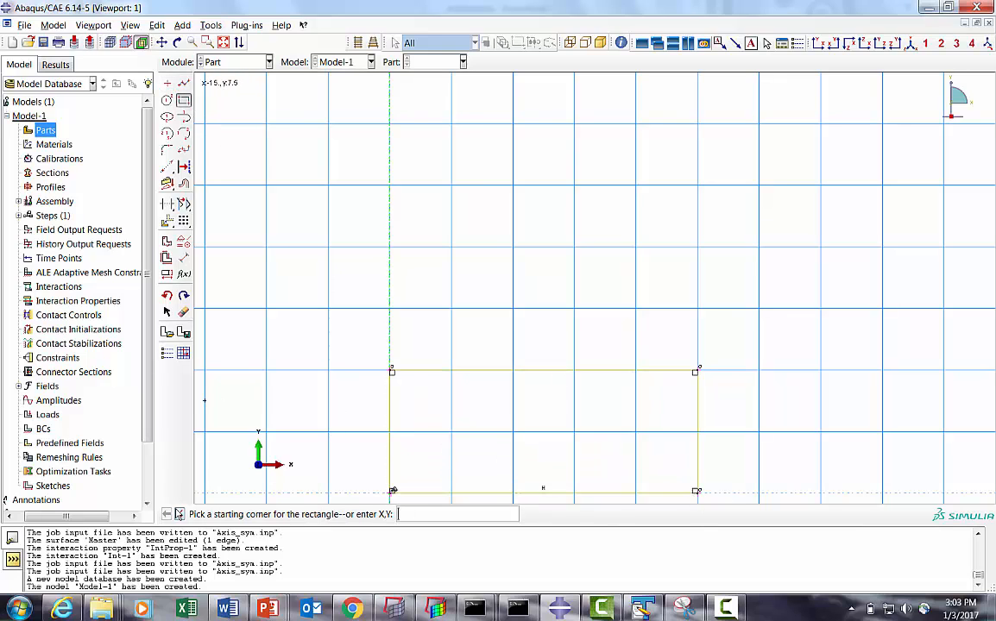
{"action": "left_click", "coordinate": [179, 515]}
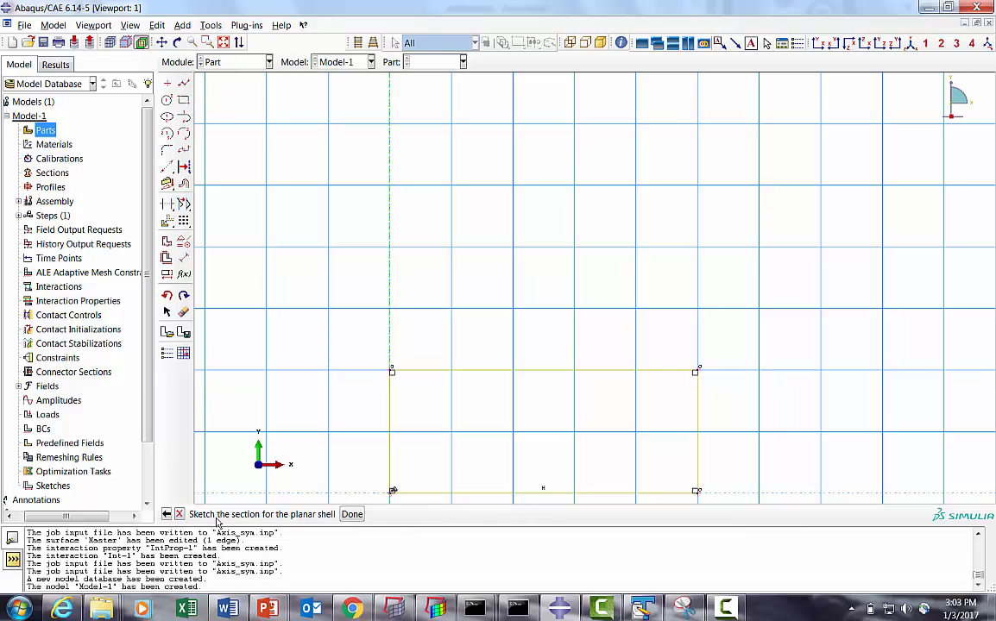
{"action": "left_click", "coordinate": [350, 515]}
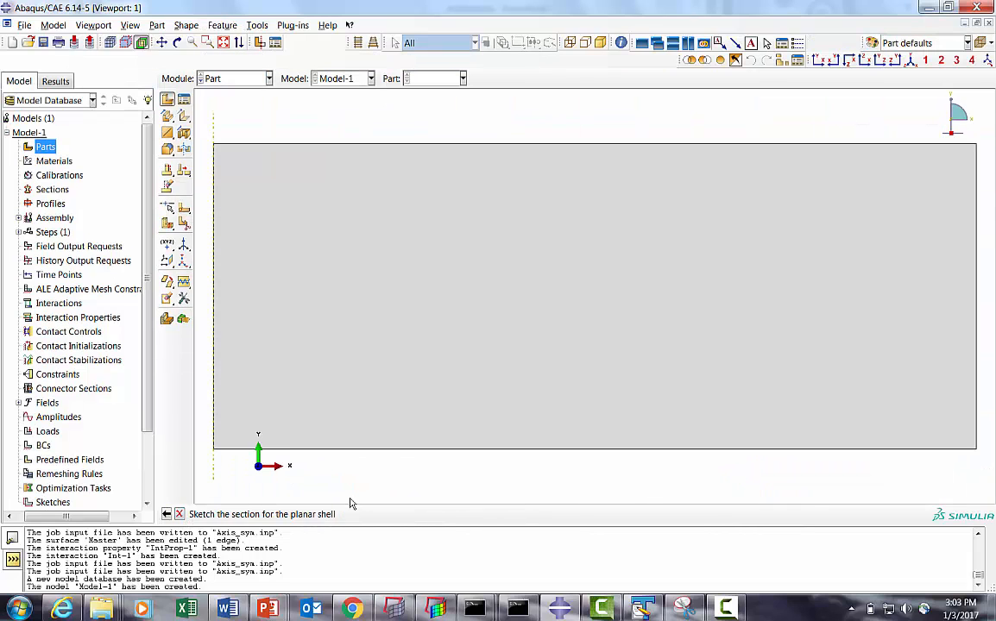
Switch to the Property module and create a new material named Brass
{"action": "left_click", "coordinate": [211, 79]}
{"action": "left_click", "coordinate": [216, 104]}
{"action": "left_click", "coordinate": [183, 101]}
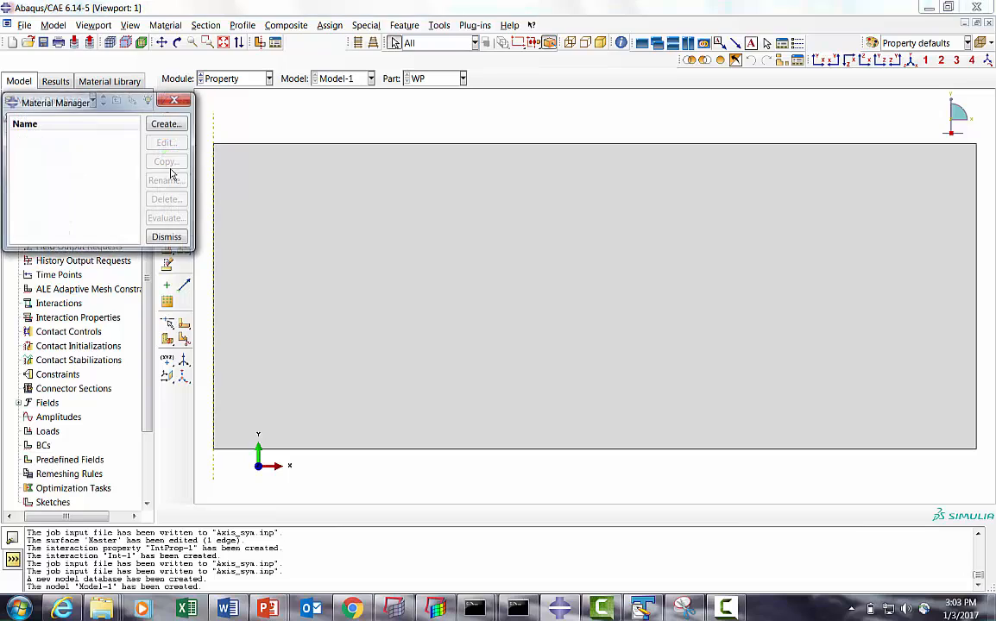
{"action": "left_click", "coordinate": [160, 123]}
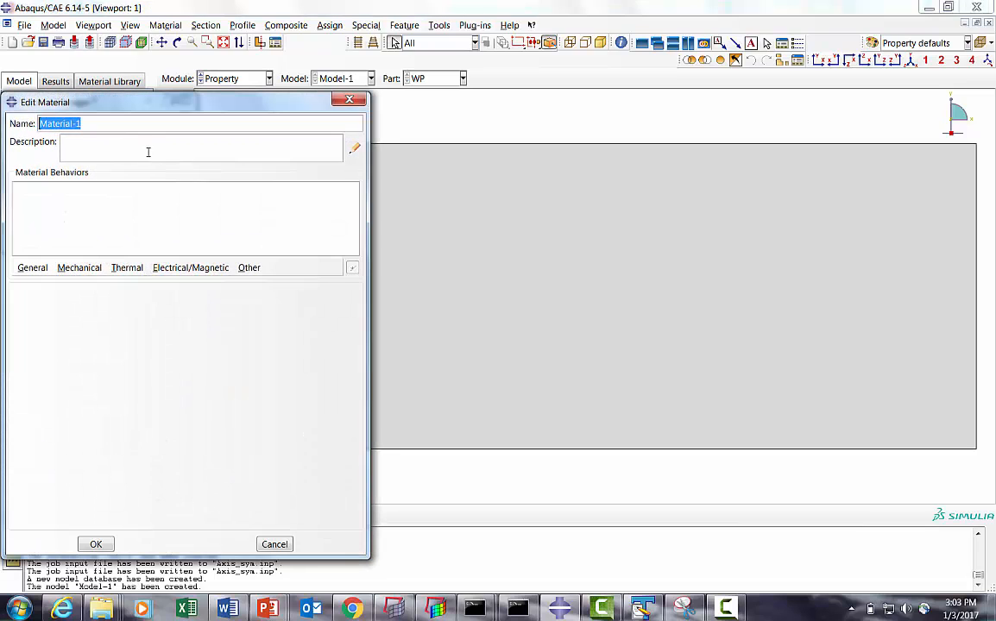
{"action": "type", "text": "b"}
{"action": "key", "text": "BackSpace"}
{"action": "key", "text": "BackSpace"}
{"action": "key", "text": "BackSpace"}
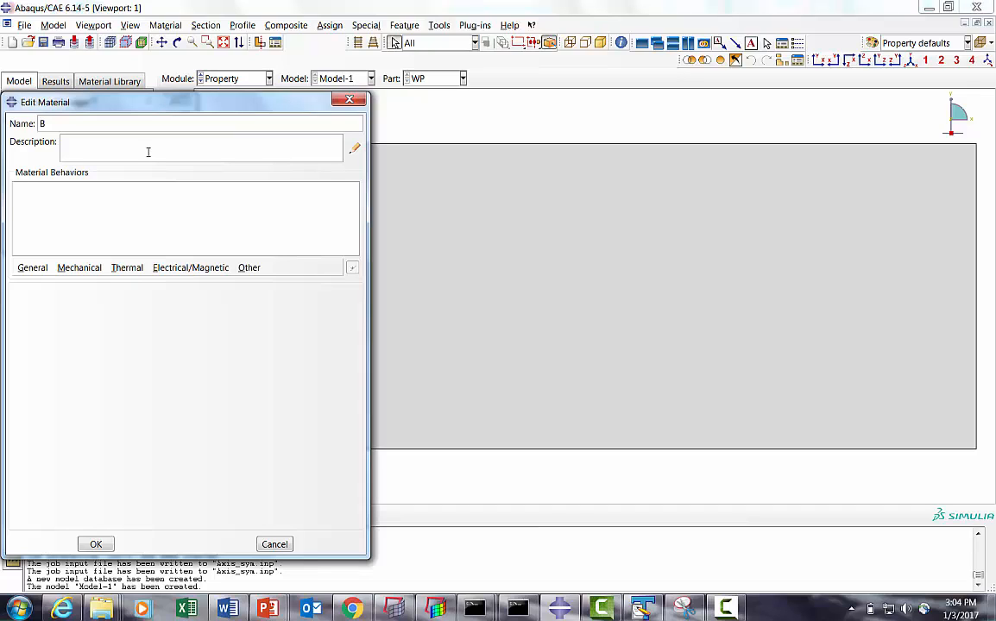
Add isotropic elastic behavior to Brass with Young's modulus 100e03 and Poisson's ratio 0.34
{"action": "left_click", "coordinate": [78, 268]}
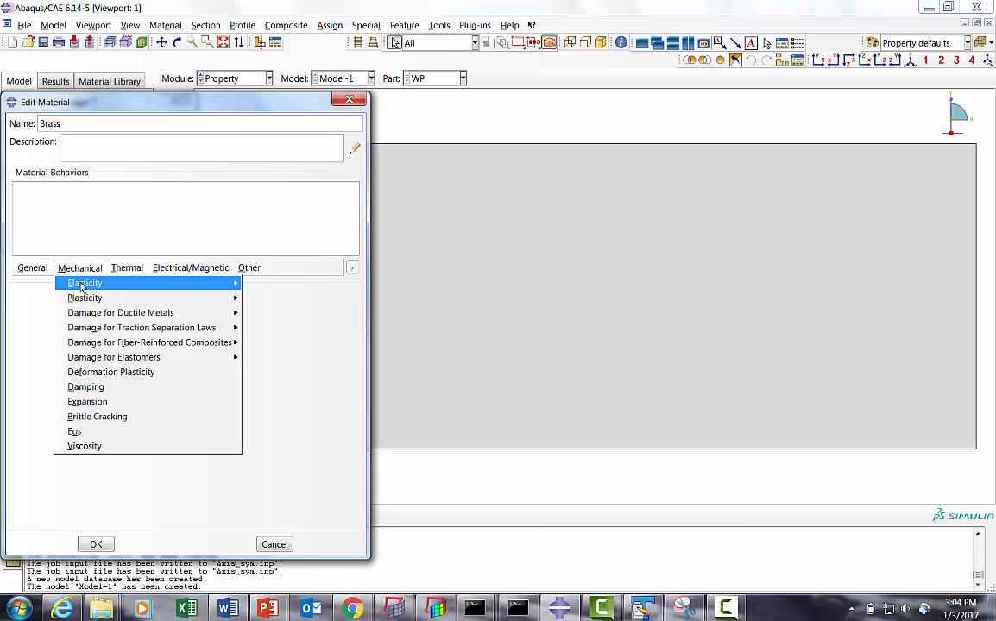
{"action": "mouse_move", "coordinate": [85, 285]}
{"action": "left_click", "coordinate": [31, 268]}
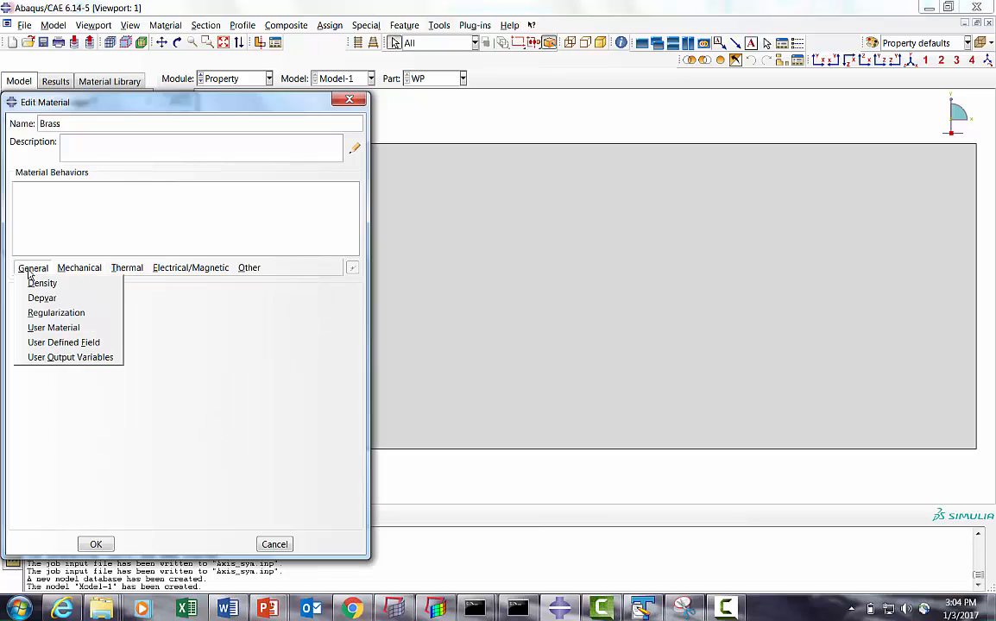
{"action": "mouse_move", "coordinate": [89, 274]}
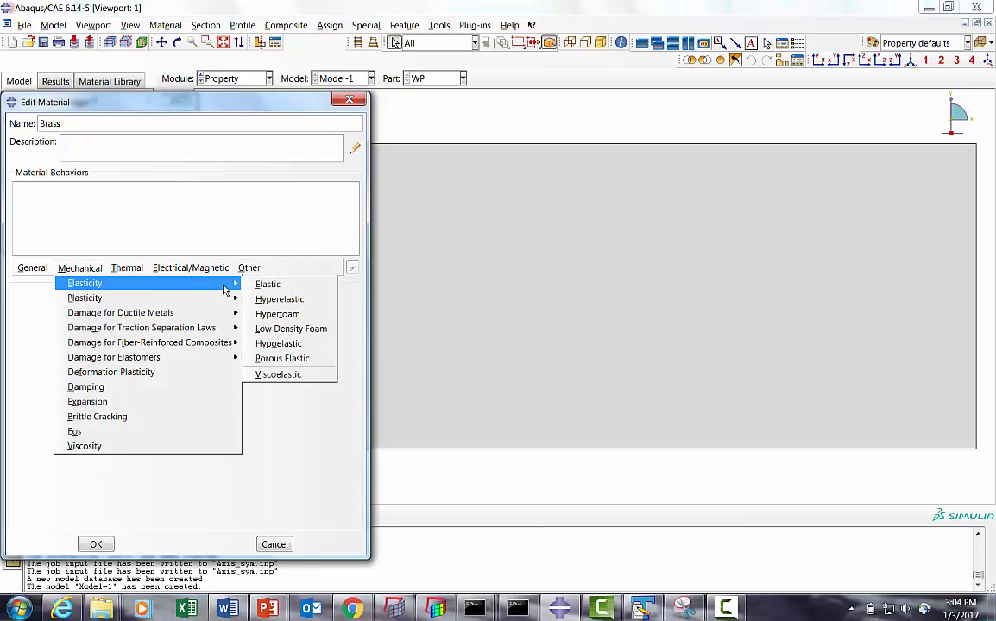
{"action": "left_click", "coordinate": [278, 284]}
{"action": "left_click", "coordinate": [56, 456]}
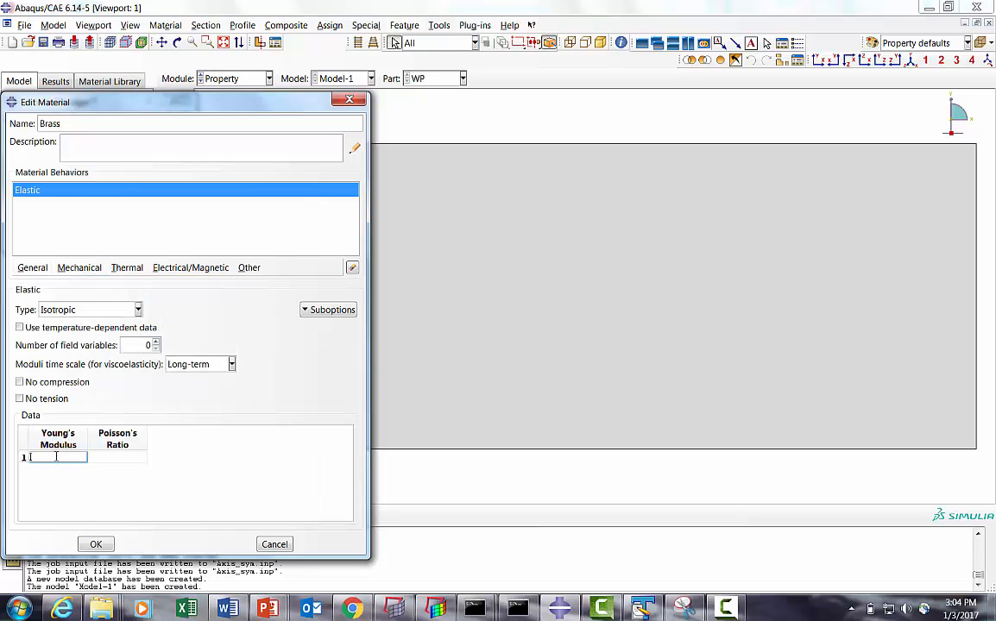
{"action": "type", "text": "100e03"}
{"action": "left_click", "coordinate": [109, 460]}
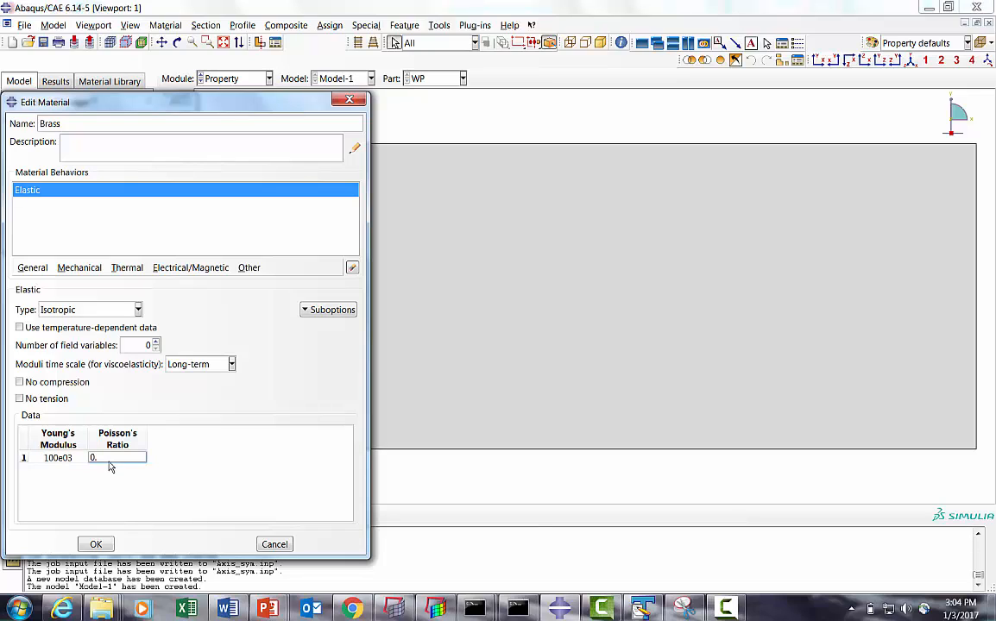
Add isotropic plastic behavior to Brass with yield stress 110 at plastic strain 0 and 300 at 0.8, and save the material
{"action": "left_click", "coordinate": [79, 267]}
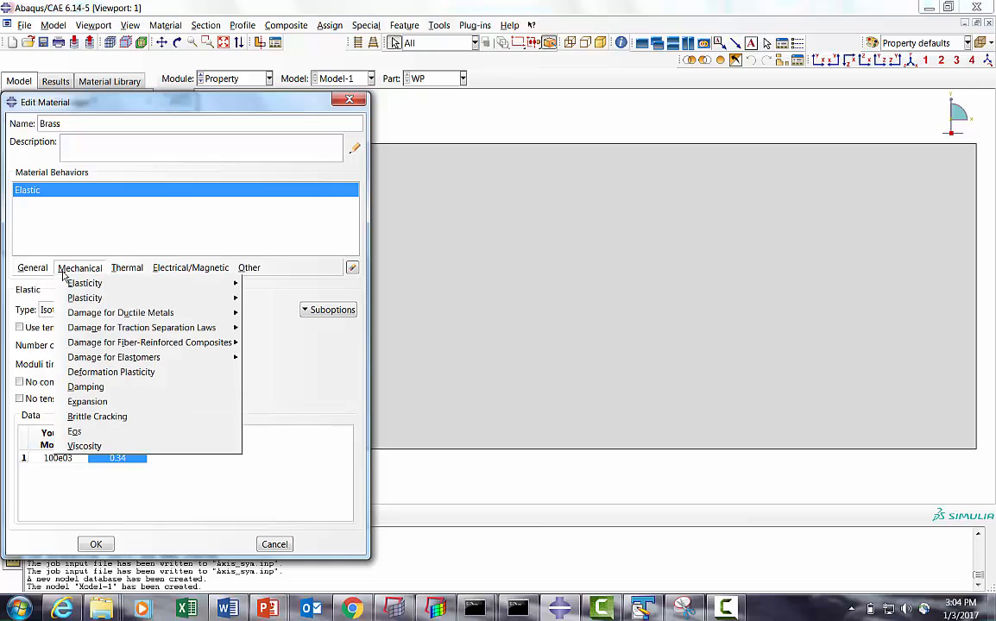
{"action": "mouse_move", "coordinate": [81, 298]}
{"action": "left_click", "coordinate": [259, 298]}
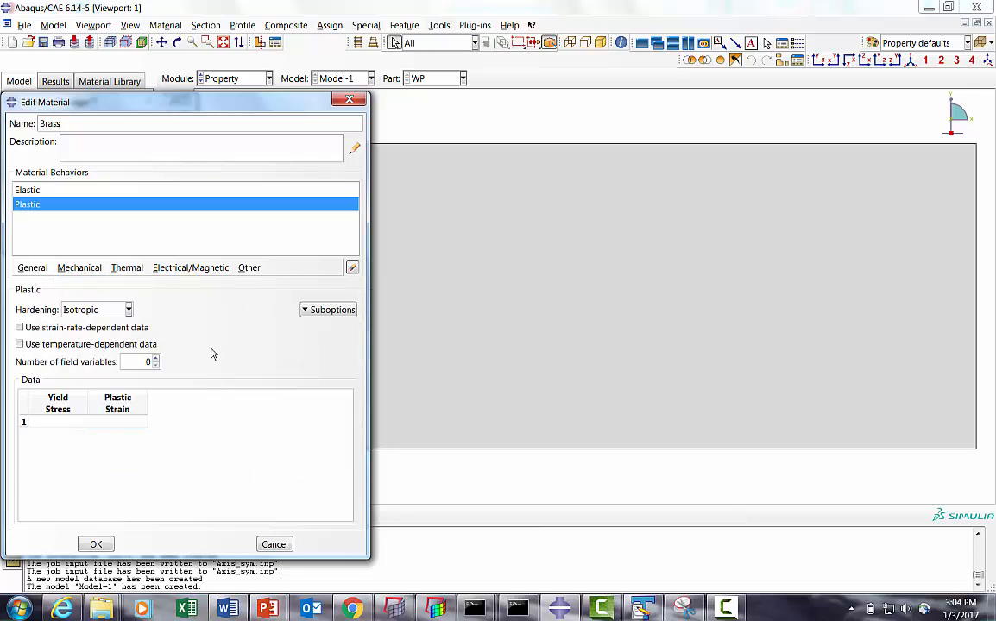
{"action": "left_click", "coordinate": [65, 422]}
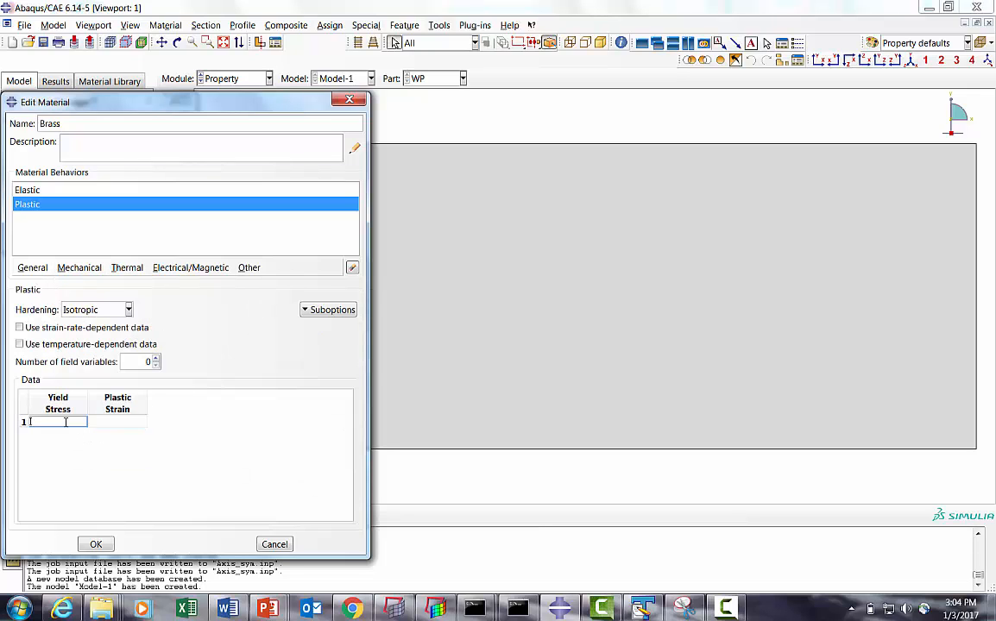
{"action": "left_click", "coordinate": [121, 424]}
{"action": "type", "text": "0"}
{"action": "key", "text": "Tab"}
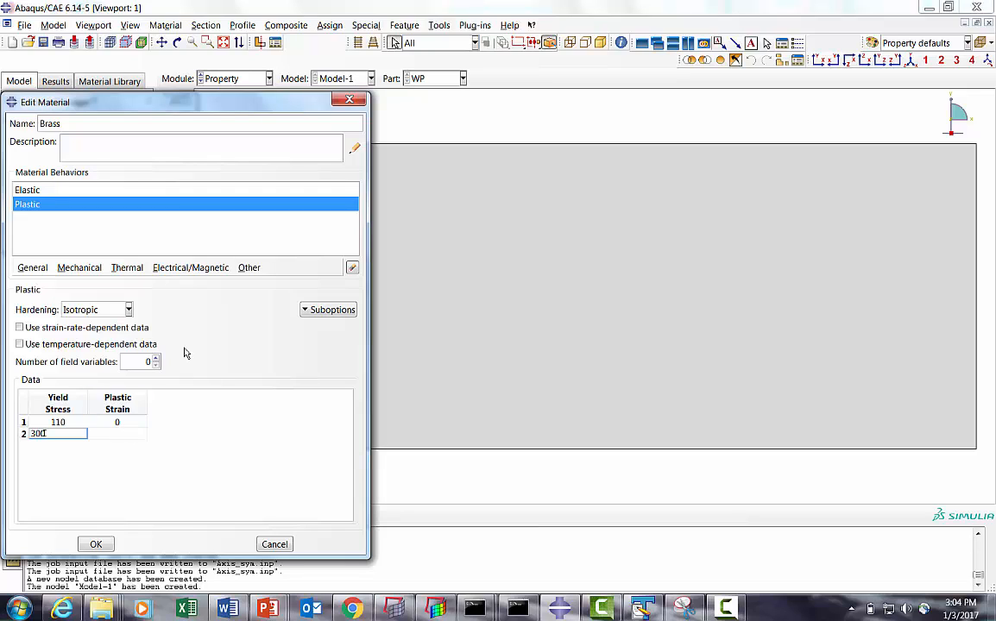
{"action": "left_click", "coordinate": [128, 440]}
{"action": "type", "text": "0.8"}
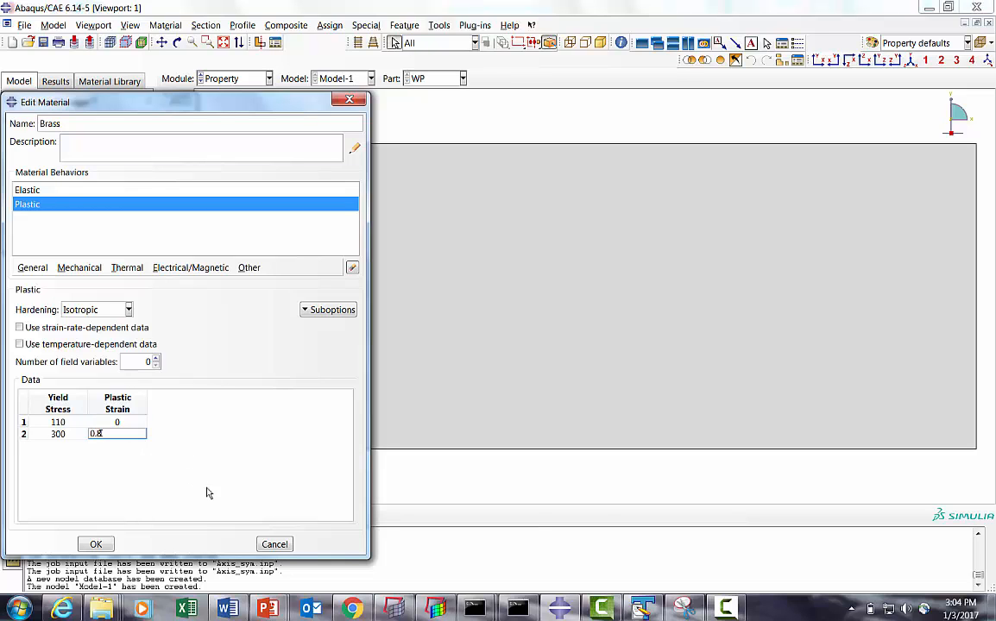
{"action": "left_click", "coordinate": [96, 544]}
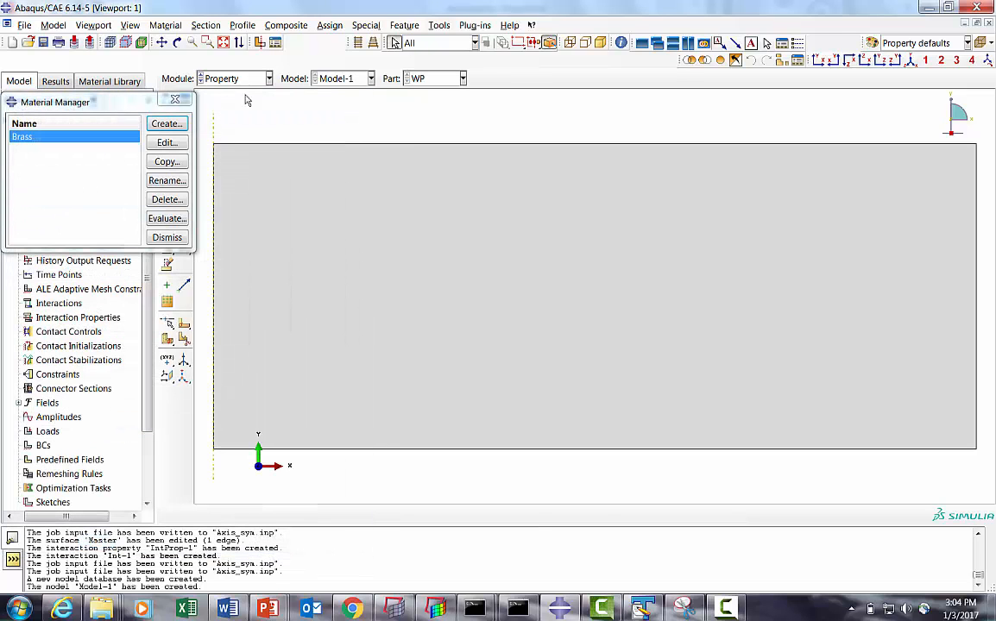
{"action": "left_click", "coordinate": [160, 240]}
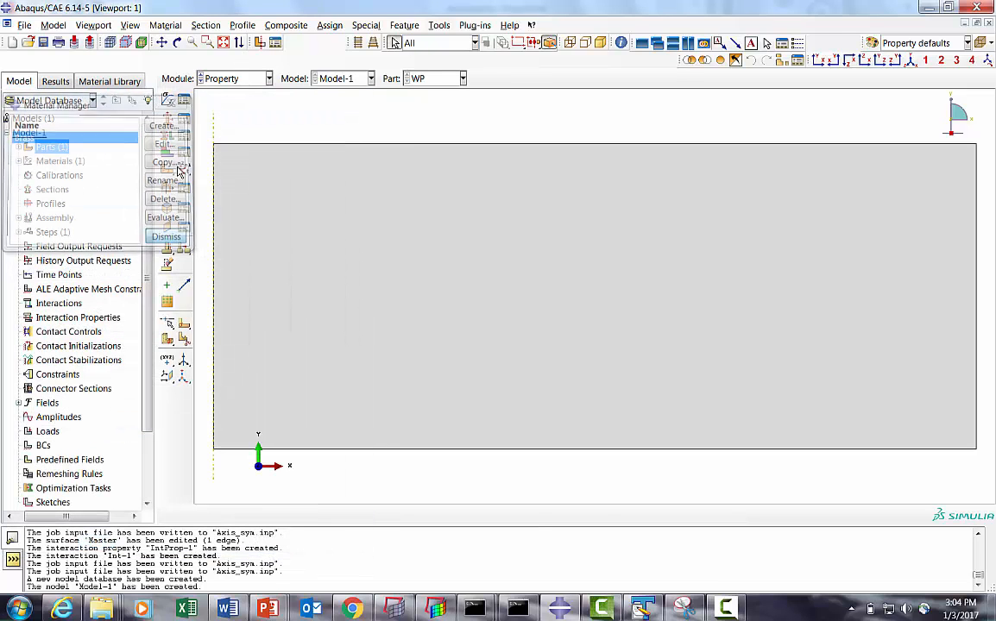
{"action": "left_click", "coordinate": [166, 125]}
{"action": "left_click", "coordinate": [39, 210]}
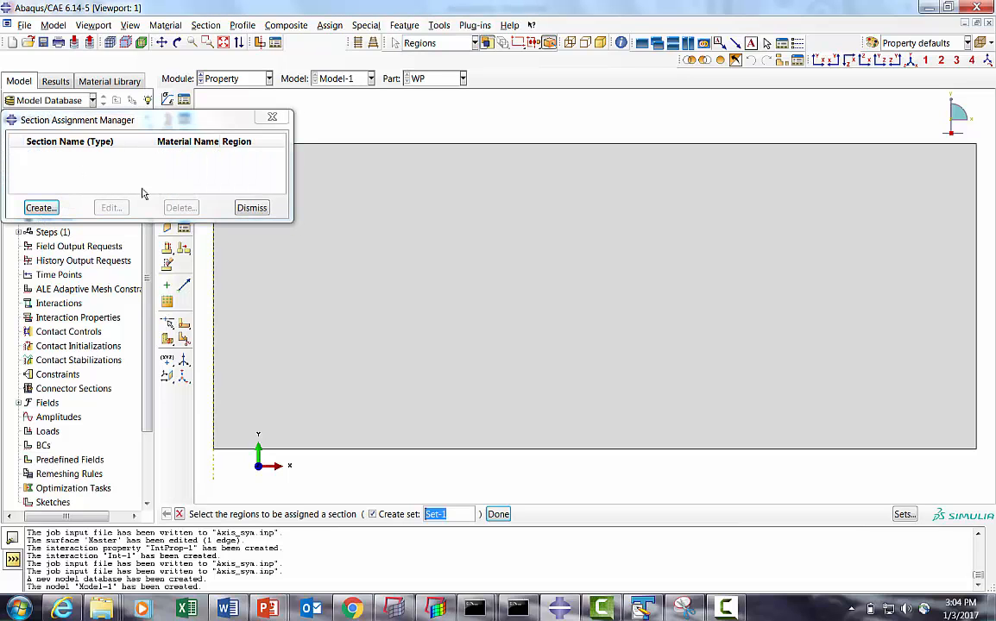
{"action": "left_click", "coordinate": [378, 333]}
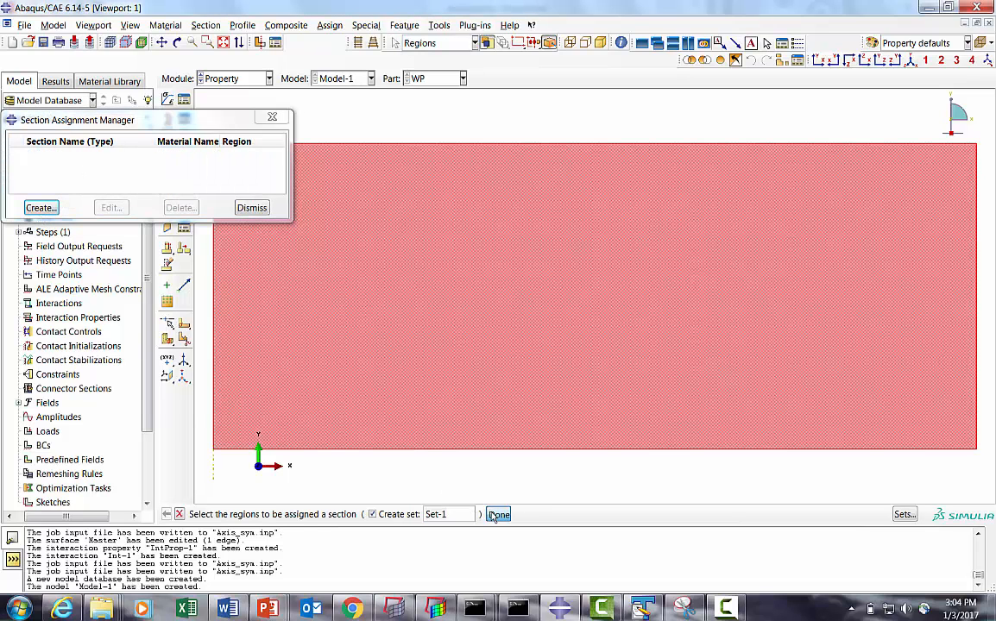
{"action": "middle_click", "coordinate": [440, 459]}
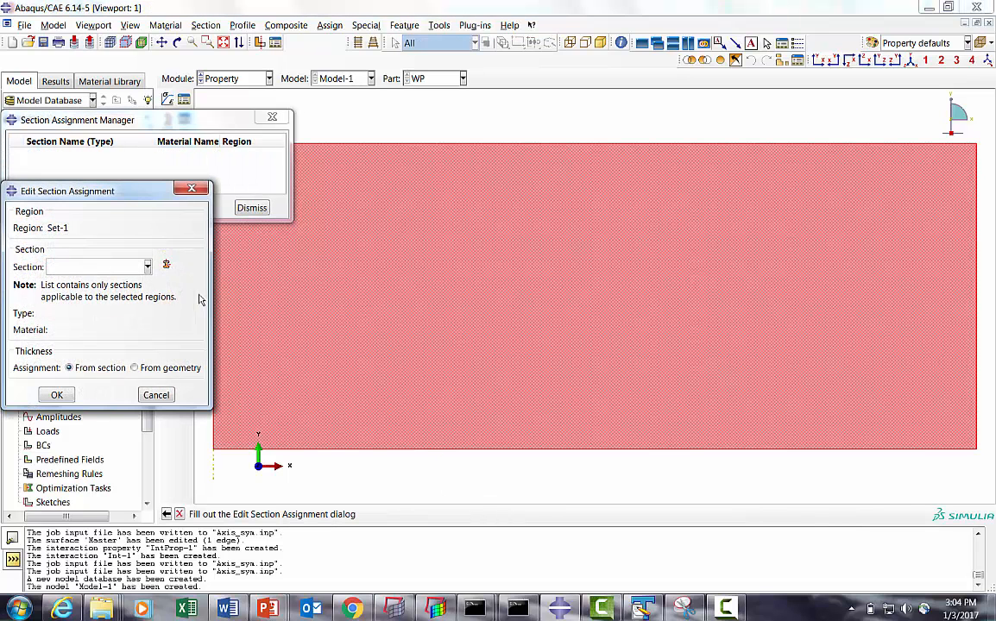
{"action": "left_click", "coordinate": [150, 270]}
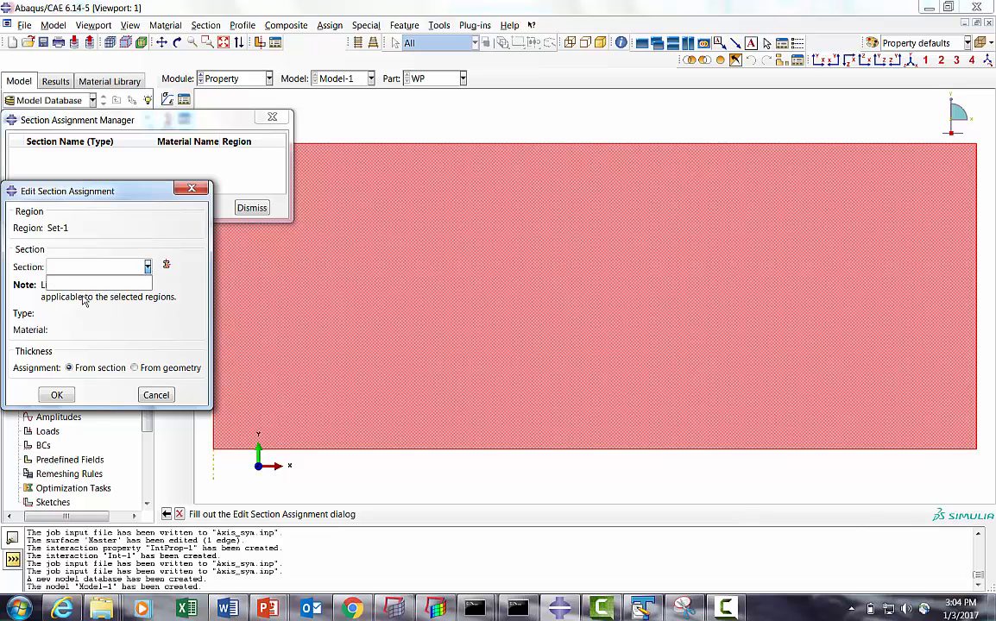
{"action": "left_click", "coordinate": [100, 262]}
{"action": "left_click", "coordinate": [156, 395]}
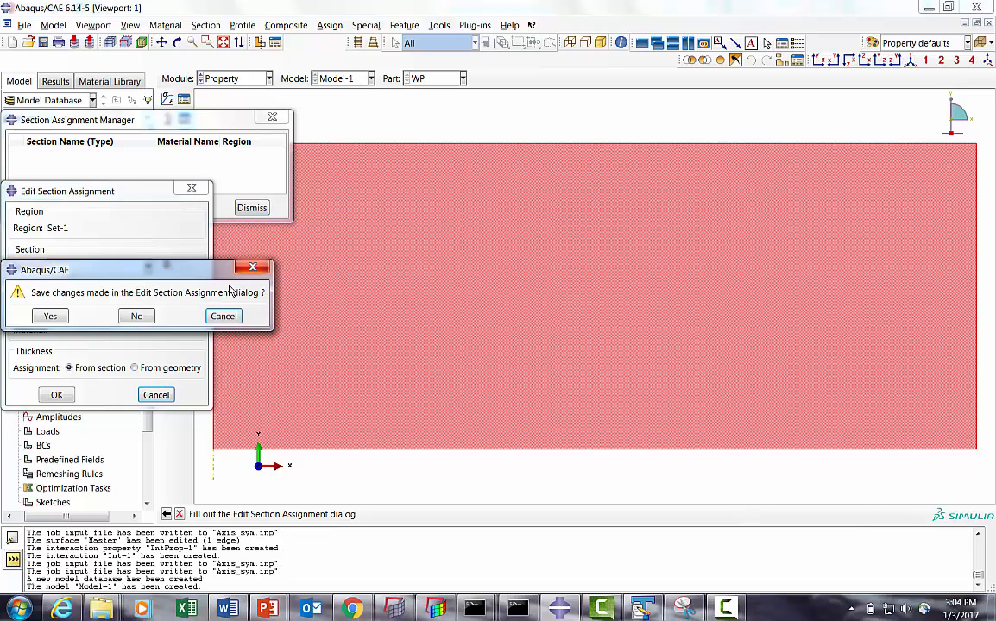
{"action": "left_click", "coordinate": [136, 316]}
{"action": "left_click", "coordinate": [252, 207]}
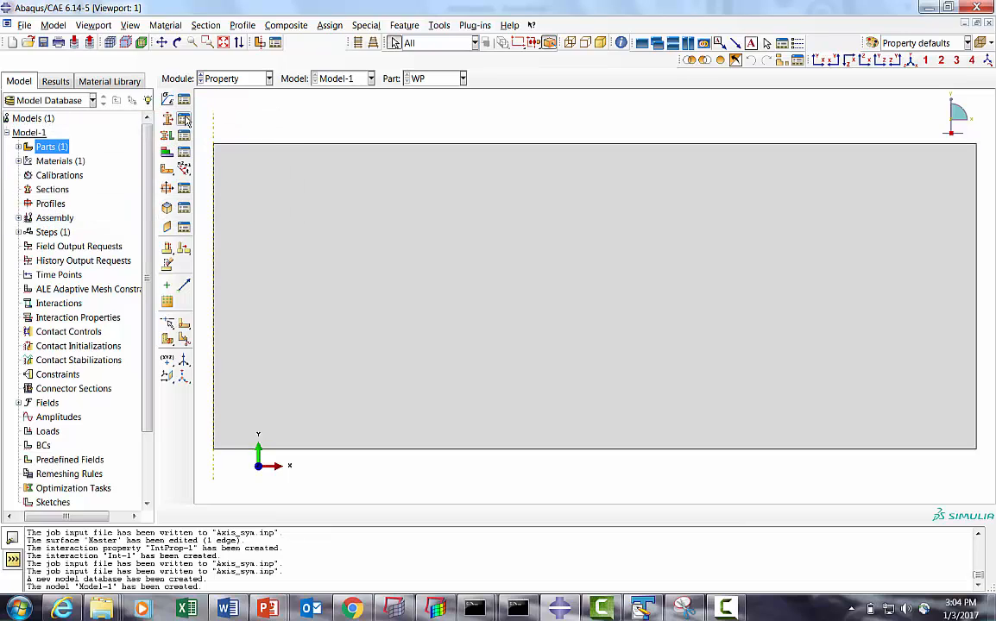
Create a solid homogeneous section named WP with the Brass material and no plane stress/strain thickness
{"action": "left_click", "coordinate": [184, 119]}
{"action": "left_click", "coordinate": [27, 175]}
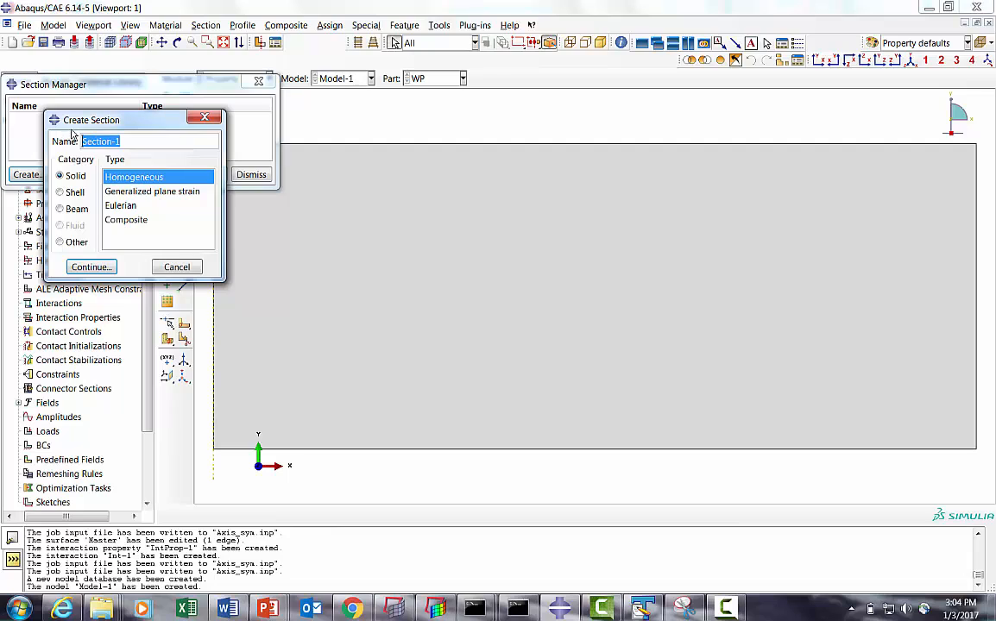
{"action": "type", "text": "WP"}
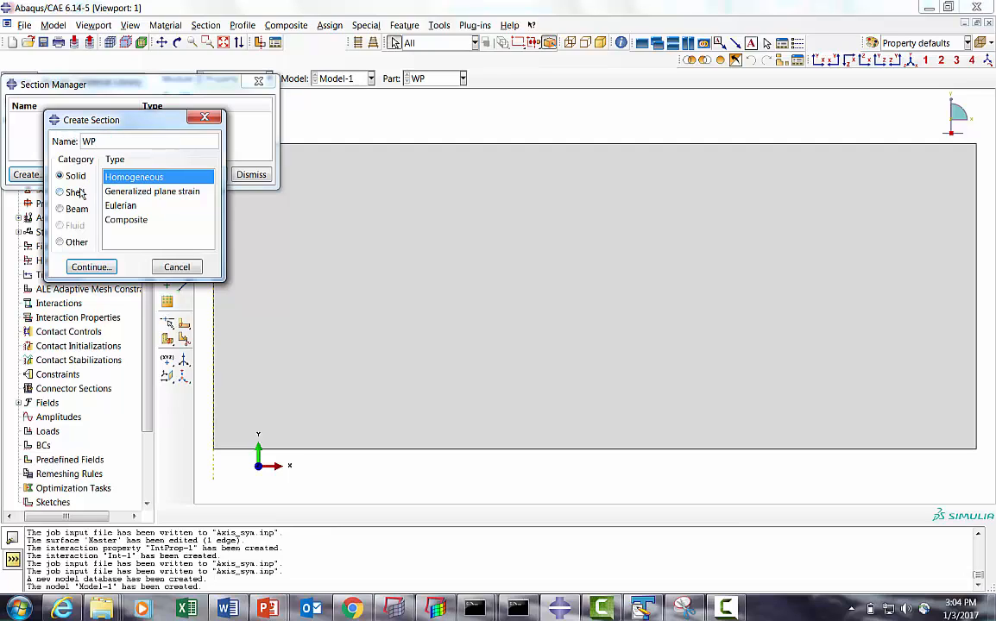
{"action": "left_click", "coordinate": [92, 266]}
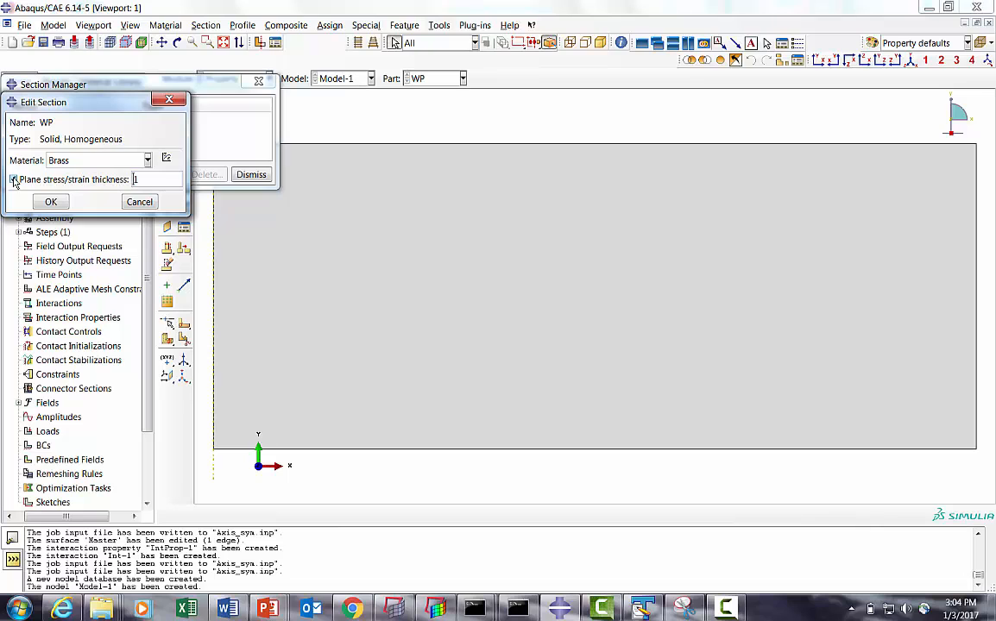
{"action": "left_click", "coordinate": [13, 180]}
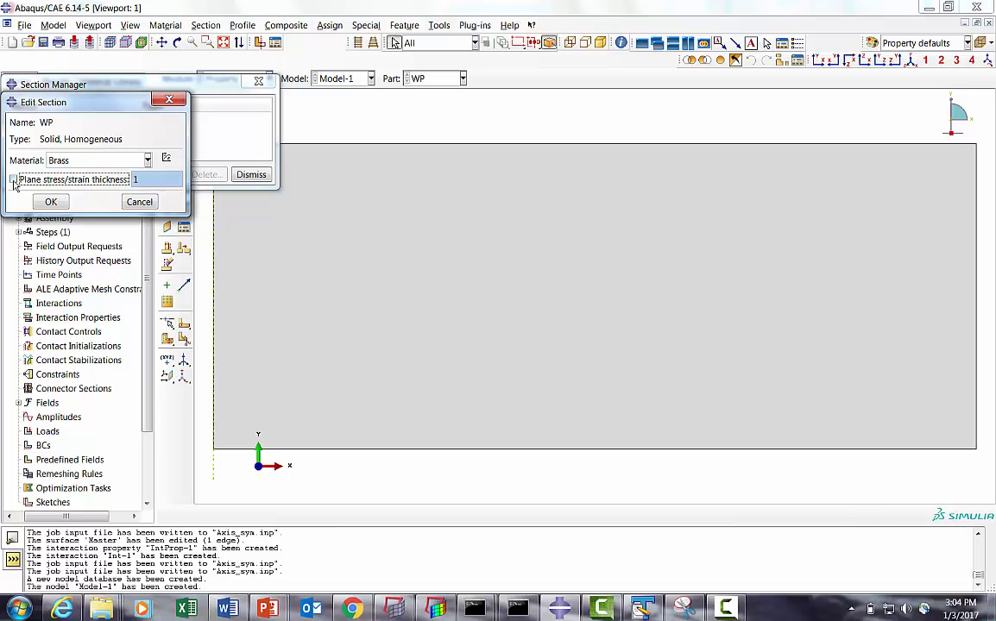
{"action": "left_click", "coordinate": [50, 203]}
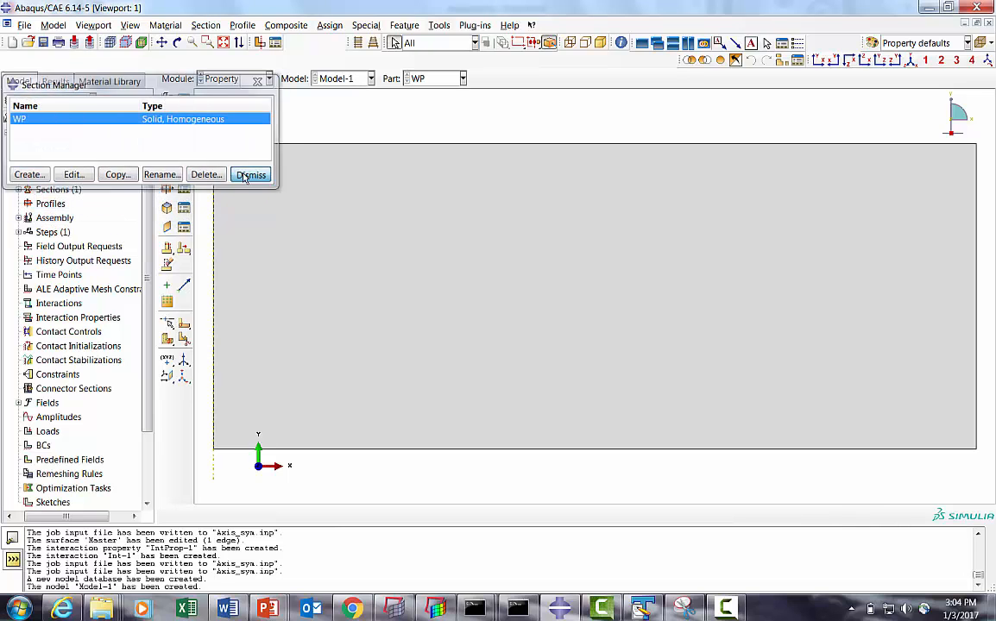
{"action": "left_click", "coordinate": [251, 172]}
Assign the WP section to the whole workpiece rectangle as region Set-1
{"action": "left_click", "coordinate": [183, 153]}
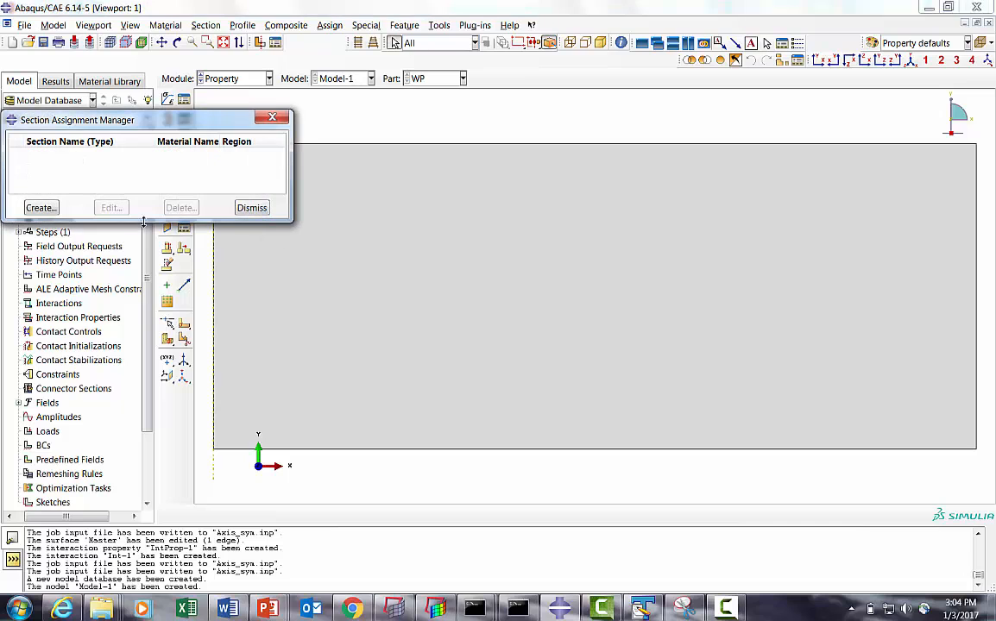
{"action": "left_click", "coordinate": [42, 207]}
{"action": "left_click", "coordinate": [328, 321]}
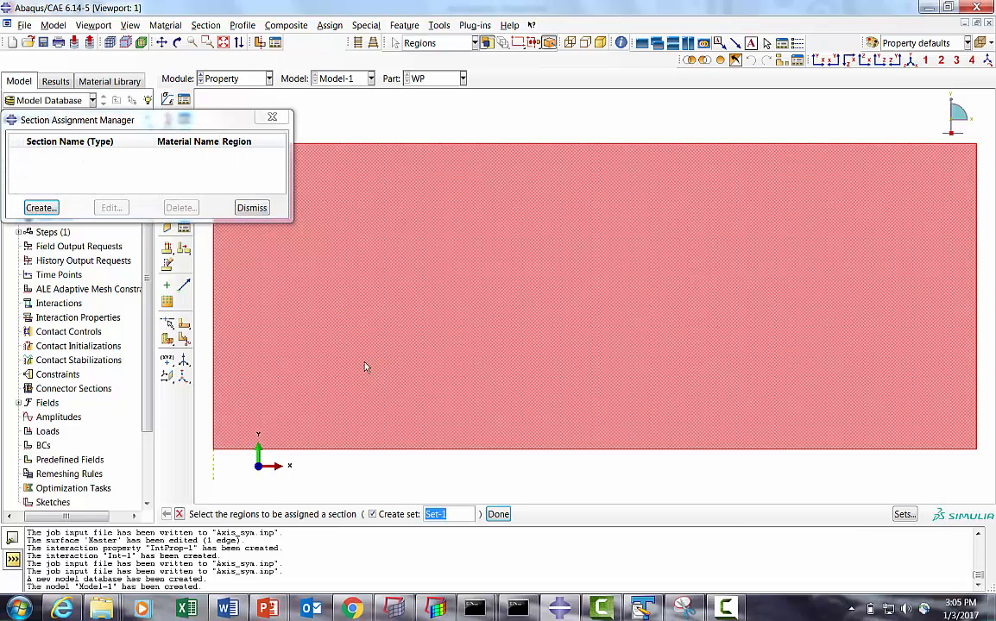
{"action": "left_click", "coordinate": [498, 515]}
{"action": "left_click", "coordinate": [56, 394]}
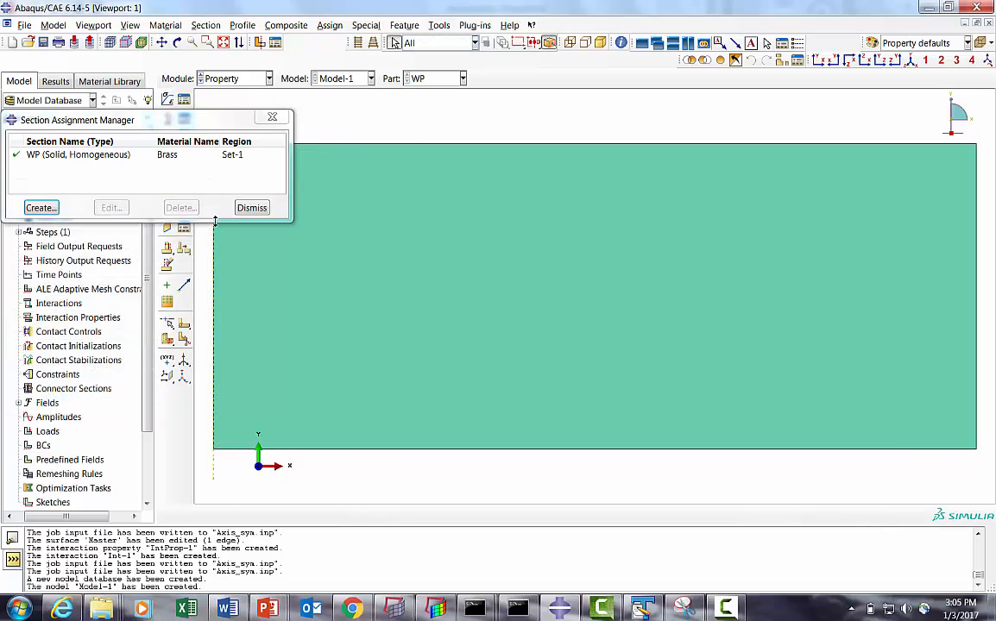
{"action": "left_click", "coordinate": [251, 207]}
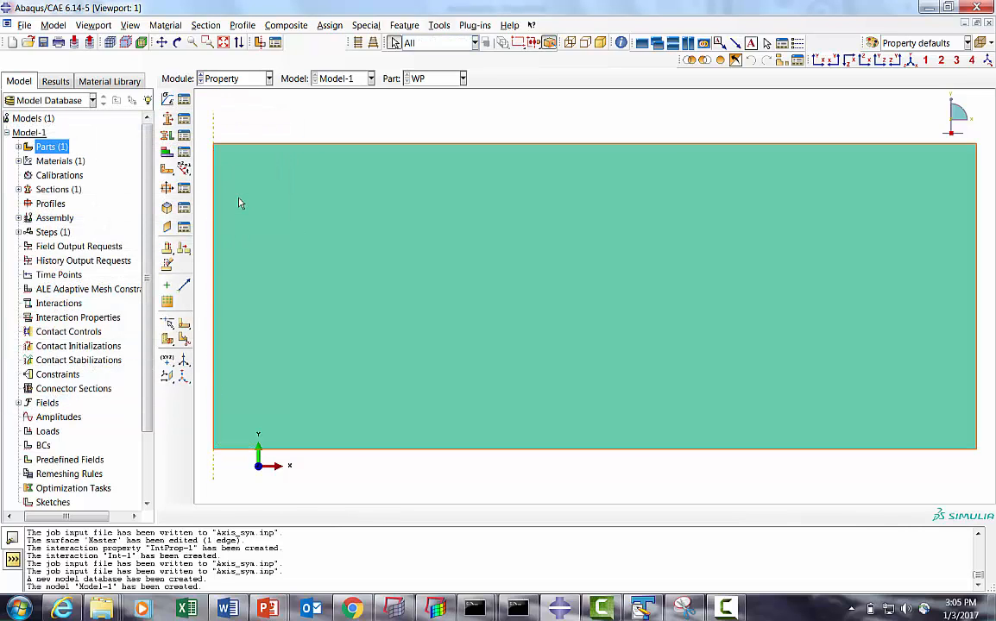
Create a new axisymmetric discrete rigid wire part named Indentor and start its sketch
{"action": "left_click", "coordinate": [18, 147]}
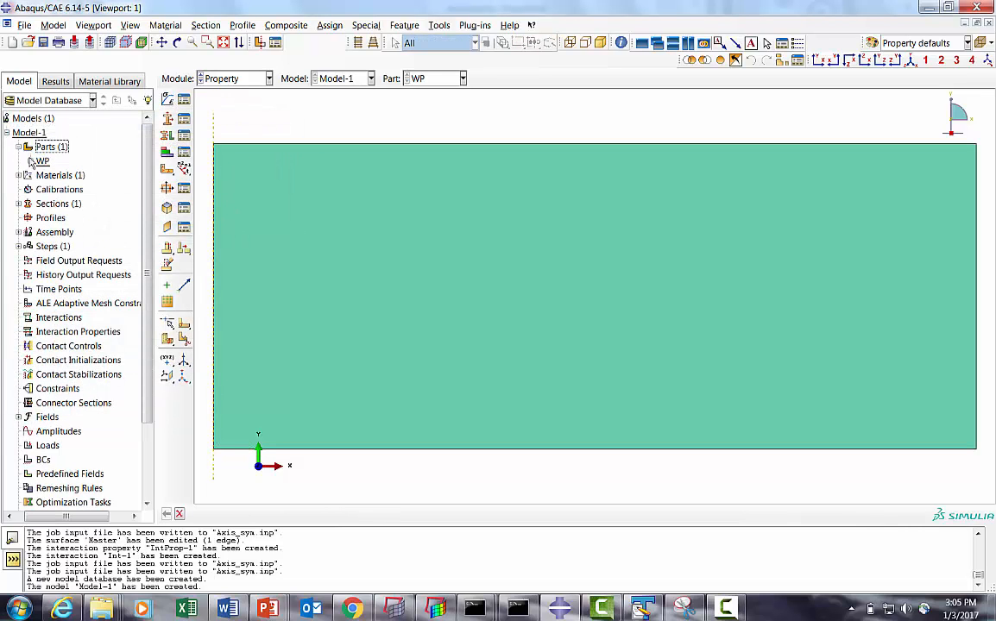
{"action": "left_click", "coordinate": [18, 147]}
{"action": "right_click", "coordinate": [54, 148]}
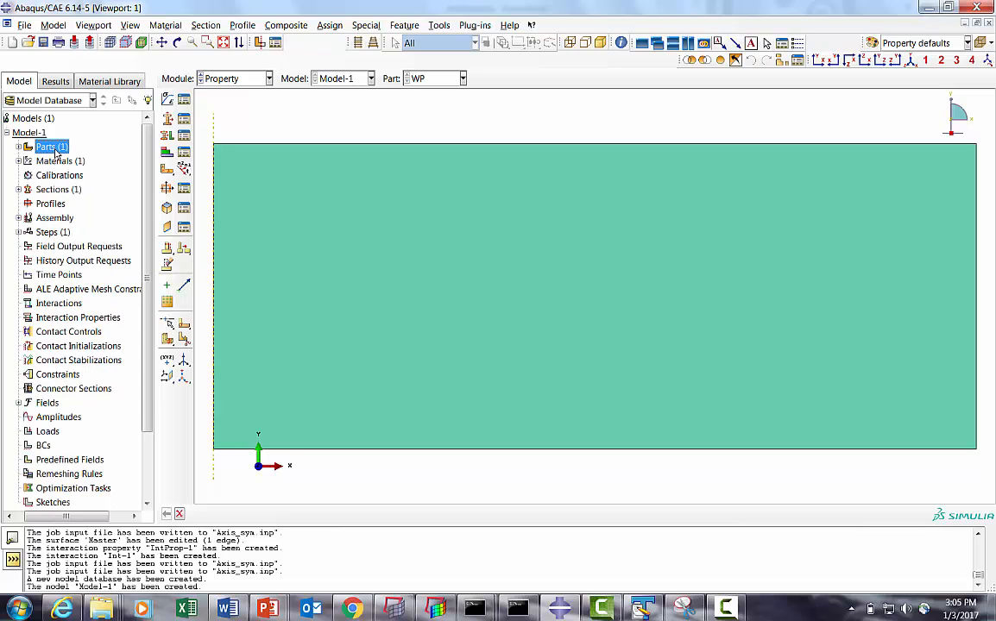
{"action": "left_click", "coordinate": [83, 173]}
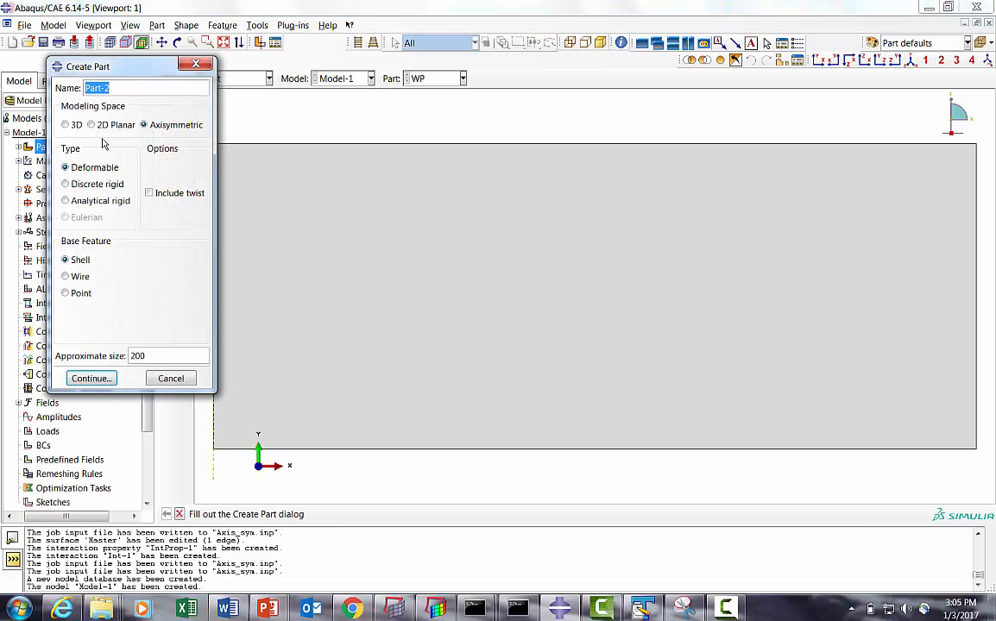
{"action": "left_click", "coordinate": [92, 186]}
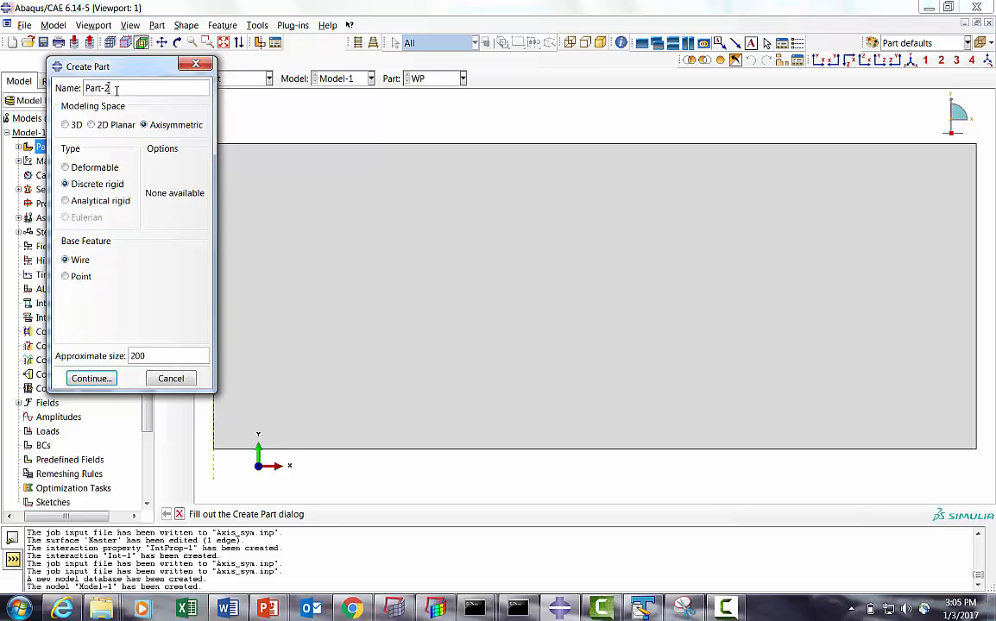
{"action": "left_click_drag", "start_coordinate": [108, 87], "coordinate": [32, 92]}
{"action": "type", "text": "iNDENTO"}
{"action": "key", "text": "BackSpace"}
{"action": "key", "text": "BackSpace"}
{"action": "key", "text": "BackSpace"}
{"action": "key", "text": "BackSpace"}
{"action": "type", "text": "Indentor"}
{"action": "left_click", "coordinate": [90, 378]}
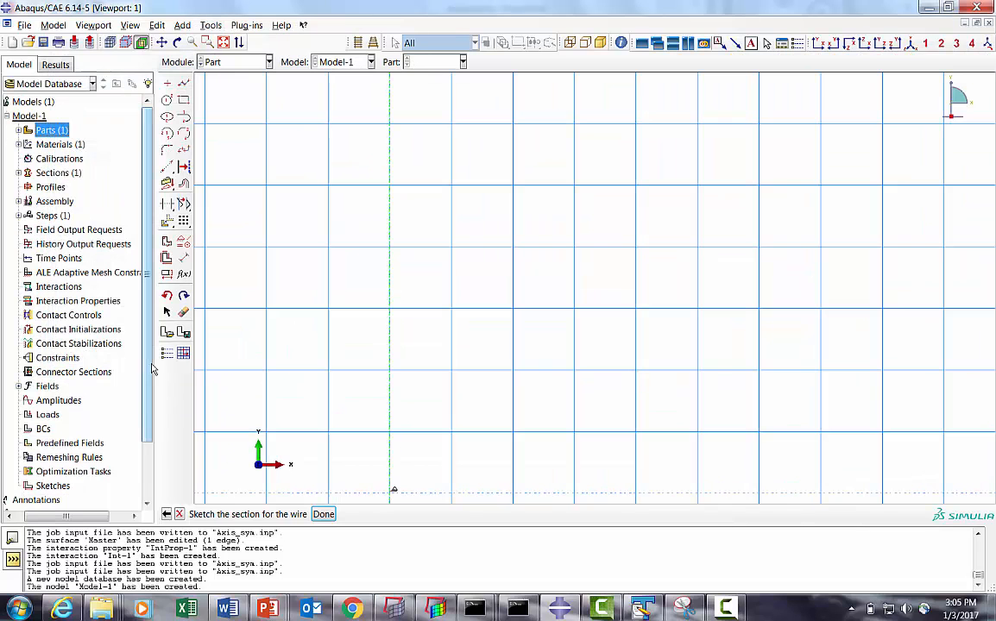
Place isolated sketch points on the axis of symmetry at (0,10), (0,15) and (0,20)
{"action": "left_click", "coordinate": [168, 84]}
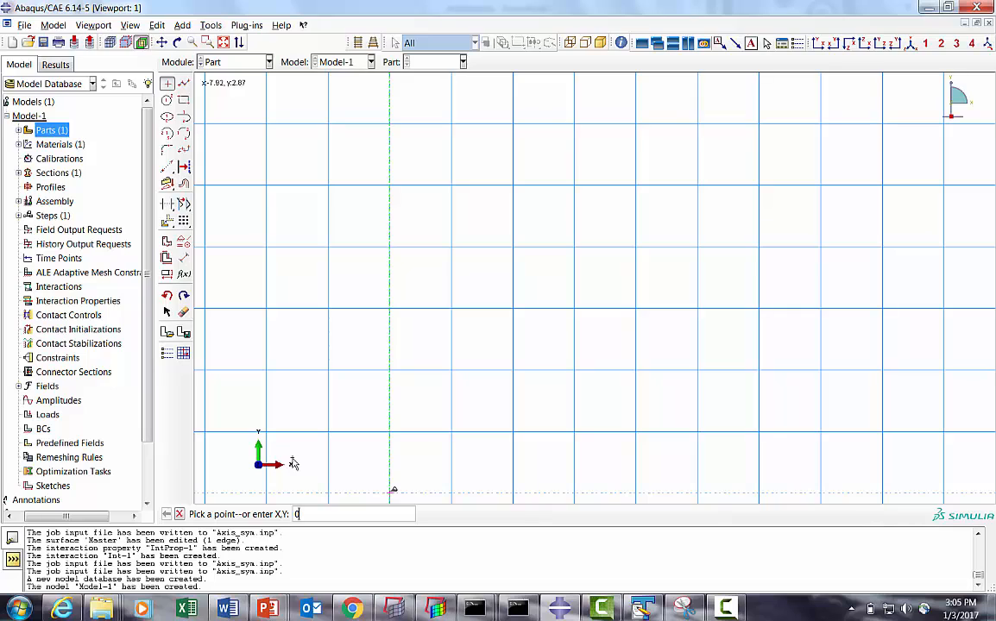
{"action": "key", "text": "Return"}
{"action": "type", "text": "0,15"}
{"action": "key", "text": "Return"}
{"action": "key", "text": "Return"}
Draw a semicircular arc centred at (0,15) from (0,10) to (0,20) and finish the wire sketch
{"action": "left_click", "coordinate": [168, 135]}
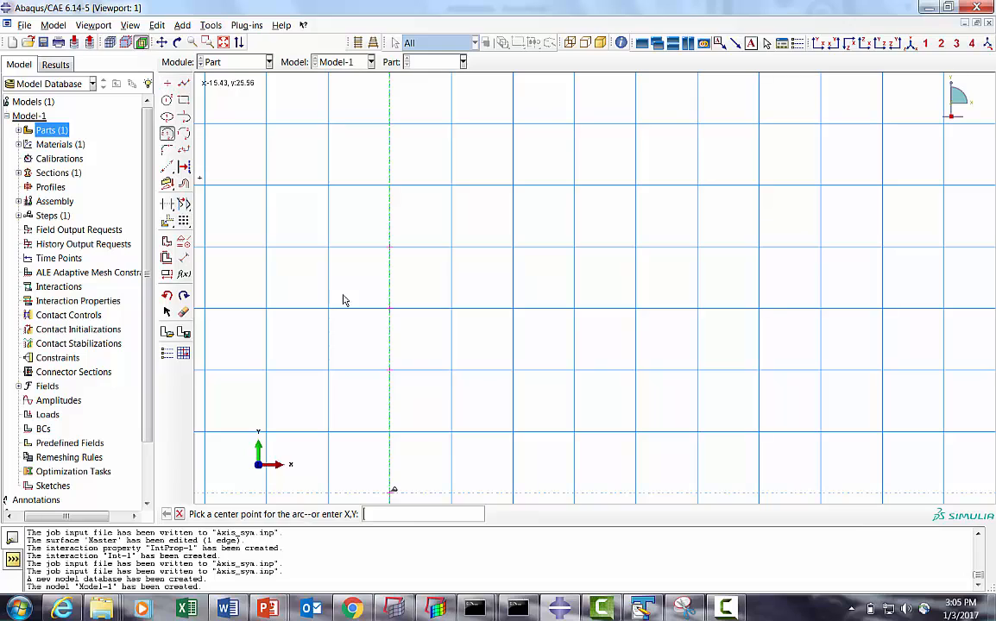
{"action": "left_click", "coordinate": [389, 309]}
{"action": "left_click", "coordinate": [390, 370]}
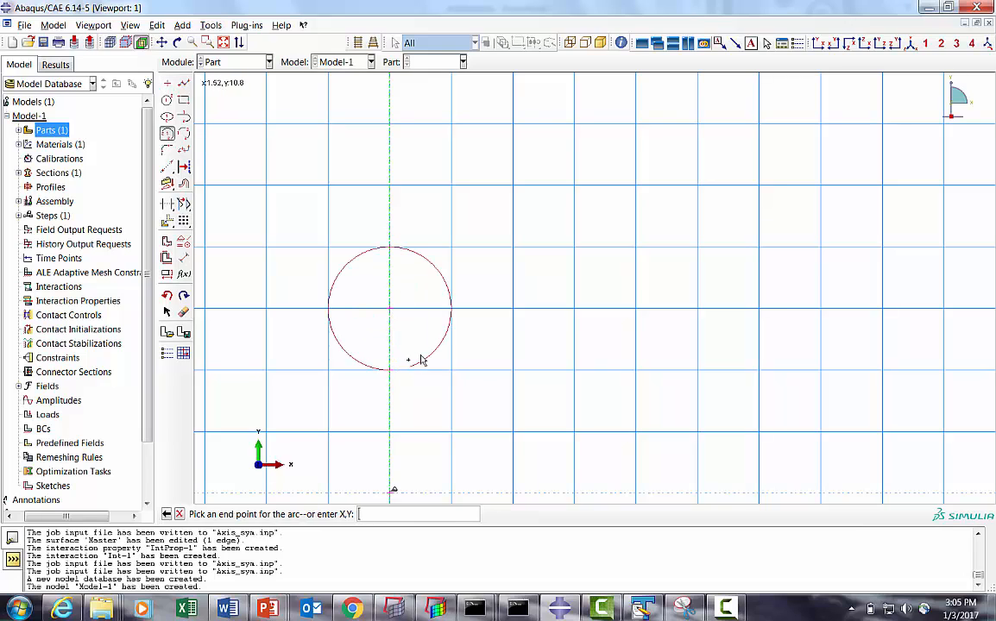
{"action": "left_click", "coordinate": [390, 248]}
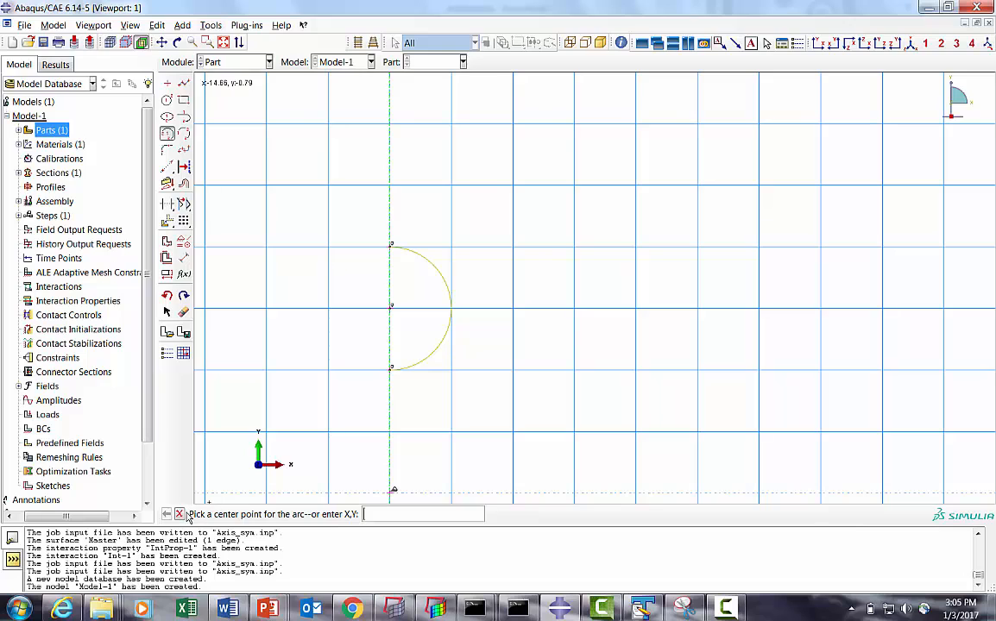
{"action": "left_click", "coordinate": [180, 515]}
{"action": "left_click", "coordinate": [323, 514]}
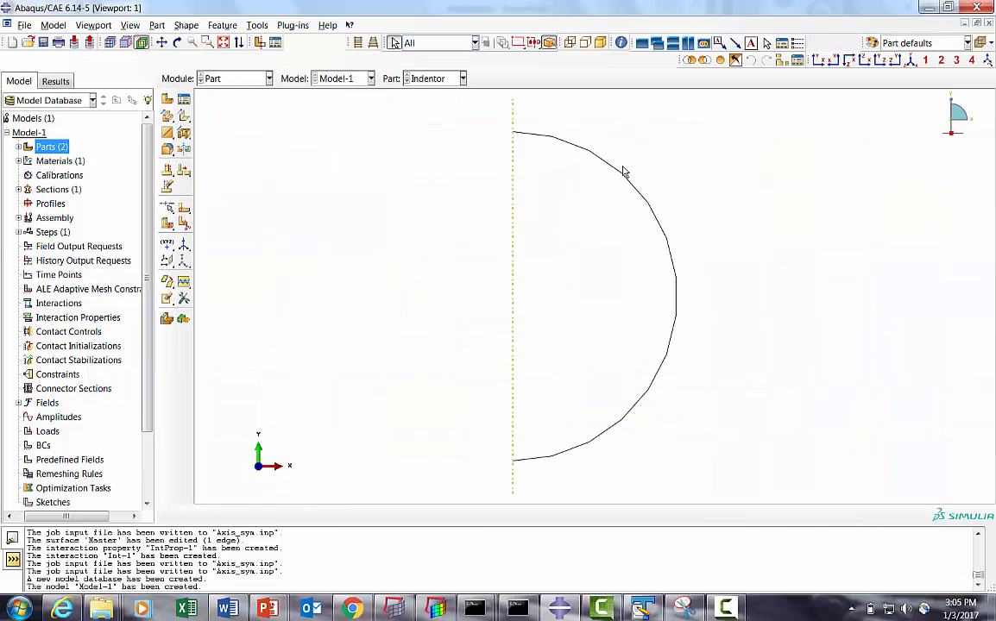
Switch to the Property module and add a reference point at the upper end of the indentor's arc
{"action": "left_click", "coordinate": [226, 78]}
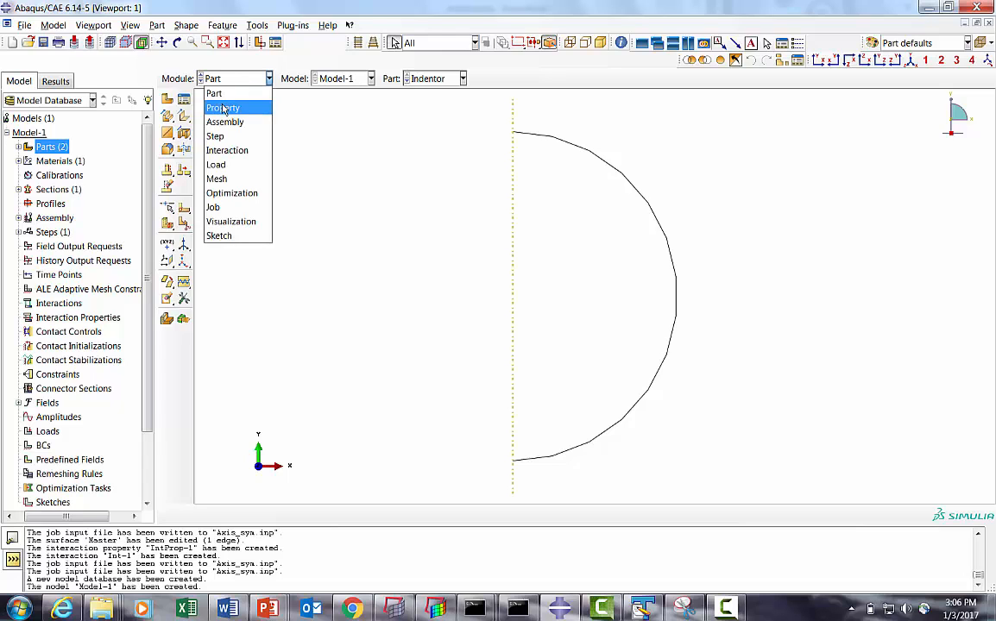
{"action": "left_click", "coordinate": [211, 104]}
{"action": "left_click", "coordinate": [439, 25]}
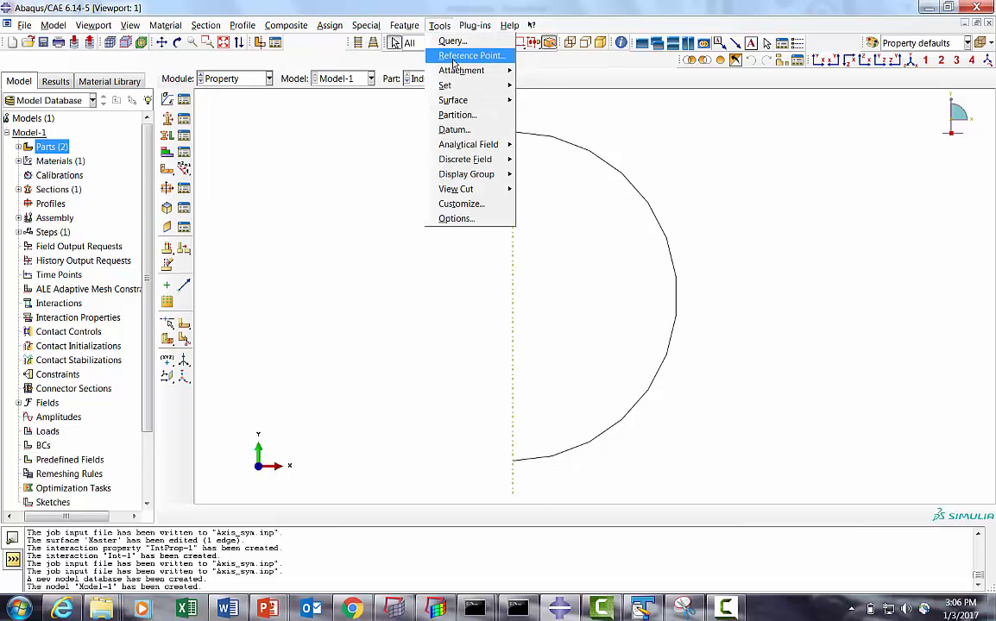
{"action": "left_click", "coordinate": [462, 56]}
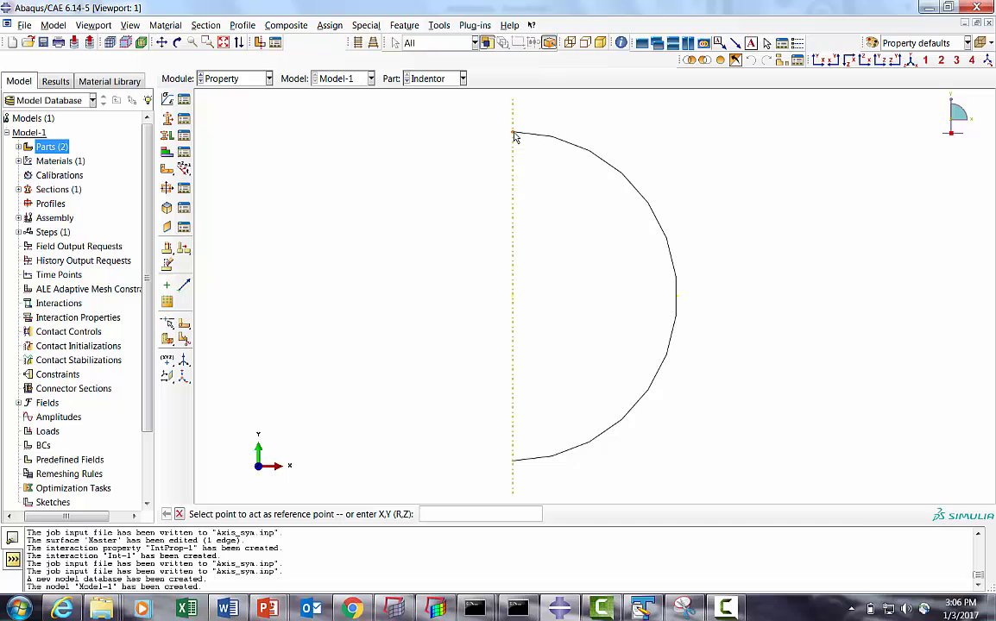
{"action": "left_click", "coordinate": [514, 135]}
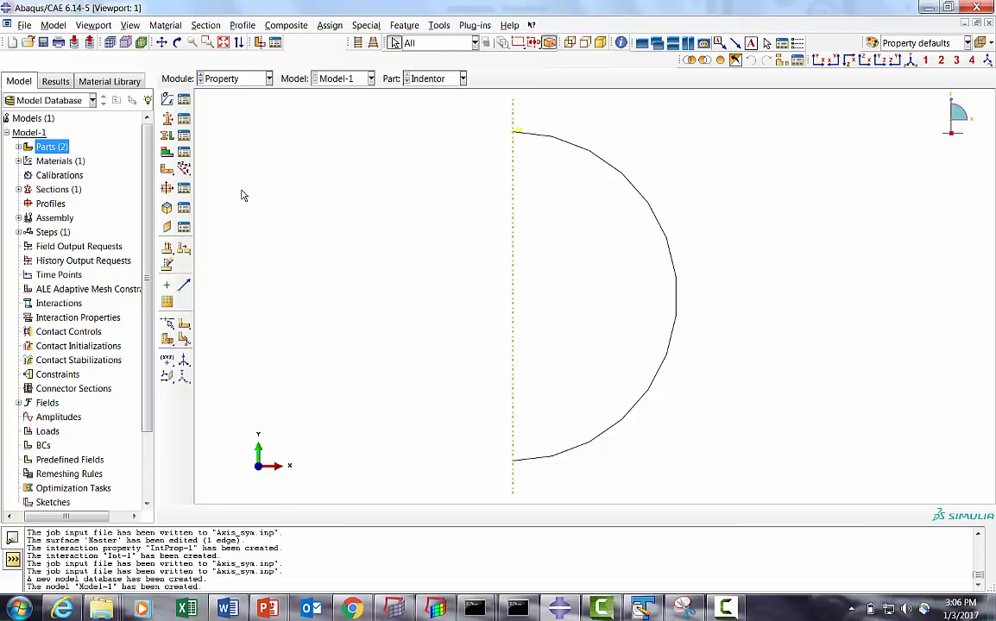
Create dependent instances of the Indentor and WP parts in the assembly
{"action": "left_click", "coordinate": [18, 147]}
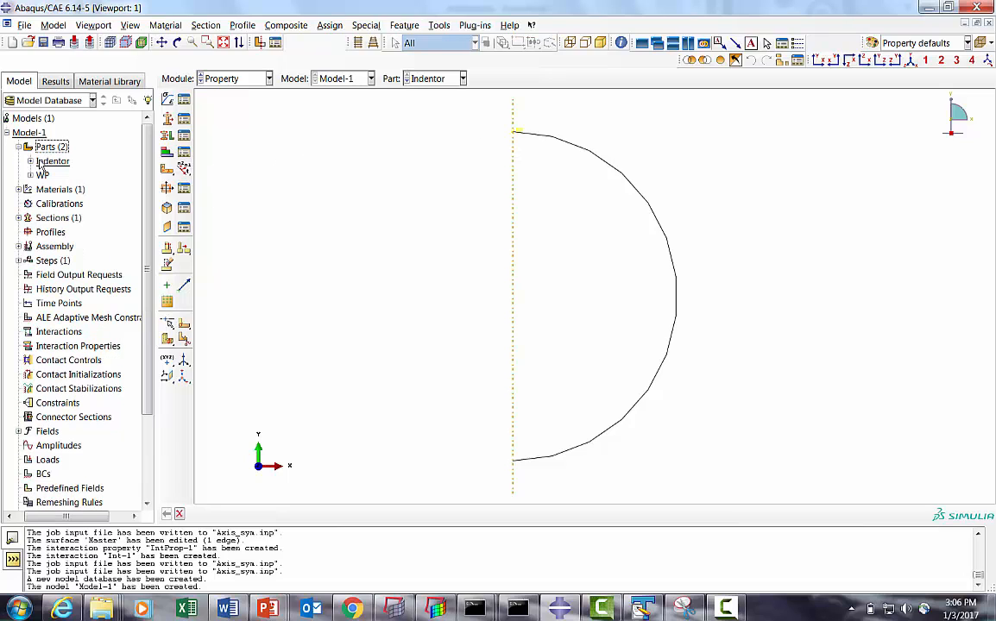
{"action": "left_click", "coordinate": [19, 147]}
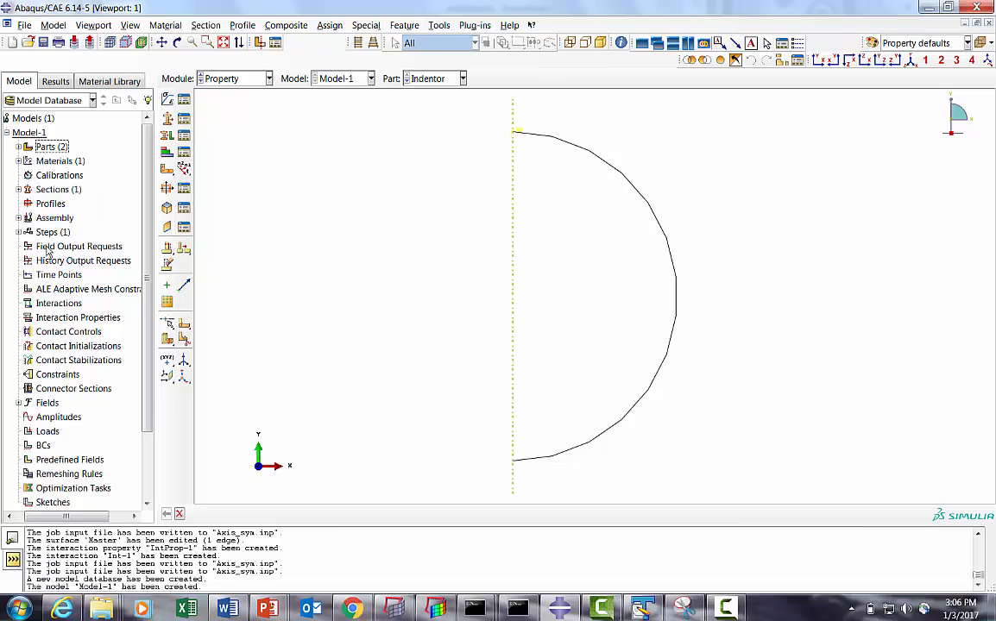
{"action": "left_click", "coordinate": [18, 217]}
{"action": "left_click", "coordinate": [65, 231]}
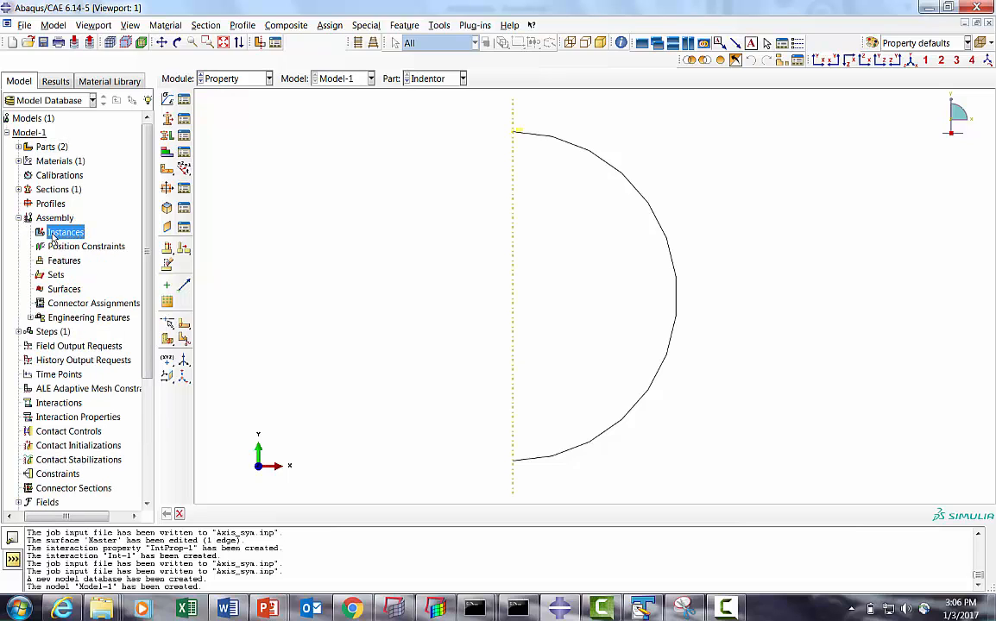
{"action": "right_click", "coordinate": [63, 233]}
{"action": "left_click", "coordinate": [82, 258]}
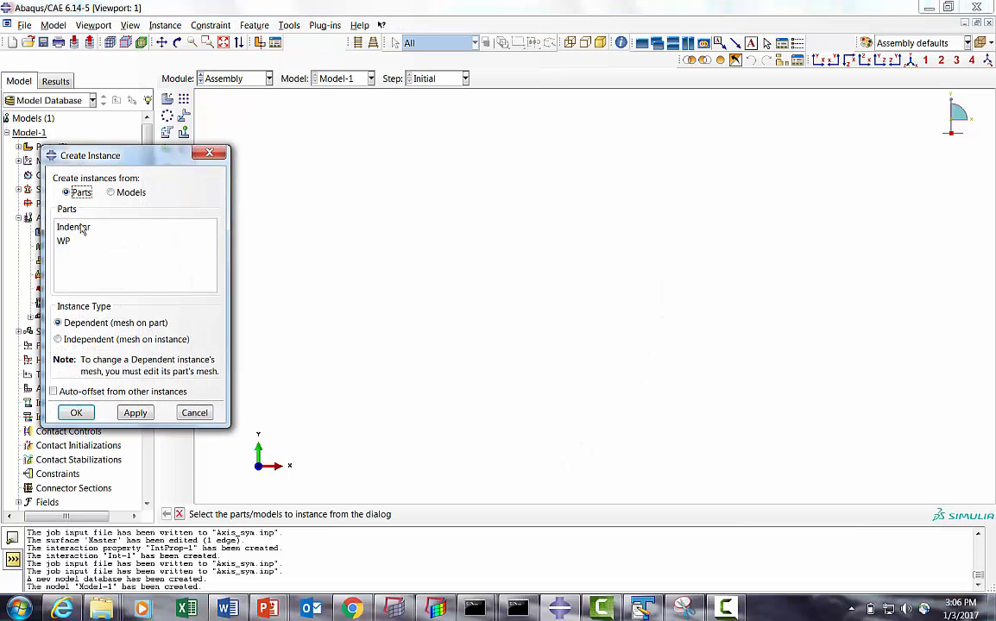
{"action": "left_click_drag", "start_coordinate": [84, 227], "coordinate": [82, 241]}
{"action": "left_click", "coordinate": [76, 412]}
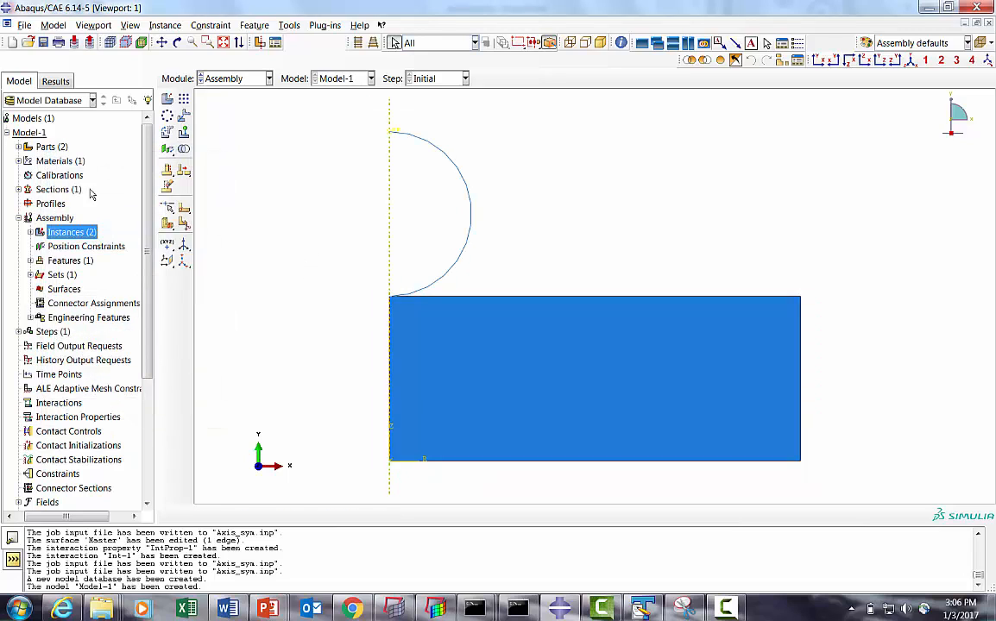
Create a surface named Slave on the top edge of the WP part
{"action": "left_click", "coordinate": [19, 146]}
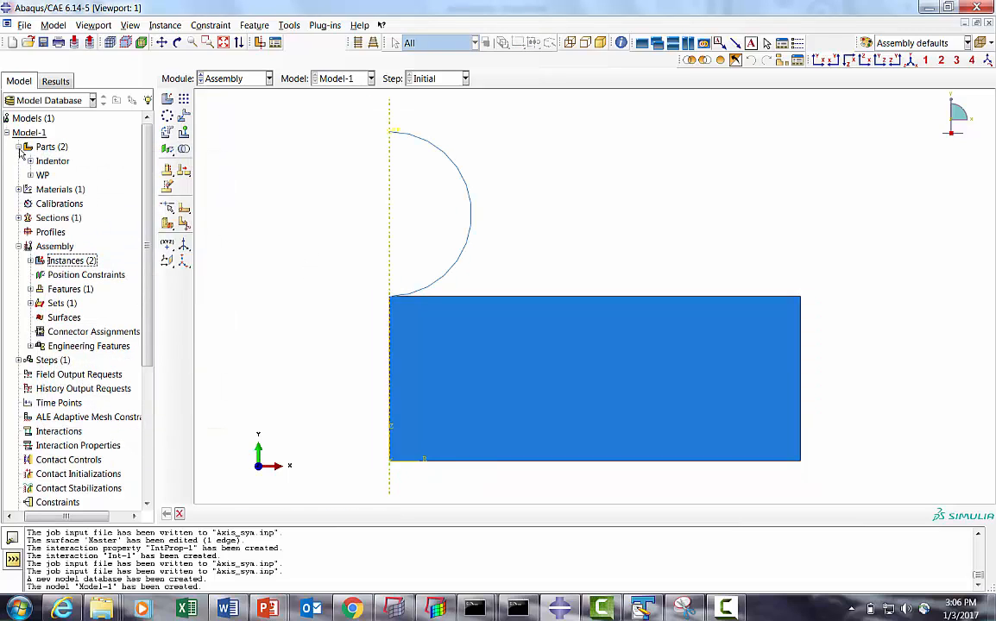
{"action": "left_click", "coordinate": [31, 176]}
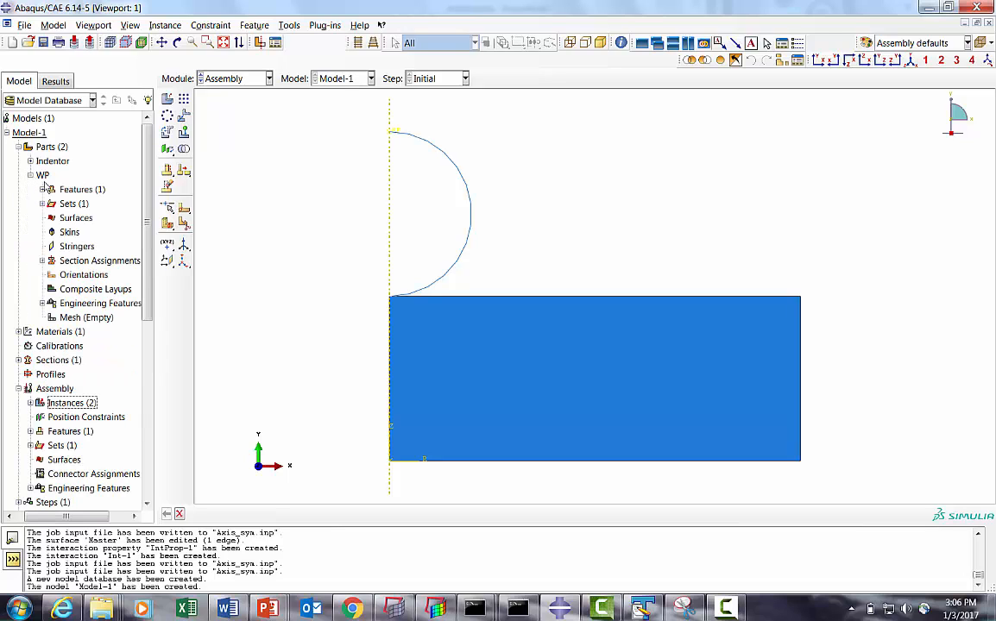
{"action": "left_click", "coordinate": [76, 218]}
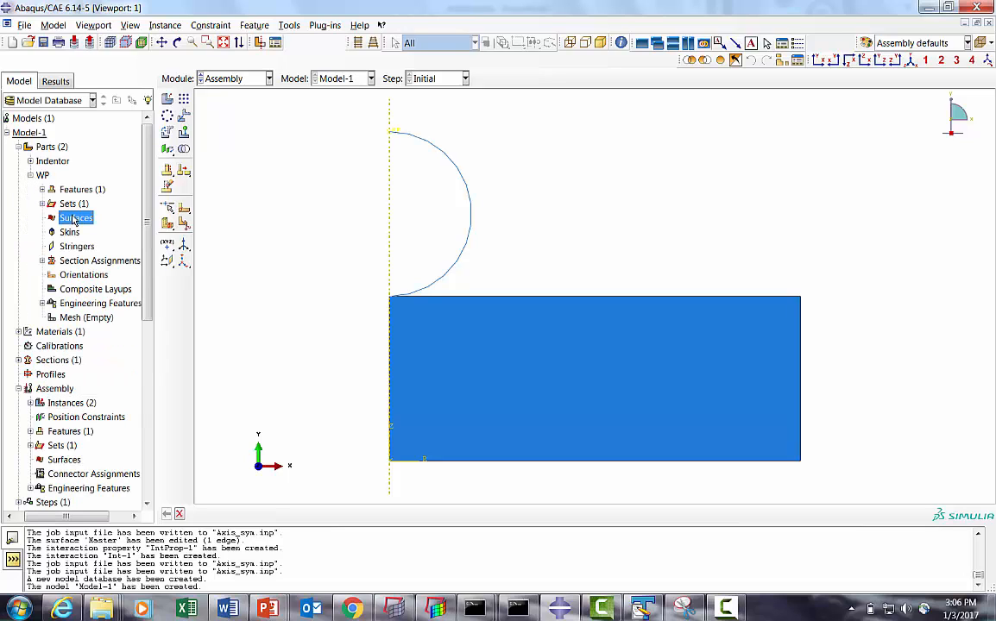
{"action": "right_click", "coordinate": [78, 220]}
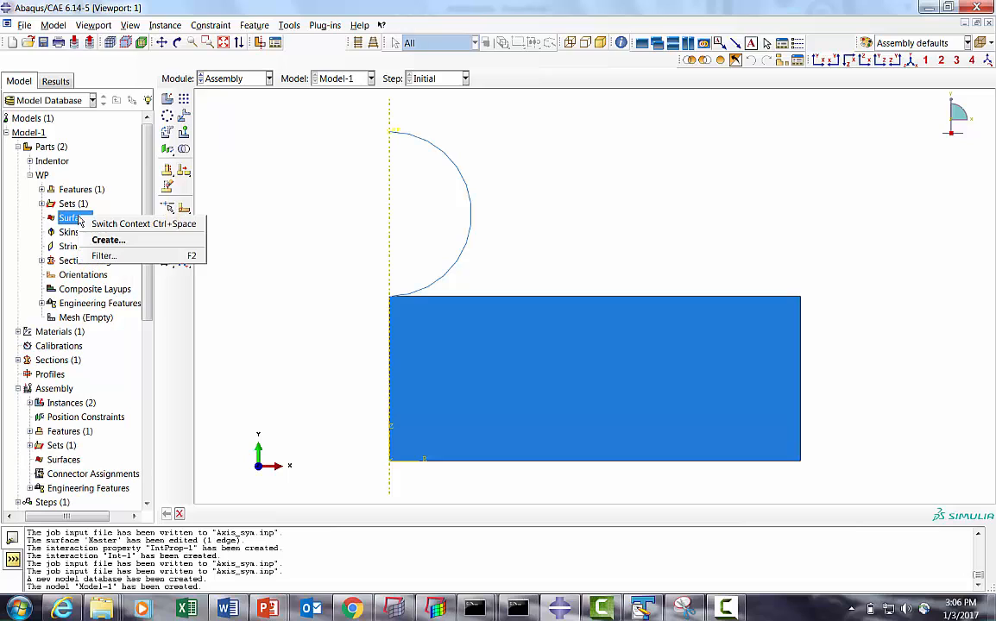
{"action": "left_click", "coordinate": [87, 239]}
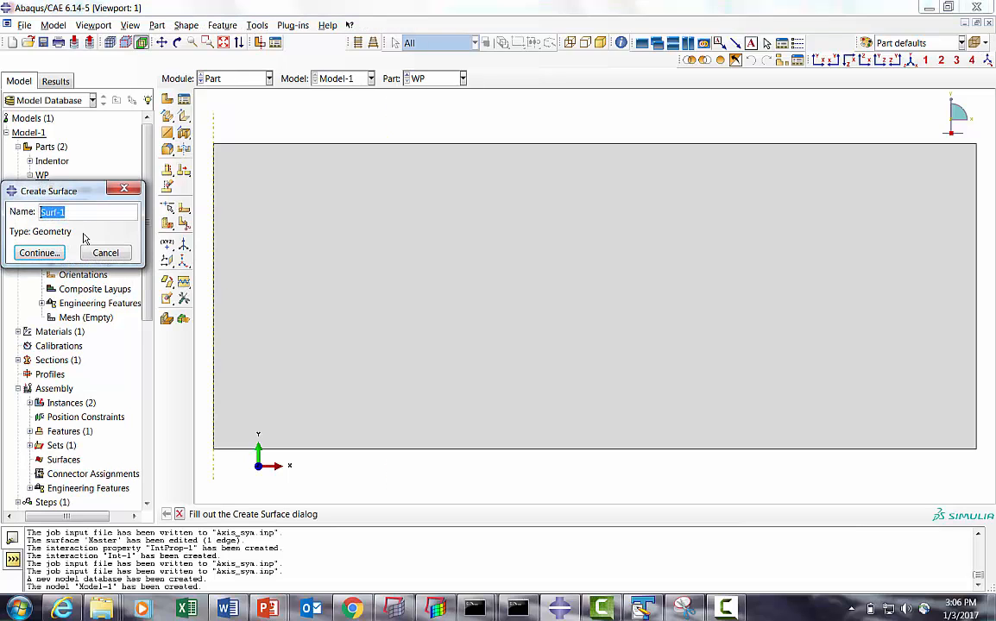
{"action": "type", "text": "Slave"}
{"action": "left_click", "coordinate": [53, 253]}
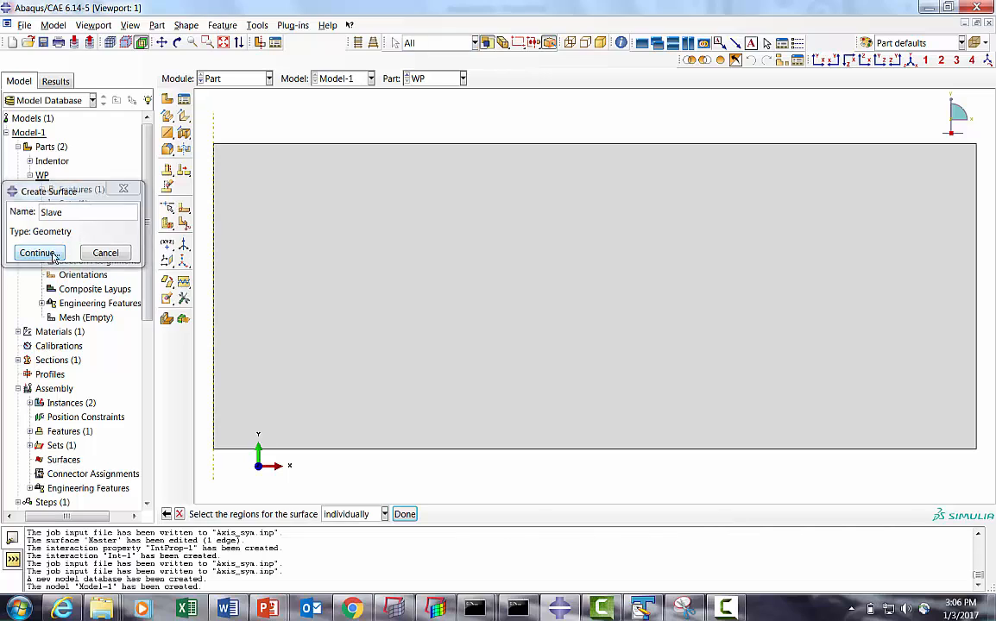
{"action": "left_click", "coordinate": [343, 145]}
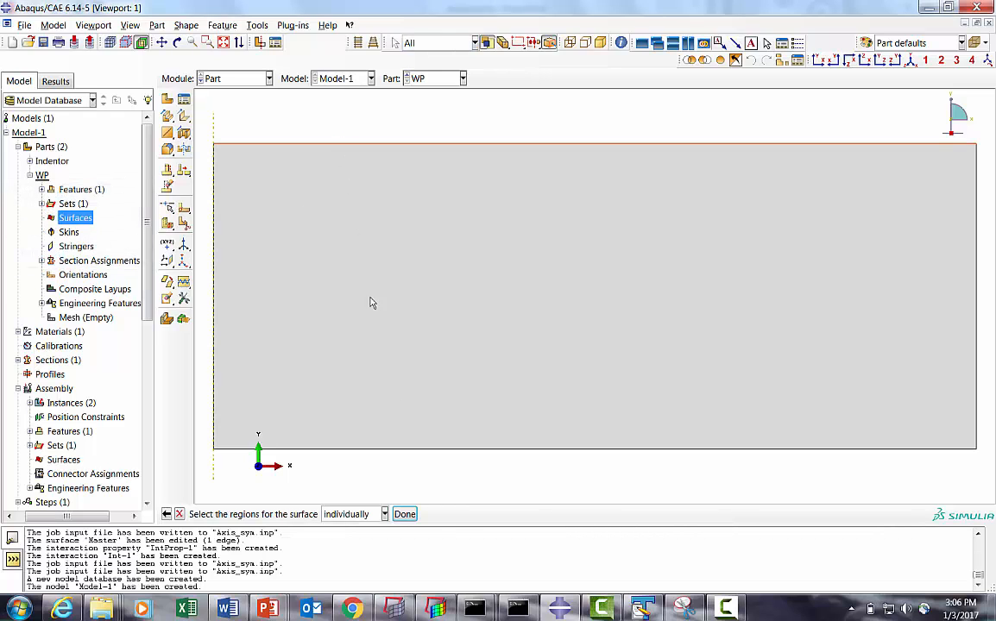
{"action": "left_click", "coordinate": [404, 514]}
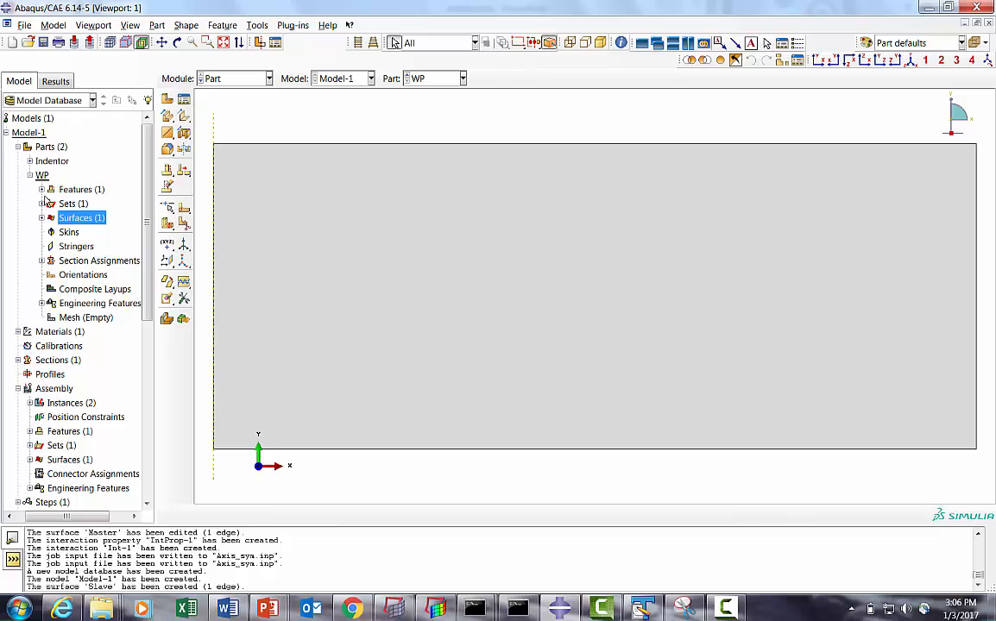
Create a surface named Master on the Indentor's arc, choosing the outer, yellow side of the edge
{"action": "left_click", "coordinate": [29, 175]}
{"action": "left_click", "coordinate": [29, 160]}
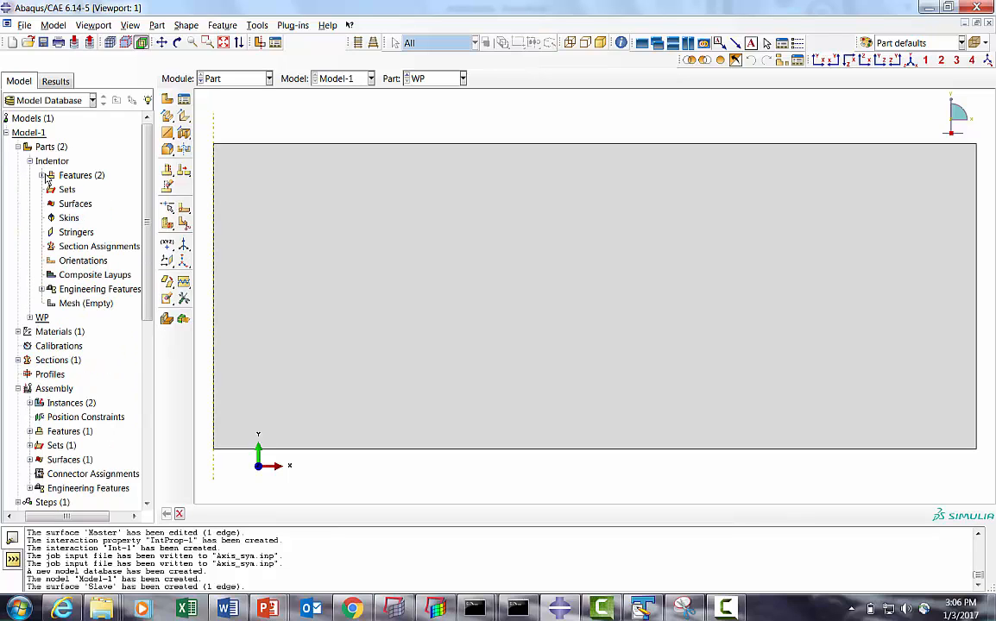
{"action": "left_click", "coordinate": [62, 206]}
{"action": "right_click", "coordinate": [66, 205]}
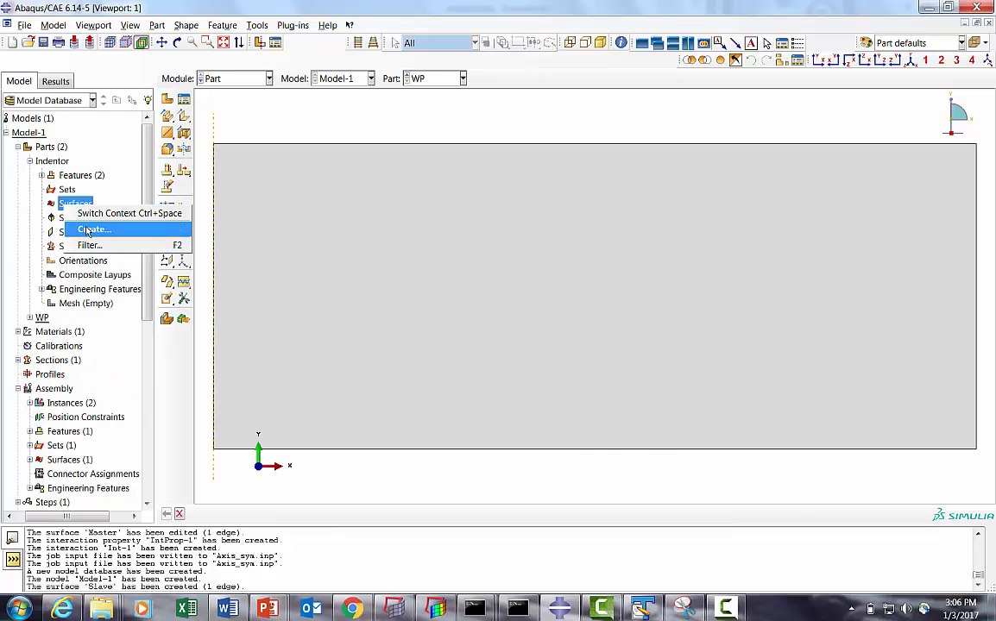
{"action": "left_click", "coordinate": [89, 227]}
{"action": "type", "text": "Master"}
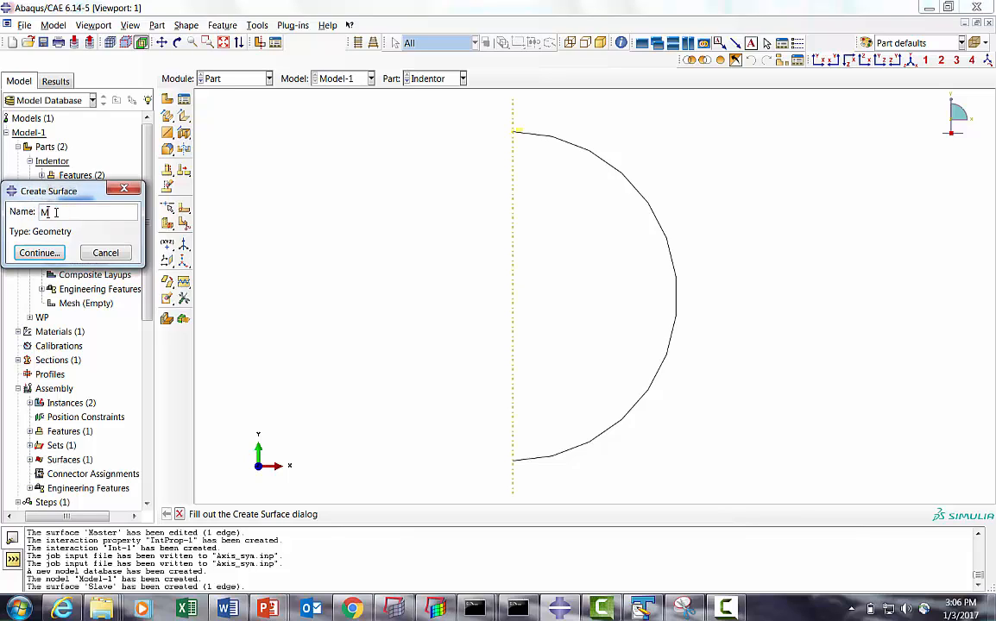
{"action": "left_click", "coordinate": [38, 253]}
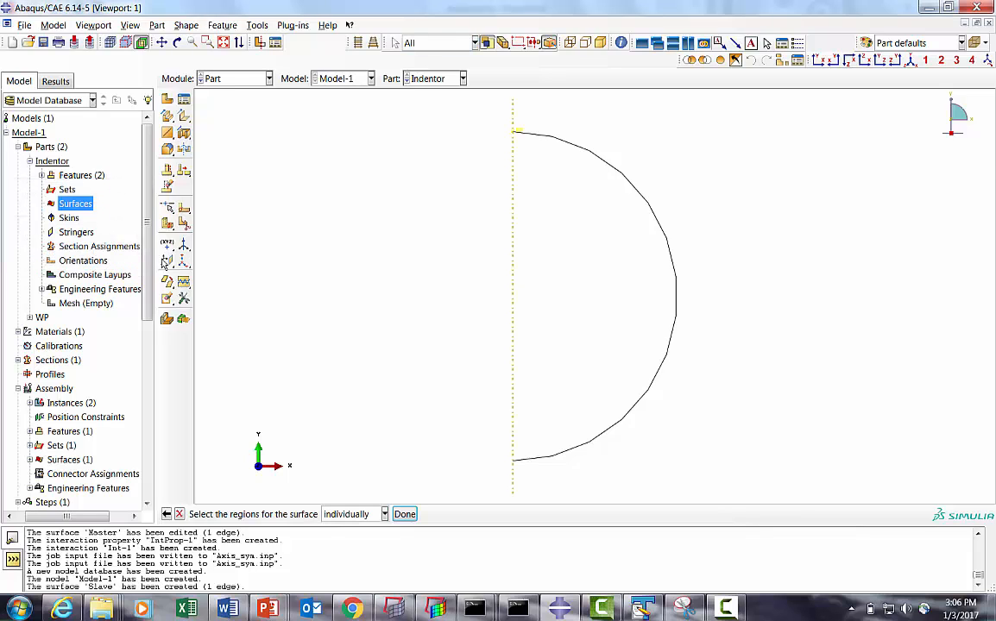
{"action": "left_click", "coordinate": [556, 459]}
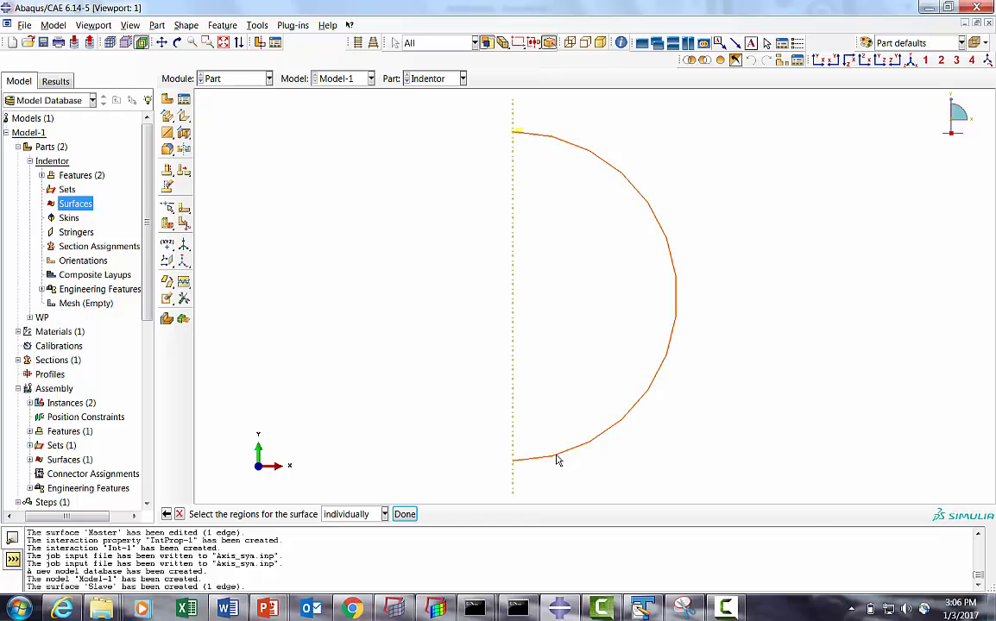
{"action": "left_click", "coordinate": [404, 514]}
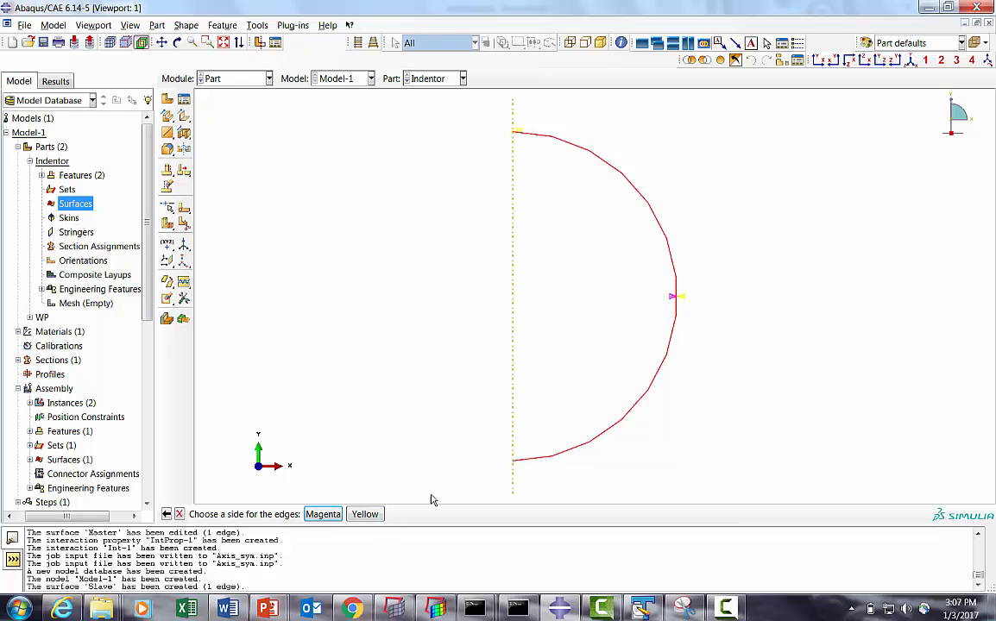
{"action": "left_click", "coordinate": [365, 514]}
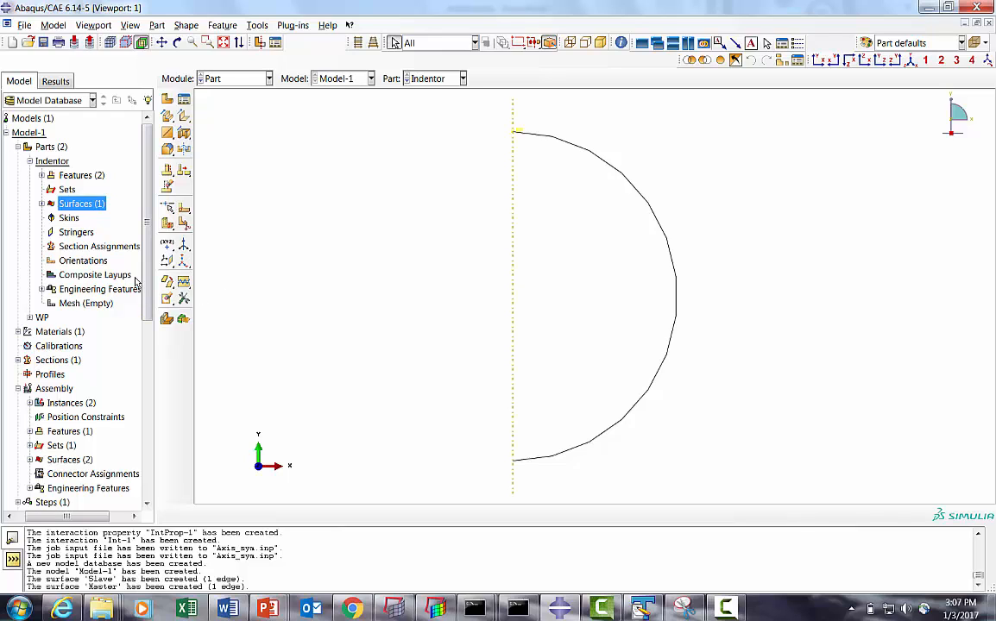
{"action": "left_click", "coordinate": [30, 162]}
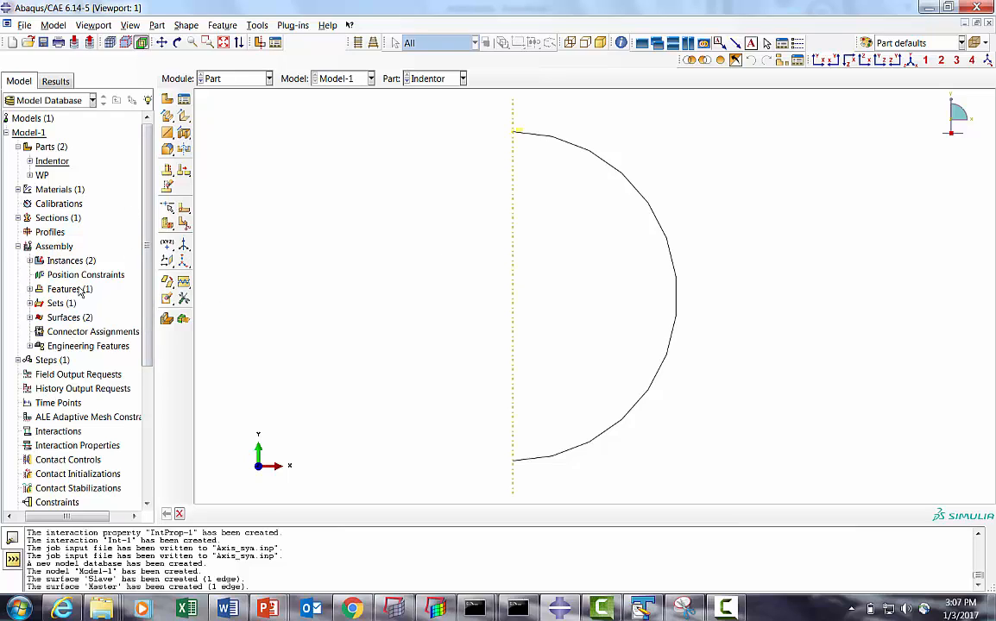
Create the contact interaction property IntProp-1 with tangential behavior using the Penalty friction formulation and a friction coefficient of 0.5
{"action": "right_click", "coordinate": [59, 447]}
{"action": "left_click", "coordinate": [86, 470]}
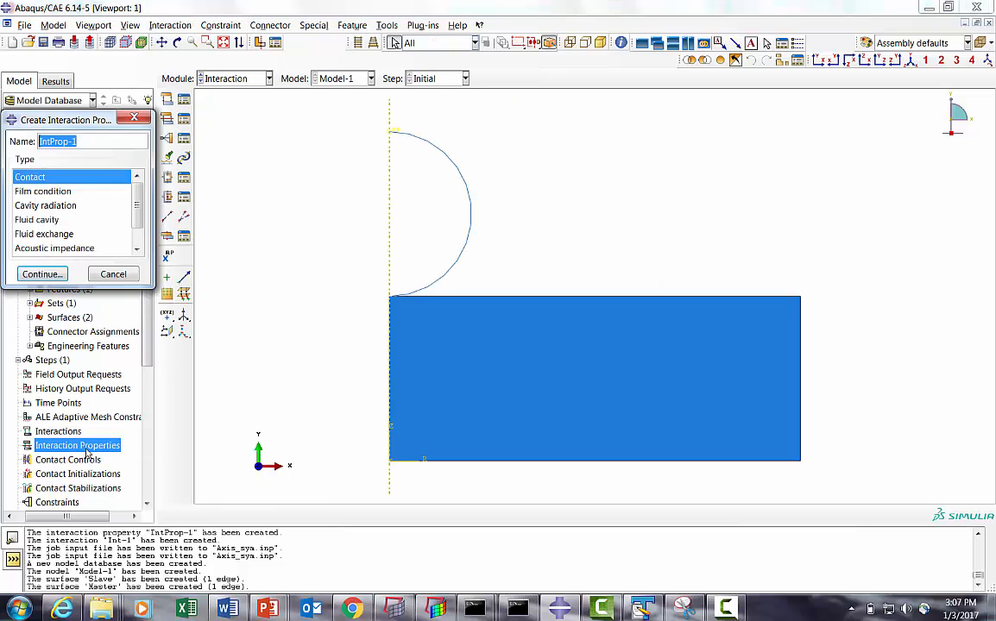
{"action": "left_click", "coordinate": [40, 274]}
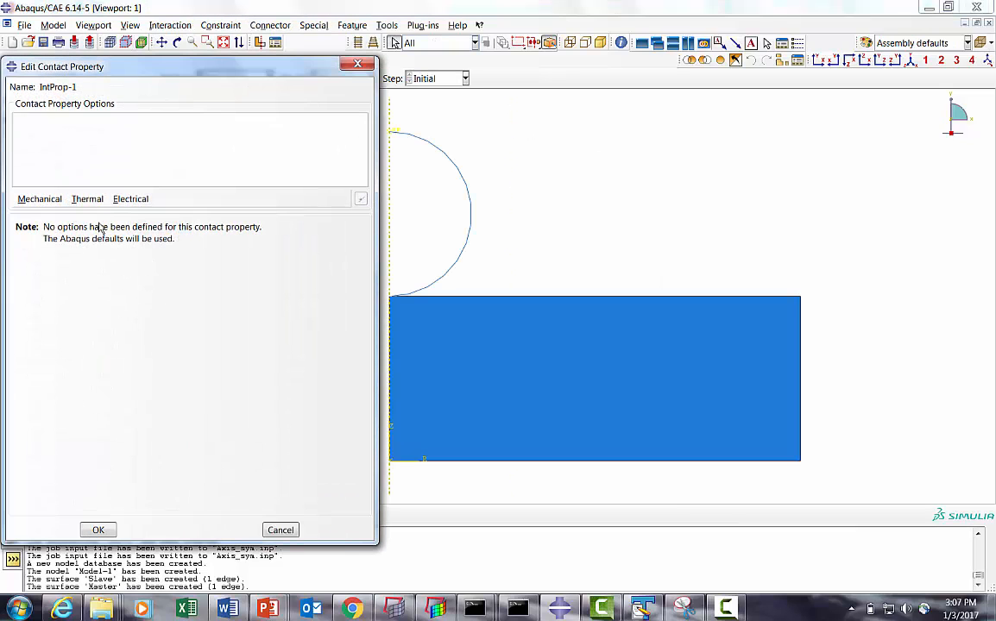
{"action": "left_click", "coordinate": [39, 199]}
{"action": "left_click", "coordinate": [70, 220]}
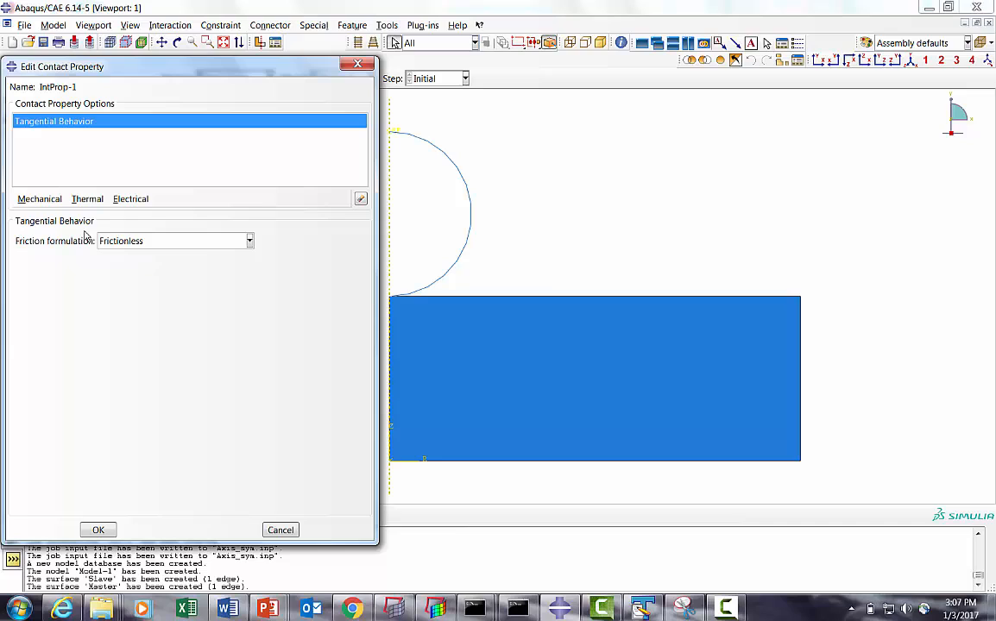
{"action": "left_click", "coordinate": [144, 243]}
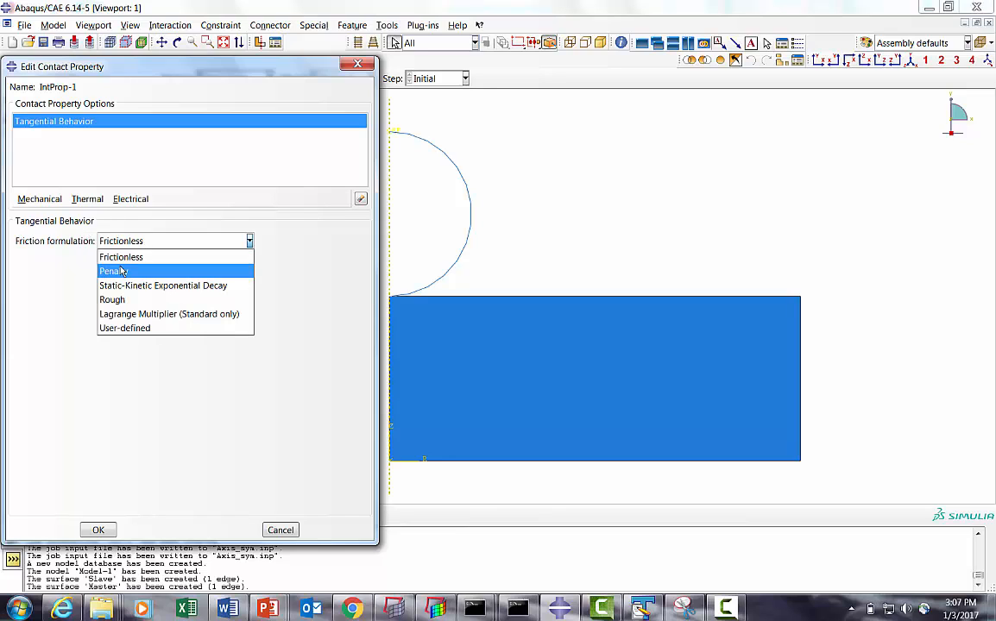
{"action": "left_click", "coordinate": [115, 271]}
{"action": "left_click", "coordinate": [51, 390]}
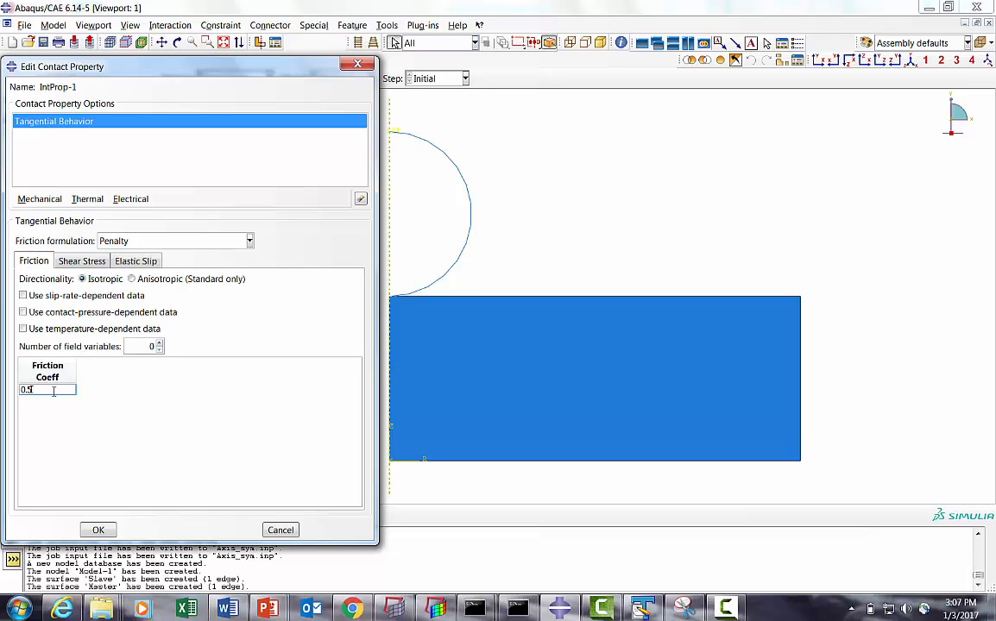
{"action": "left_click", "coordinate": [99, 531]}
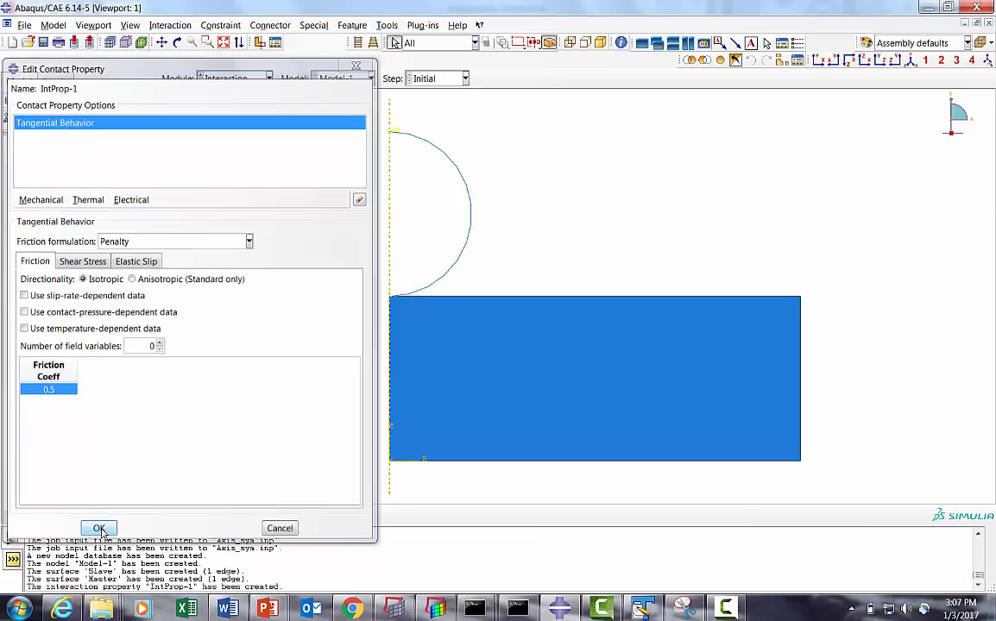
Create a Standard surface-to-surface contact in the Initial step with Indentor-1.Master as master surface, WP-1.Slave as slave surface and IntProp-1 as contact property
{"action": "left_click", "coordinate": [70, 434]}
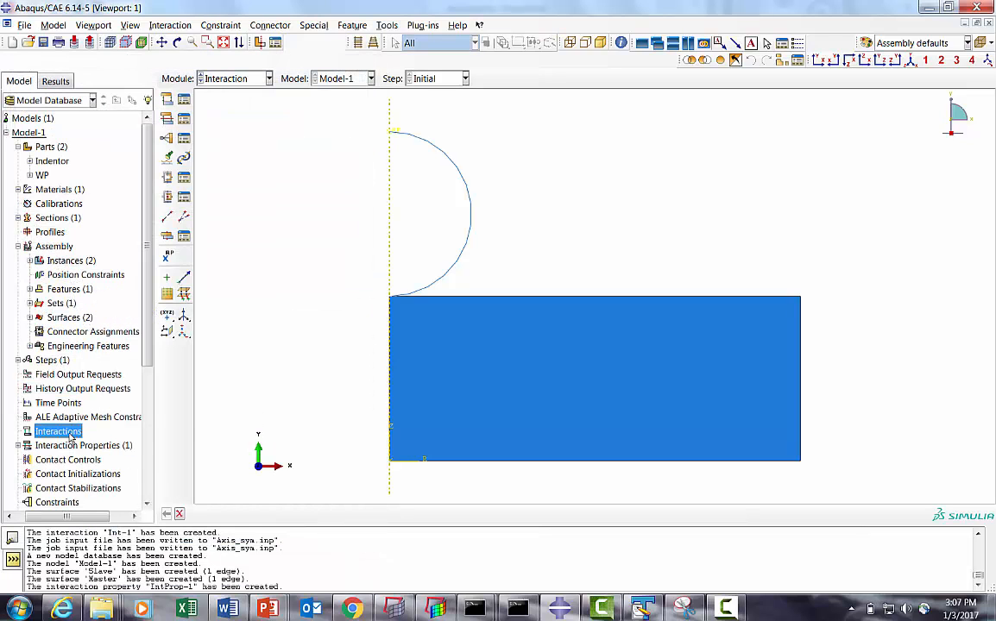
{"action": "right_click", "coordinate": [69, 436]}
{"action": "left_click", "coordinate": [104, 488]}
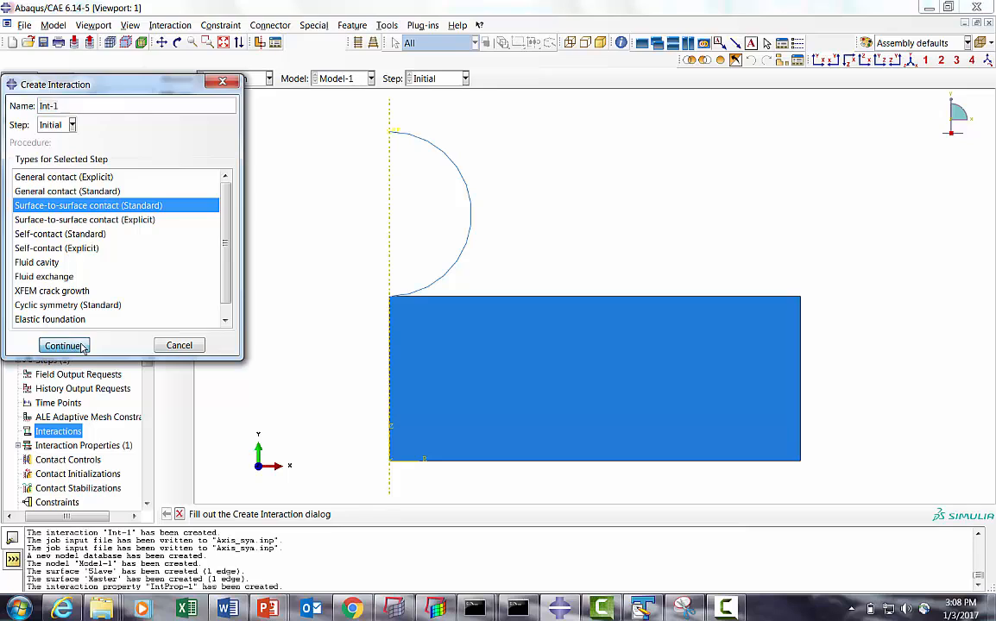
{"action": "left_click", "coordinate": [63, 345]}
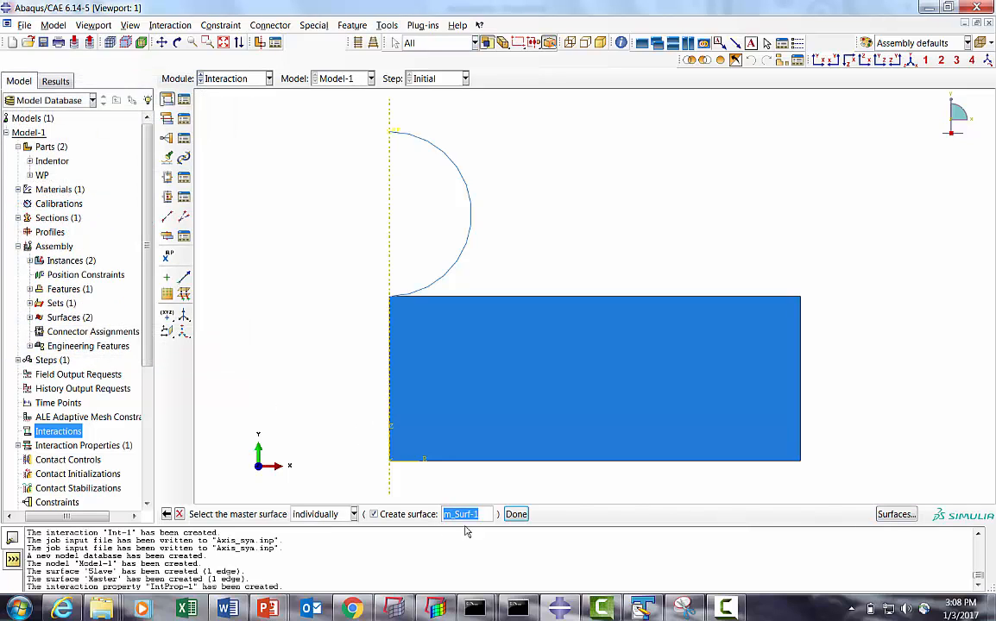
{"action": "left_click", "coordinate": [896, 515]}
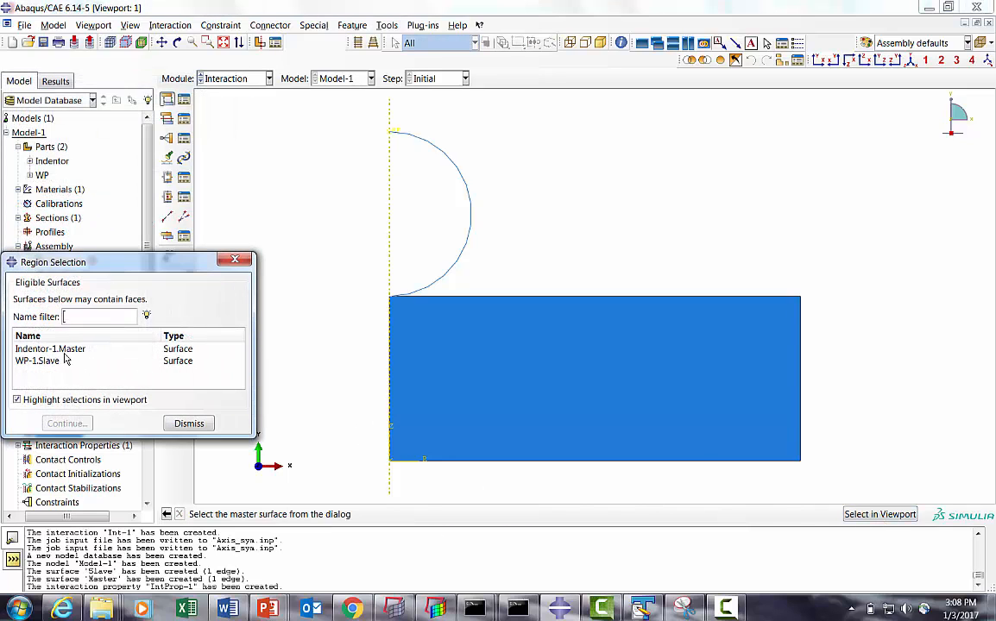
{"action": "left_click", "coordinate": [60, 349]}
{"action": "left_click", "coordinate": [80, 423]}
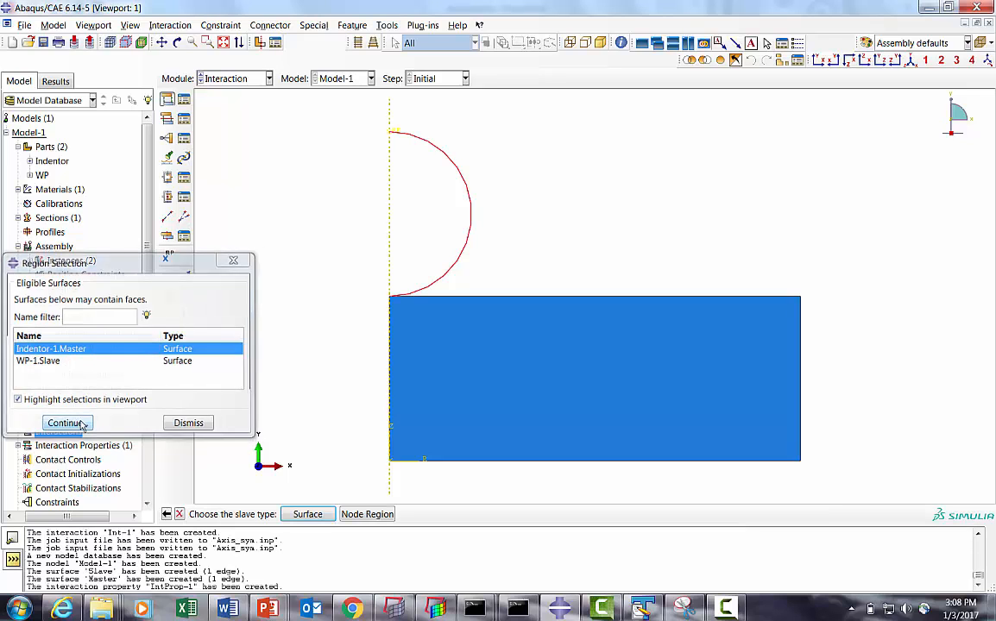
{"action": "left_click", "coordinate": [370, 514]}
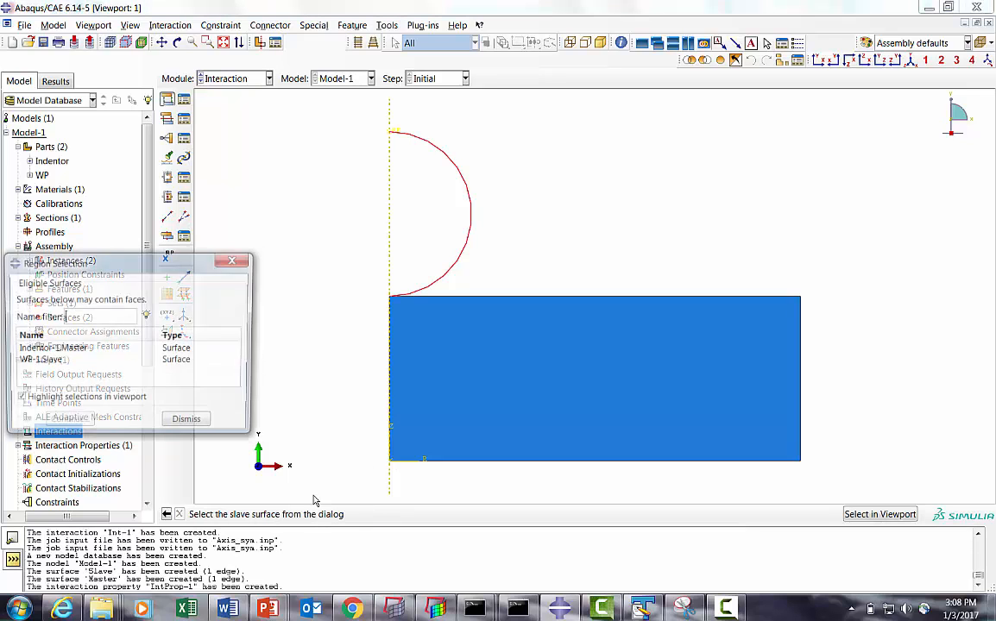
{"action": "left_click", "coordinate": [43, 361]}
{"action": "left_click", "coordinate": [68, 423]}
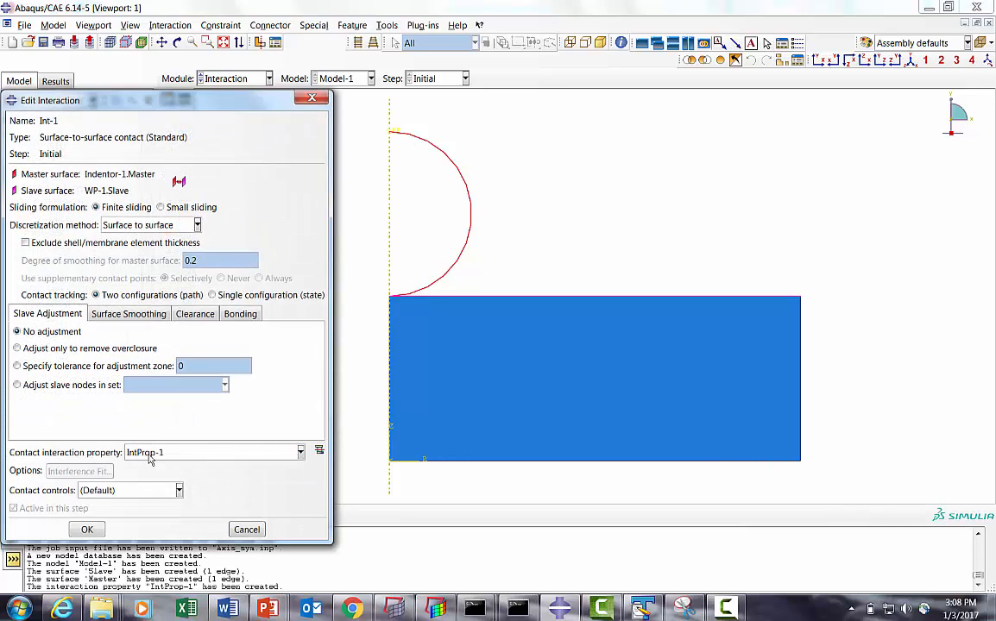
{"action": "left_click", "coordinate": [86, 530]}
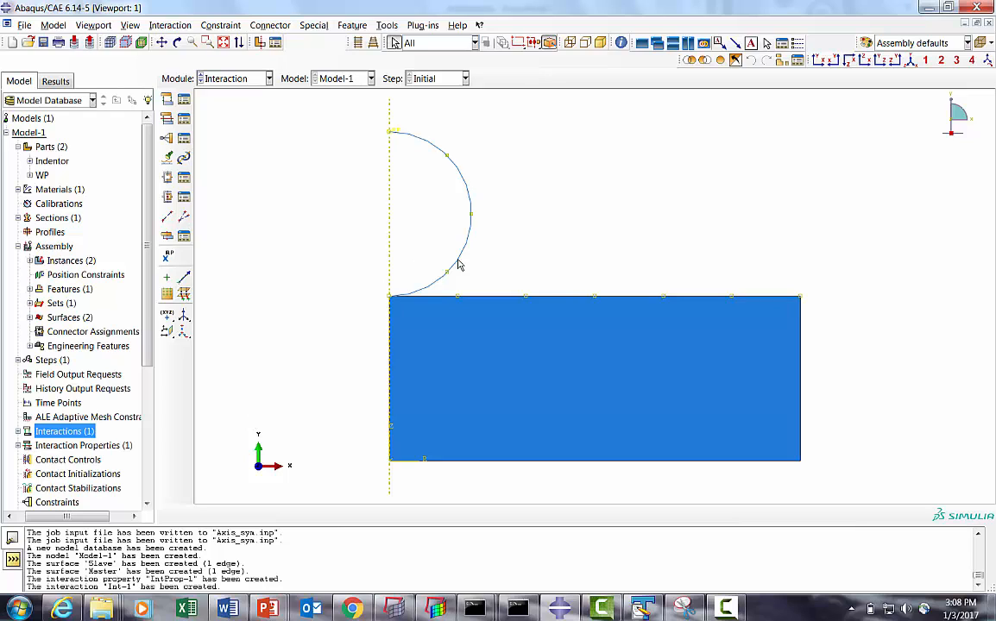
Seed the WP part in the Mesh module with an approximate global size of 0.3
{"action": "left_click", "coordinate": [229, 79]}
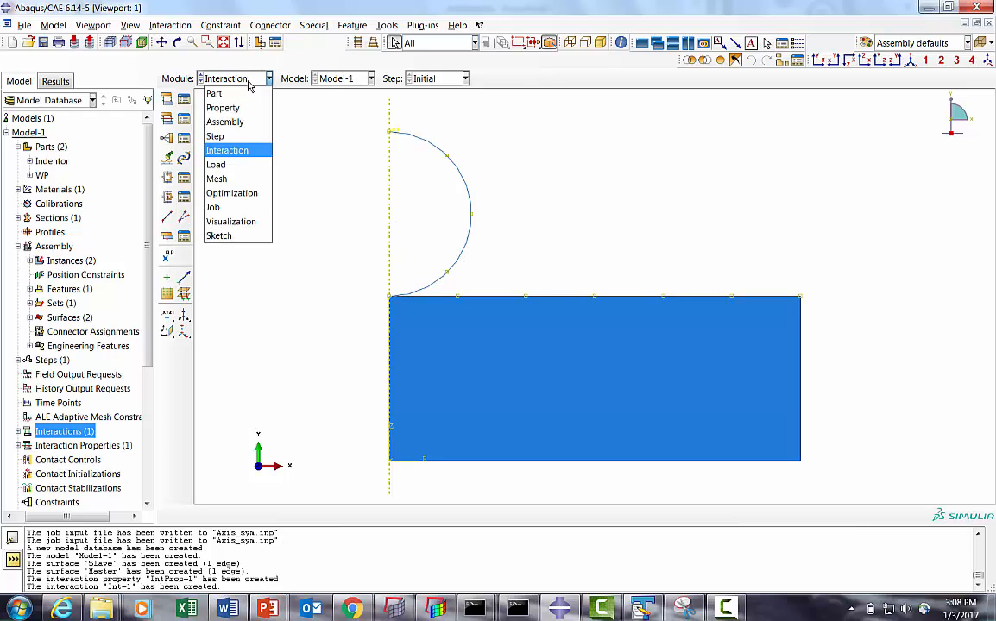
{"action": "left_click", "coordinate": [217, 179]}
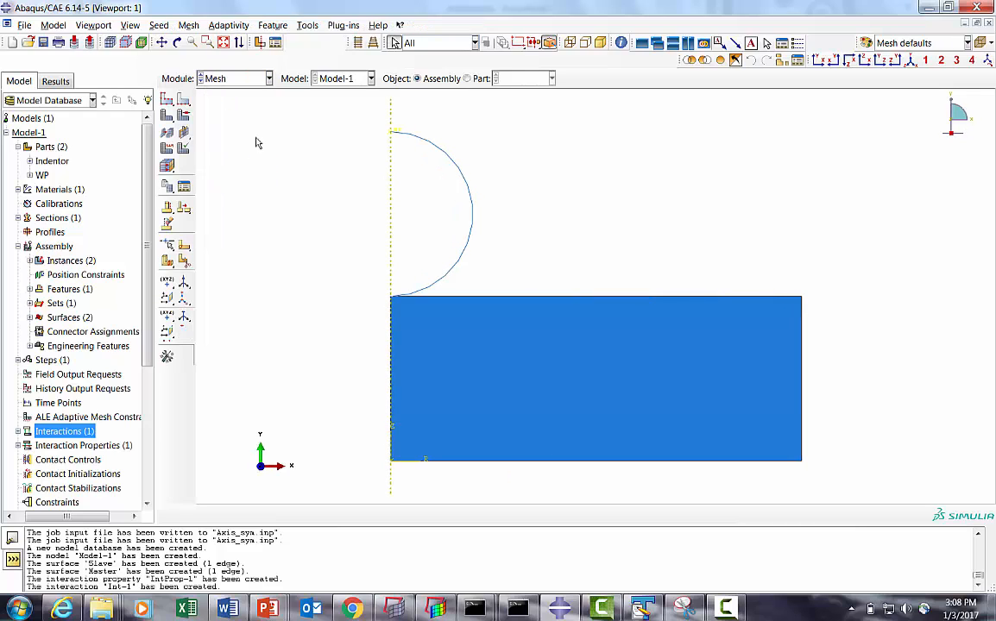
{"action": "left_click", "coordinate": [468, 79]}
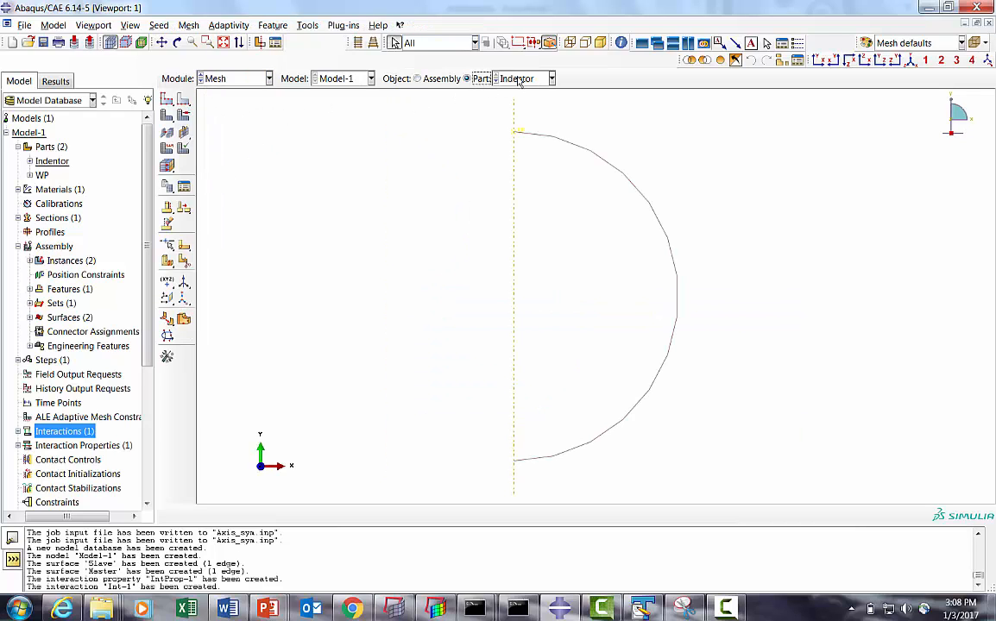
{"action": "left_click", "coordinate": [522, 79]}
{"action": "left_click", "coordinate": [517, 110]}
{"action": "left_click", "coordinate": [166, 100]}
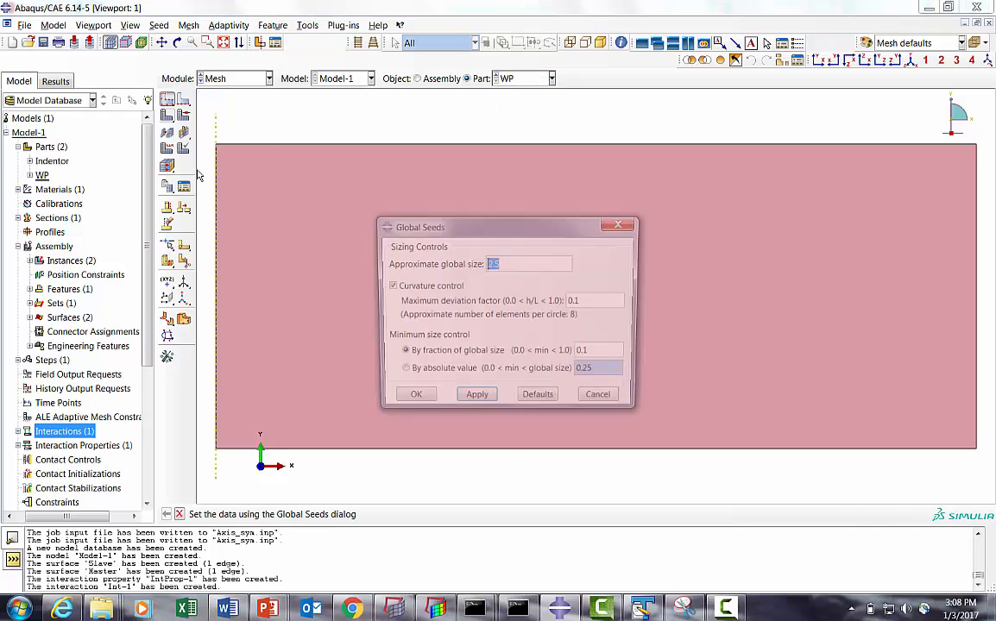
{"action": "type", "text": "0.3"}
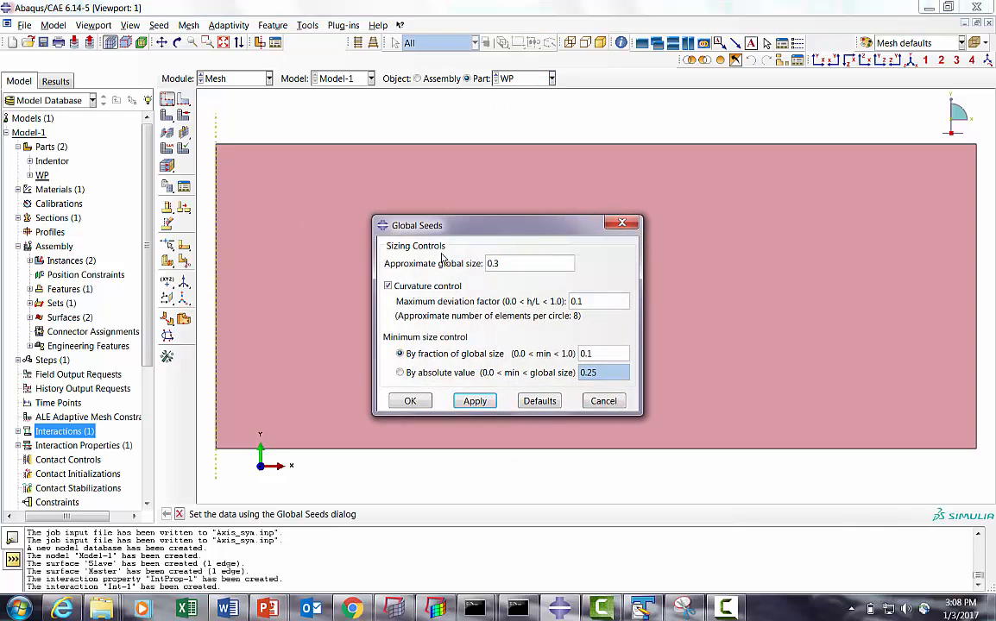
{"action": "left_click", "coordinate": [474, 402]}
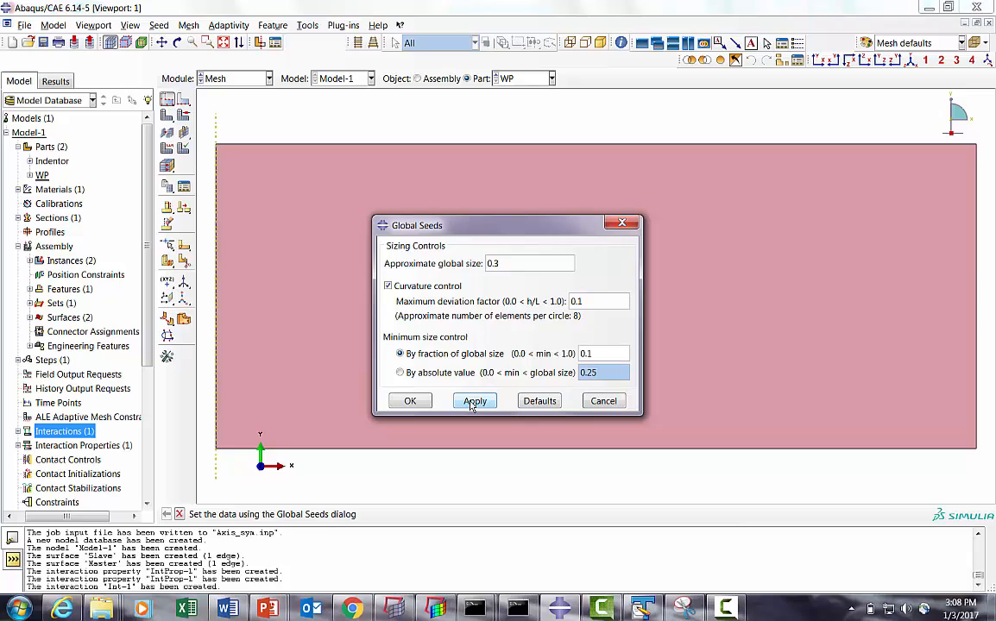
{"action": "left_click", "coordinate": [406, 404]}
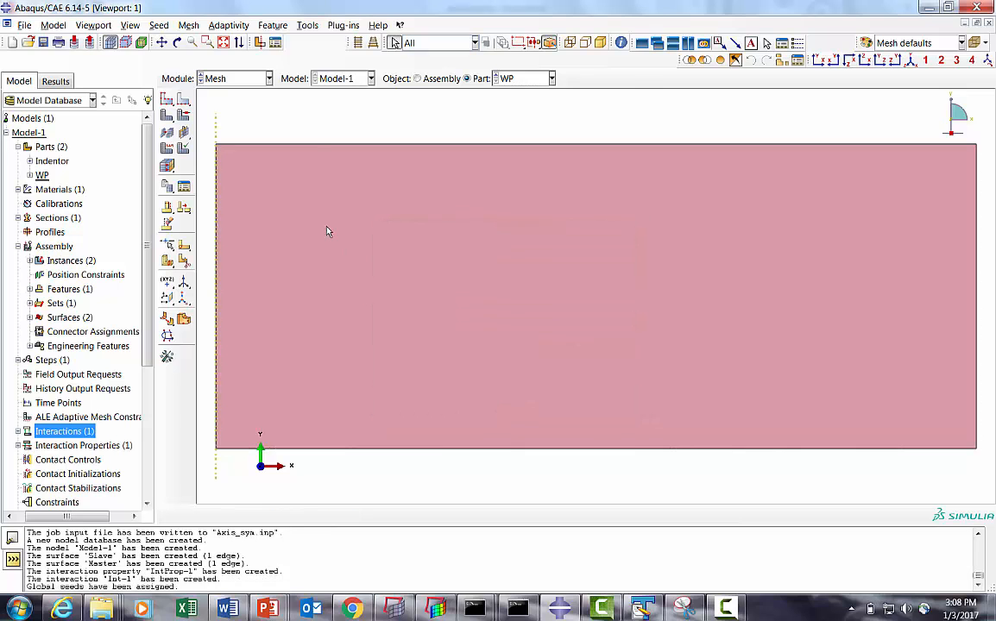
Assign the Standard, linear Axisymmetric Stress element type CAX4R with reduced integration to the WP part's face
{"action": "left_click", "coordinate": [168, 149]}
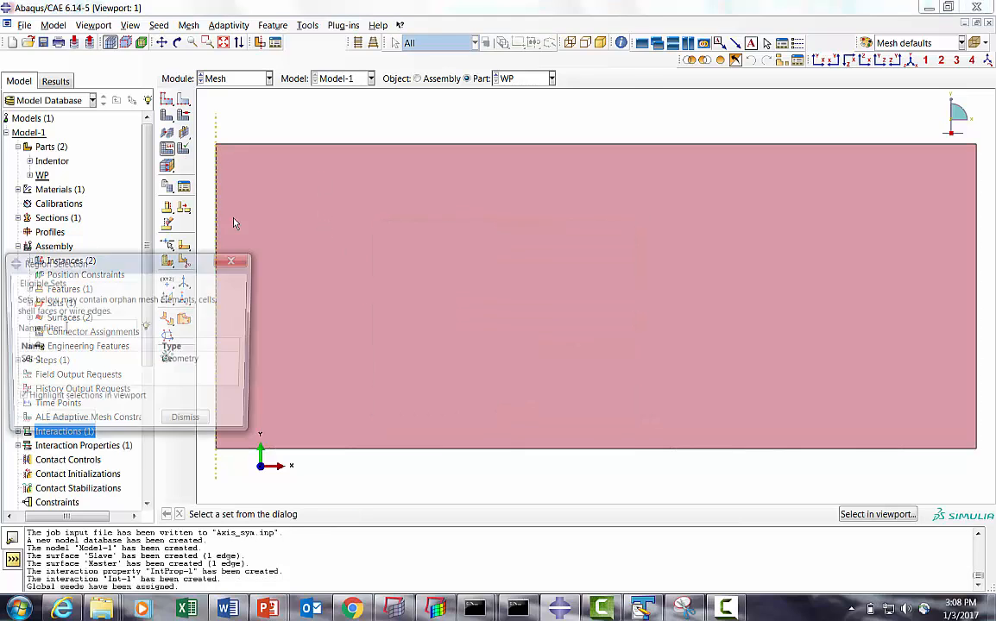
{"action": "left_click", "coordinate": [187, 420]}
{"action": "left_click", "coordinate": [502, 348]}
{"action": "left_click", "coordinate": [486, 516]}
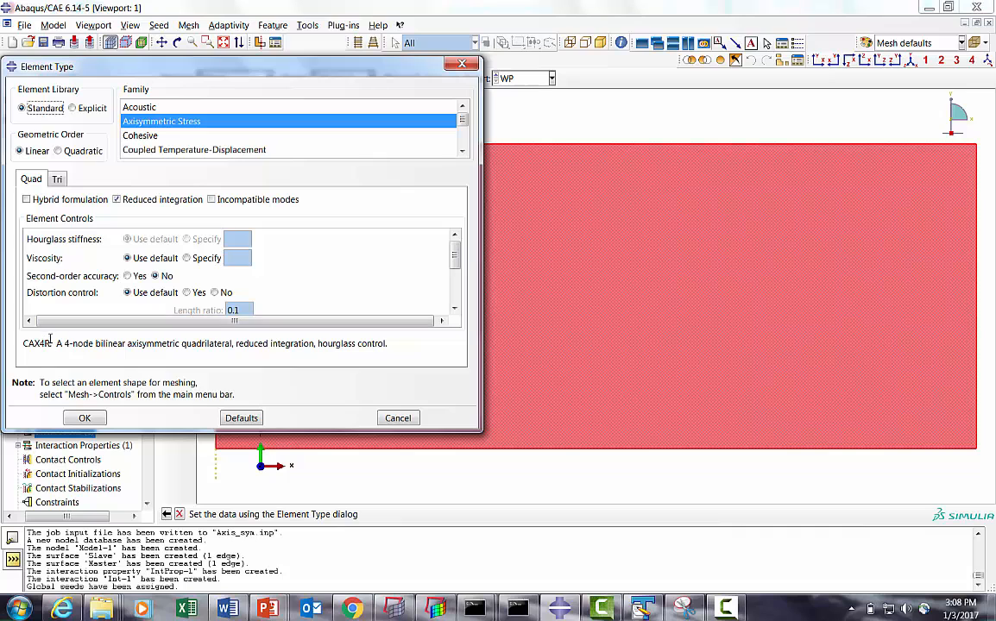
{"action": "left_click", "coordinate": [85, 418]}
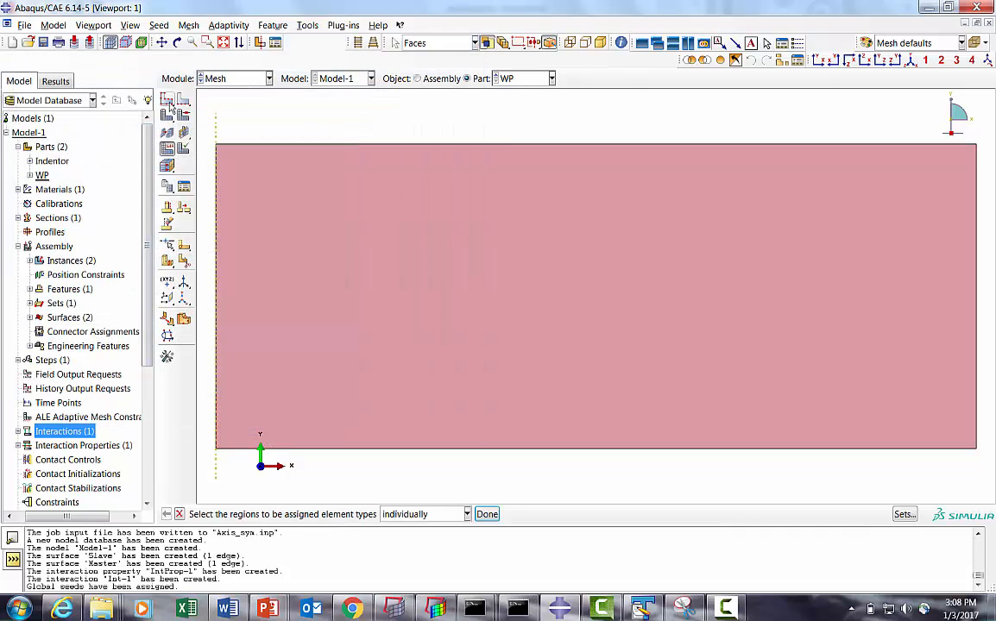
Set the WP part's mesh controls to free quad-dominated with the Medial axis algorithm and generate its mesh
{"action": "left_click", "coordinate": [168, 101]}
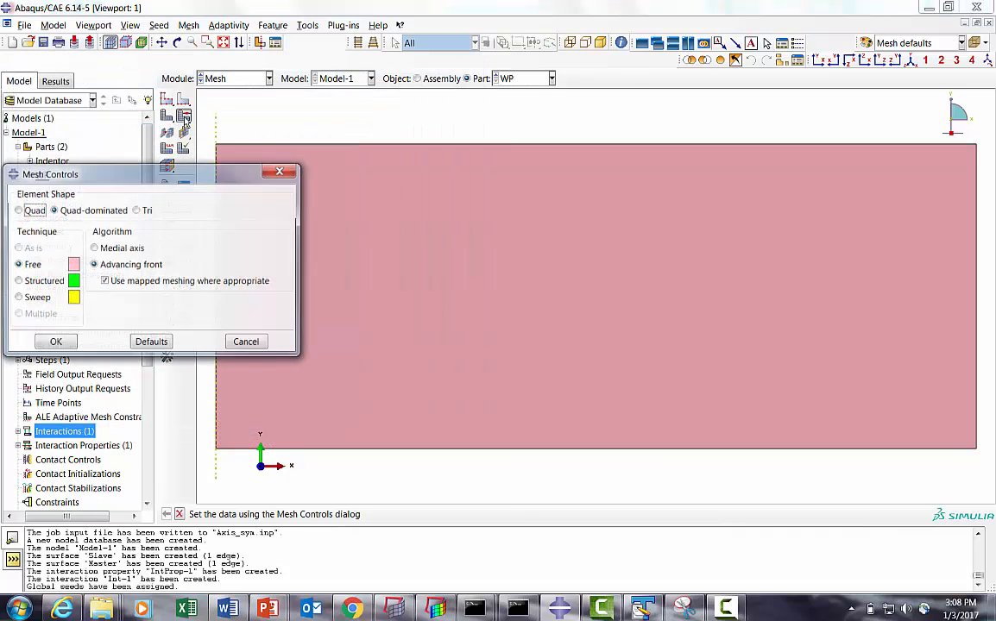
{"action": "left_click", "coordinate": [95, 248]}
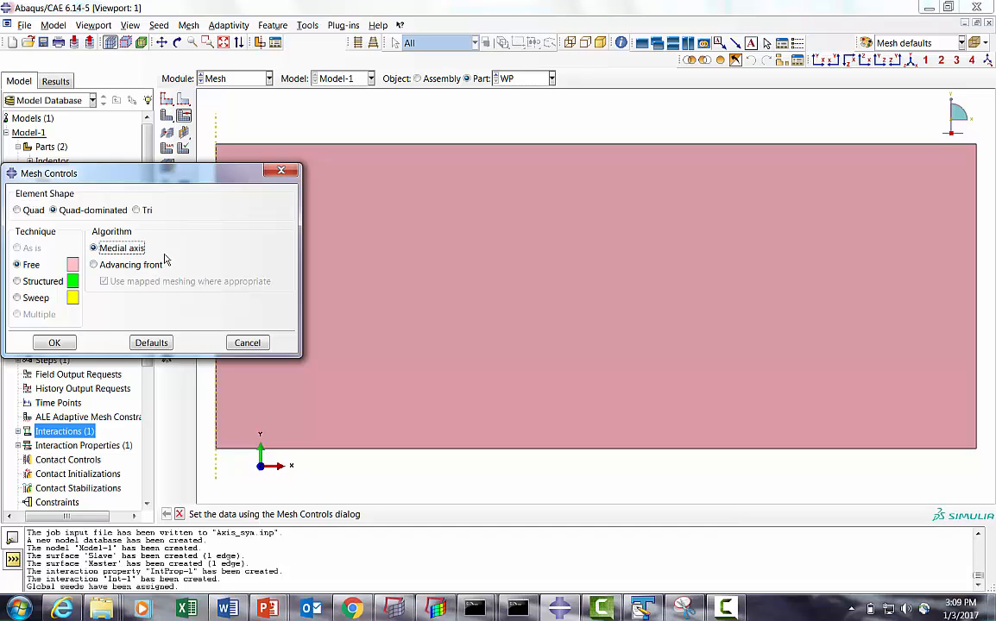
{"action": "left_click", "coordinate": [57, 344]}
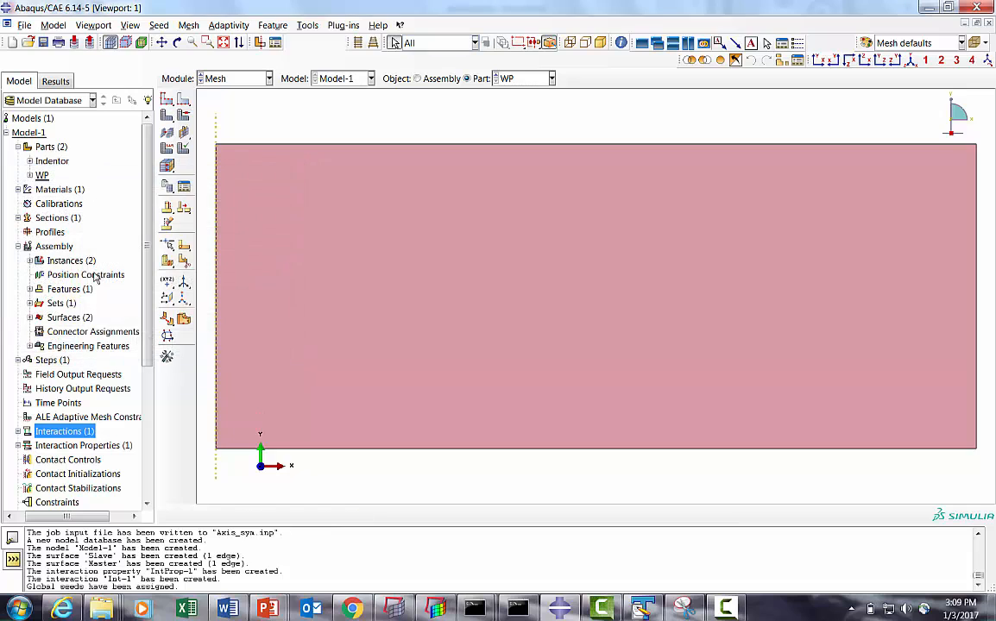
{"action": "left_click", "coordinate": [166, 117]}
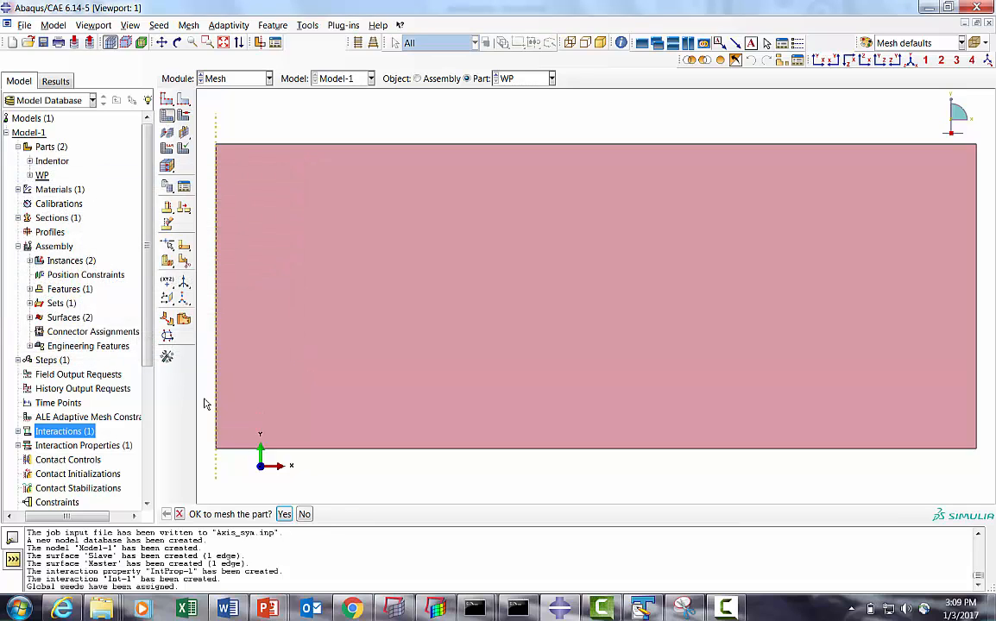
{"action": "left_click", "coordinate": [283, 515]}
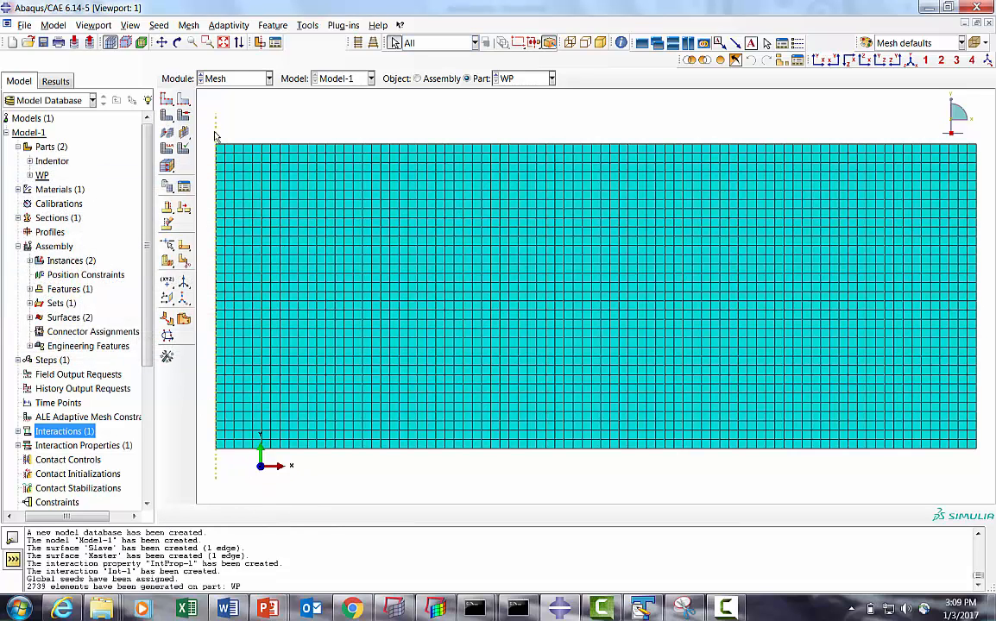
Assign the Standard linear Discrete Rigid Element type RAX2 to the Indentor part
{"action": "left_click", "coordinate": [514, 80]}
{"action": "left_click", "coordinate": [517, 89]}
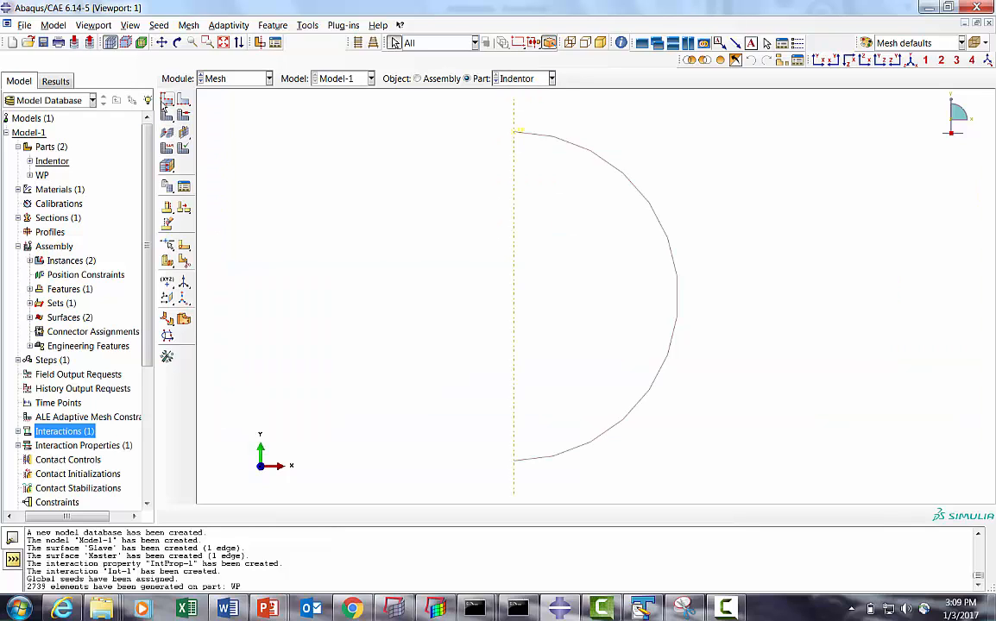
{"action": "left_click", "coordinate": [169, 149]}
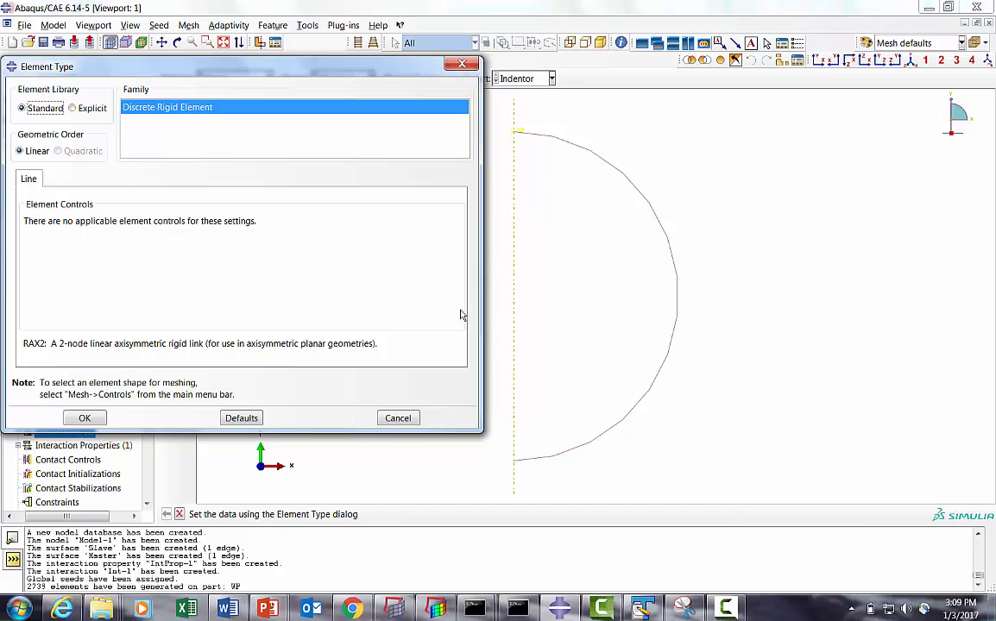
{"action": "left_click", "coordinate": [84, 418]}
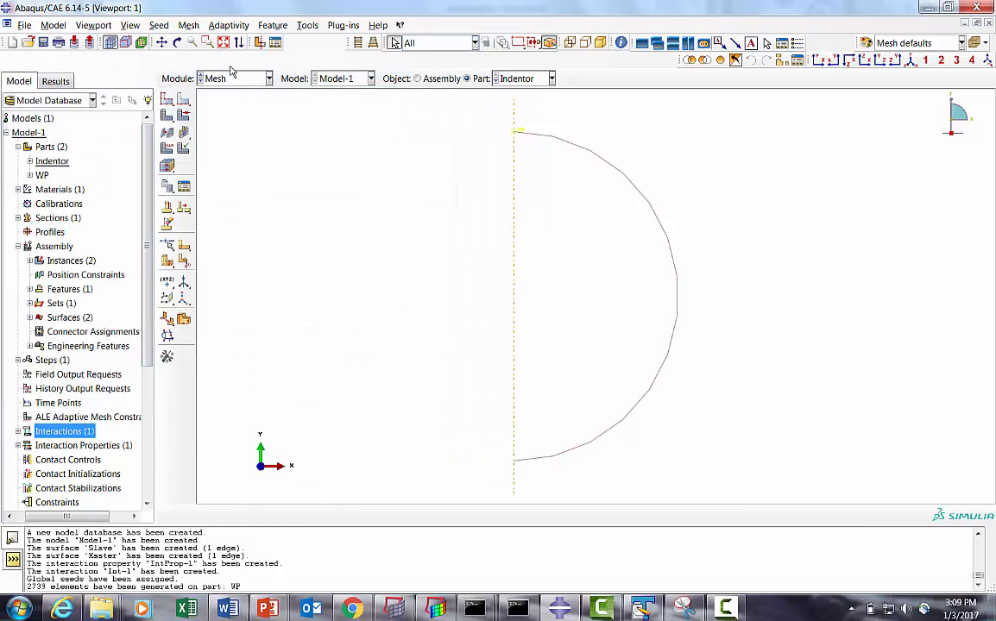
Seed the Indentor part with an approximate global size of 0.3 and generate its mesh
{"action": "left_click", "coordinate": [167, 100]}
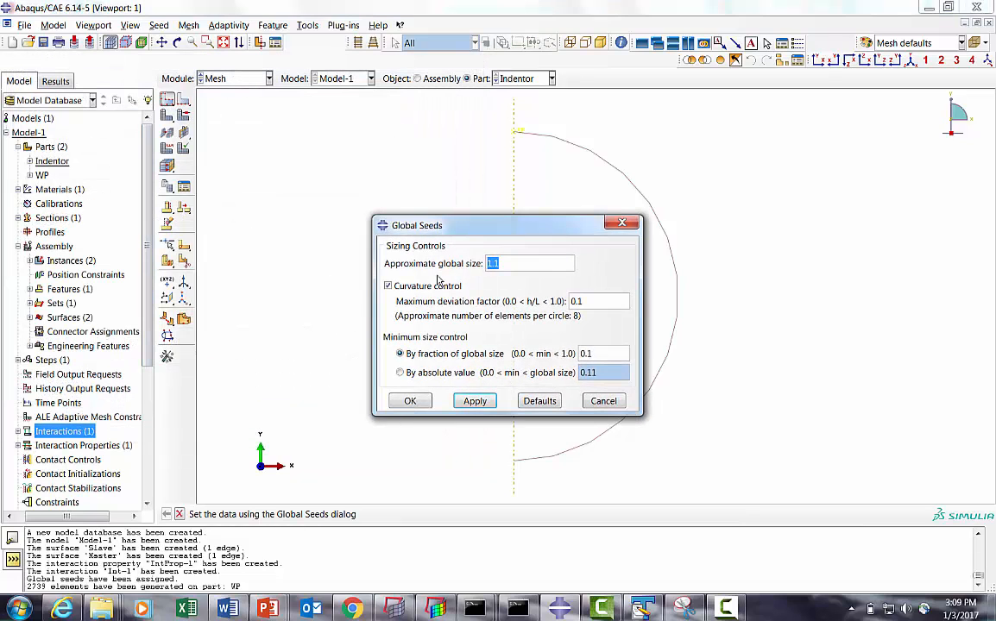
{"action": "type", "text": "0.3"}
{"action": "left_click", "coordinate": [475, 401]}
{"action": "left_click", "coordinate": [413, 402]}
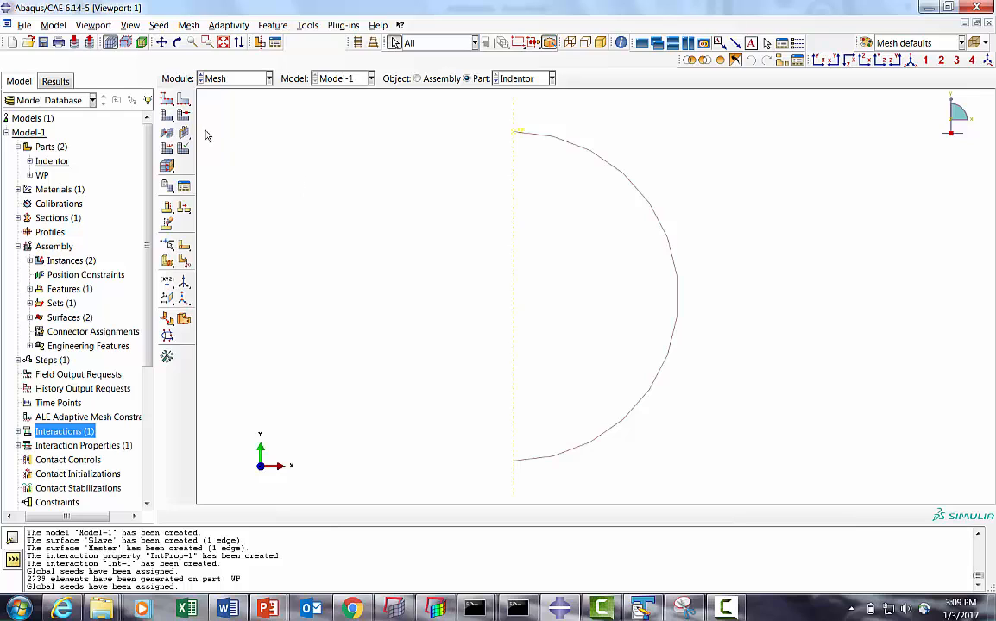
{"action": "left_click", "coordinate": [166, 116]}
{"action": "left_click", "coordinate": [285, 515]}
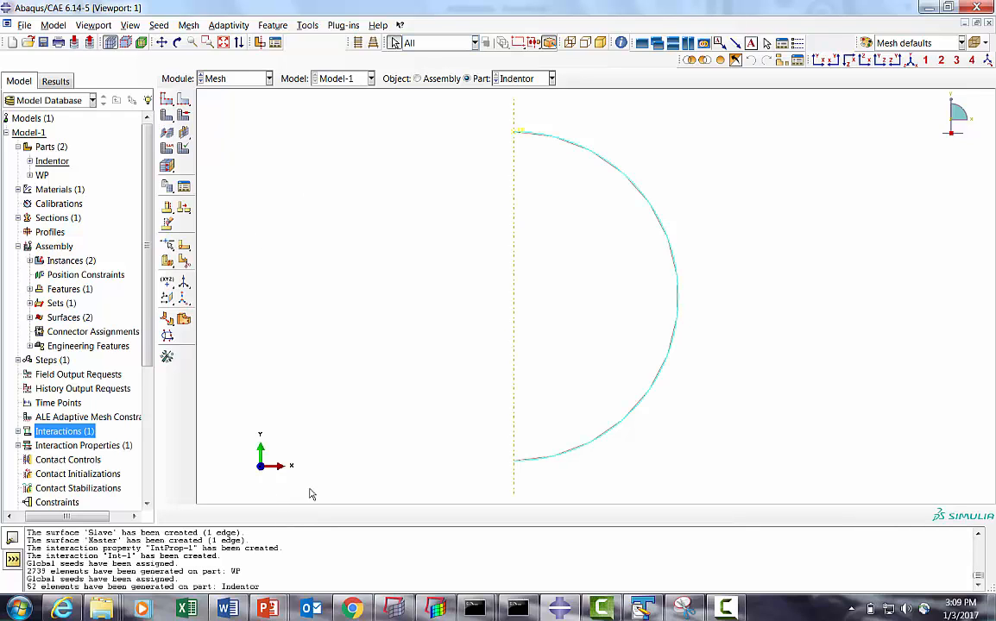
Display the meshed assembly with its colours coded by part instances
{"action": "left_click", "coordinate": [417, 79]}
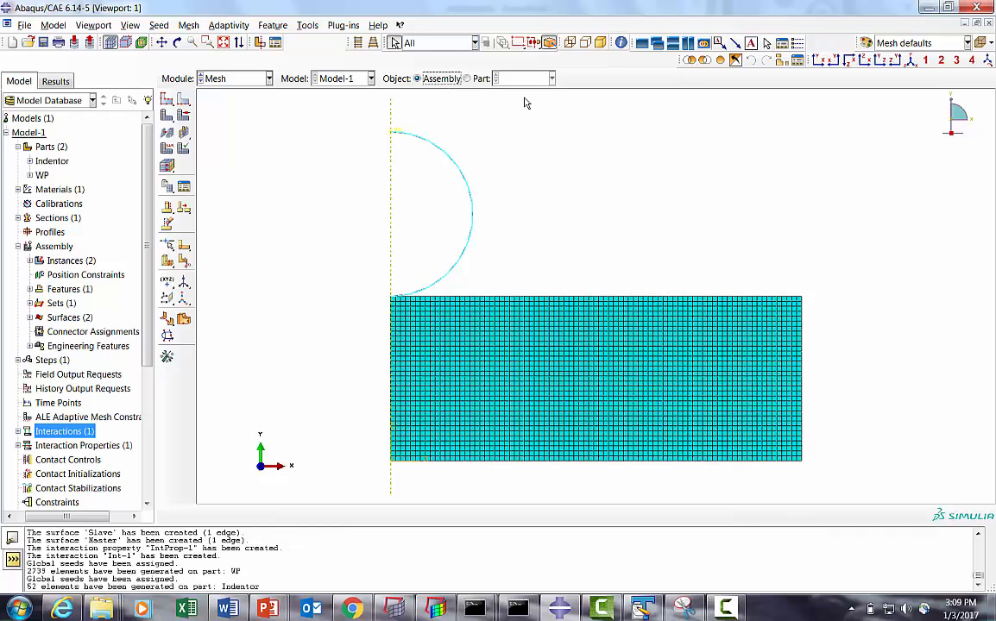
{"action": "left_click", "coordinate": [888, 44]}
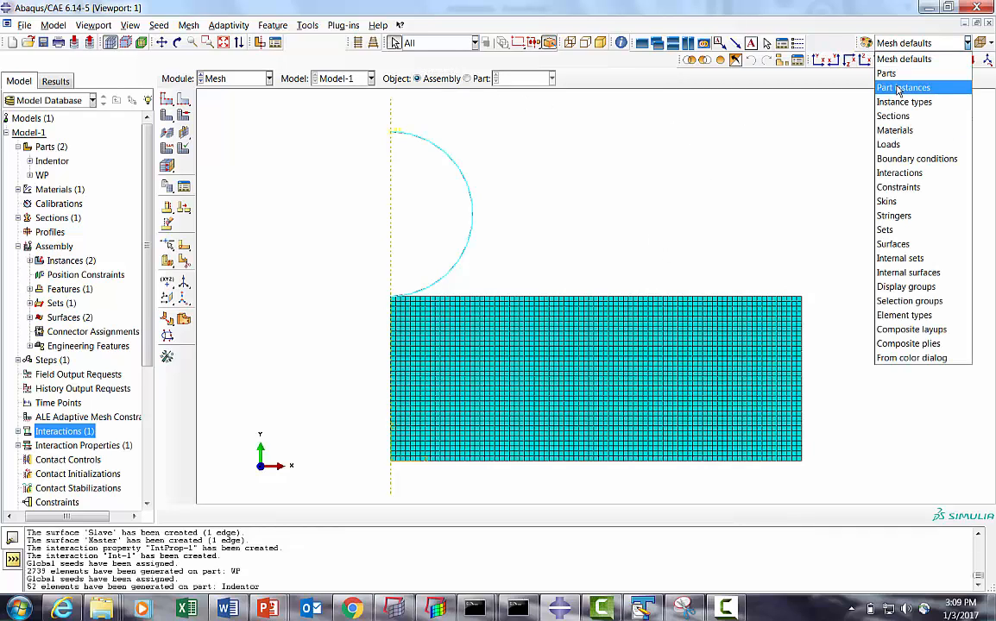
{"action": "left_click", "coordinate": [902, 88]}
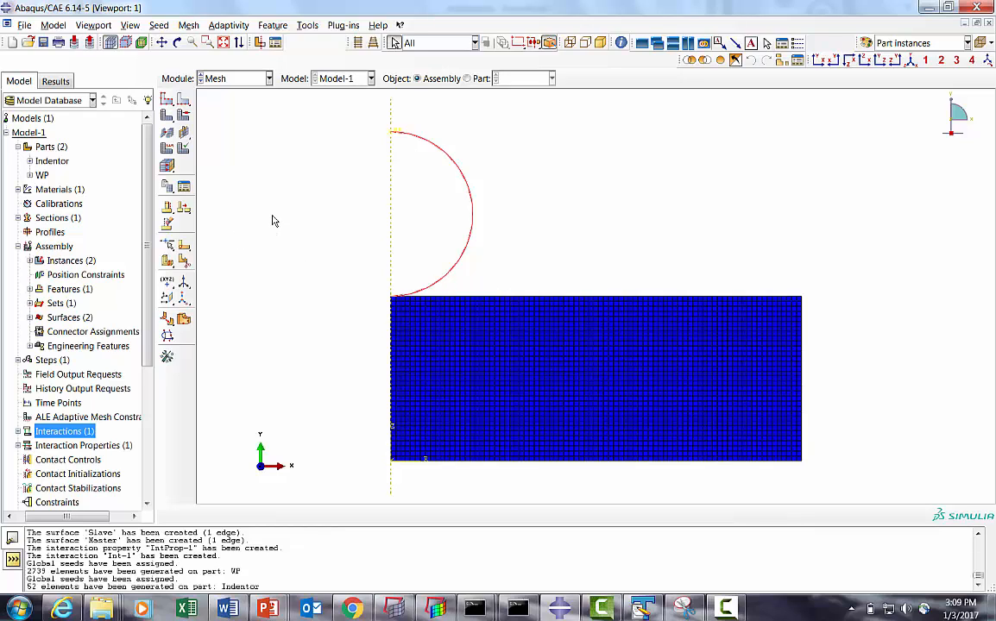
Create a Symmetry/Antisymmetry/Encastre boundary condition named WP in the Initial step, applying ENCASTRE to the workpiece's bottom edge
{"action": "left_click", "coordinate": [223, 78]}
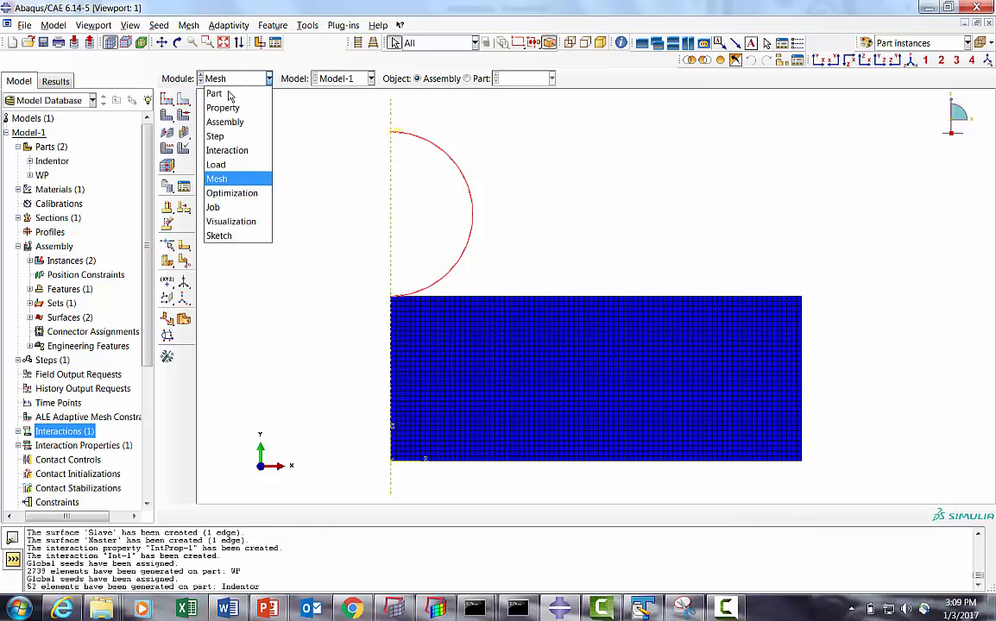
{"action": "left_click", "coordinate": [226, 164]}
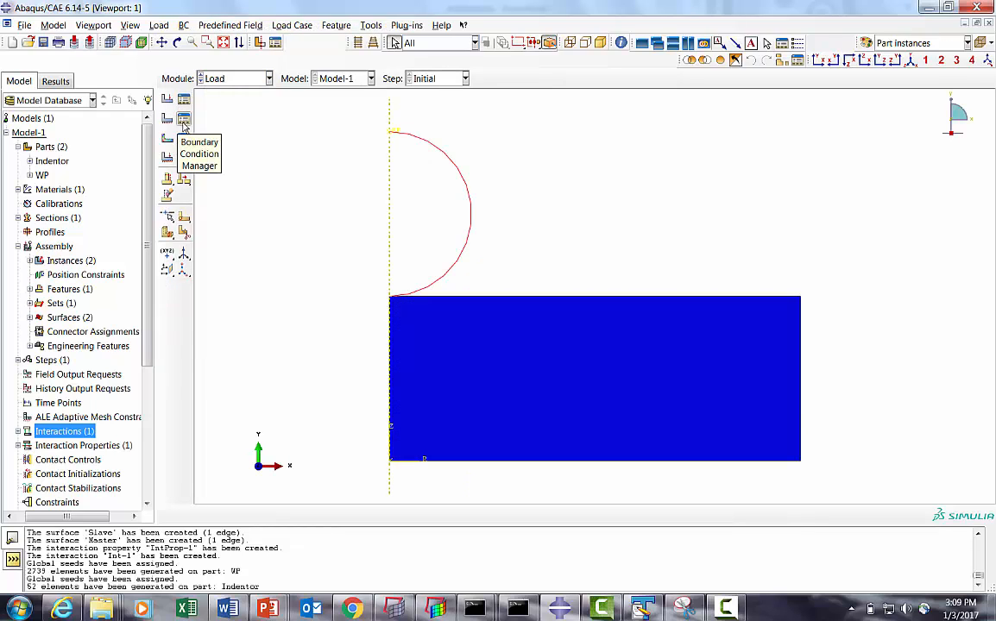
{"action": "left_click", "coordinate": [183, 123]}
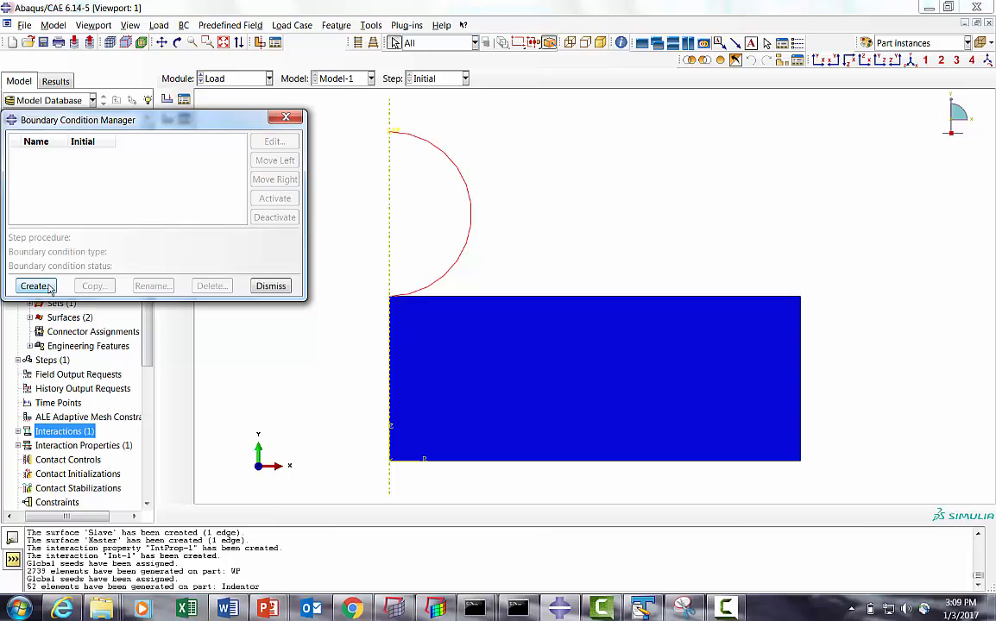
{"action": "left_click", "coordinate": [35, 286]}
{"action": "left_click", "coordinate": [170, 212]}
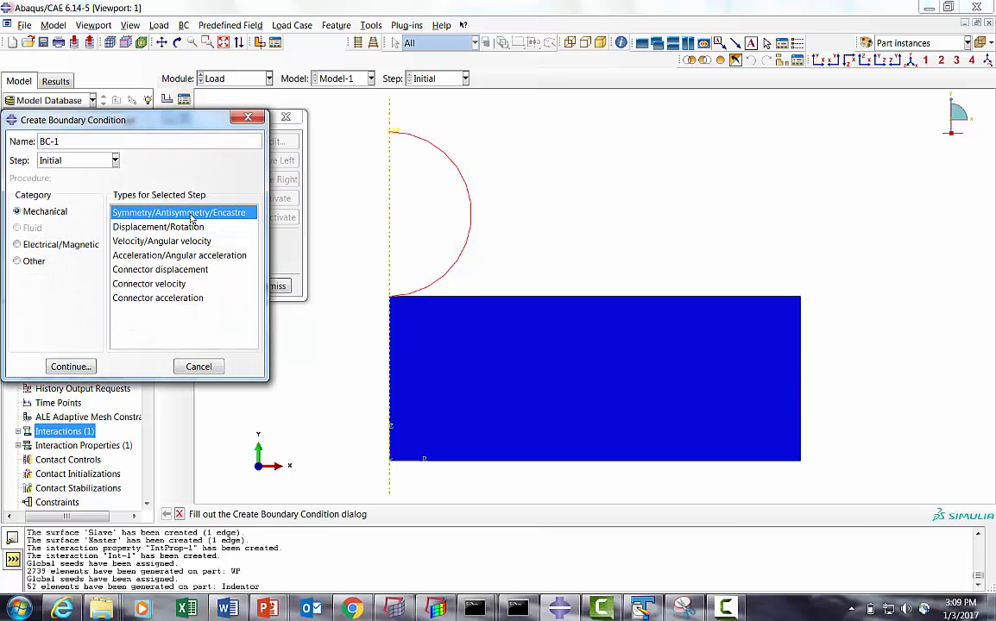
{"action": "left_click_drag", "start_coordinate": [75, 144], "coordinate": [2, 140]}
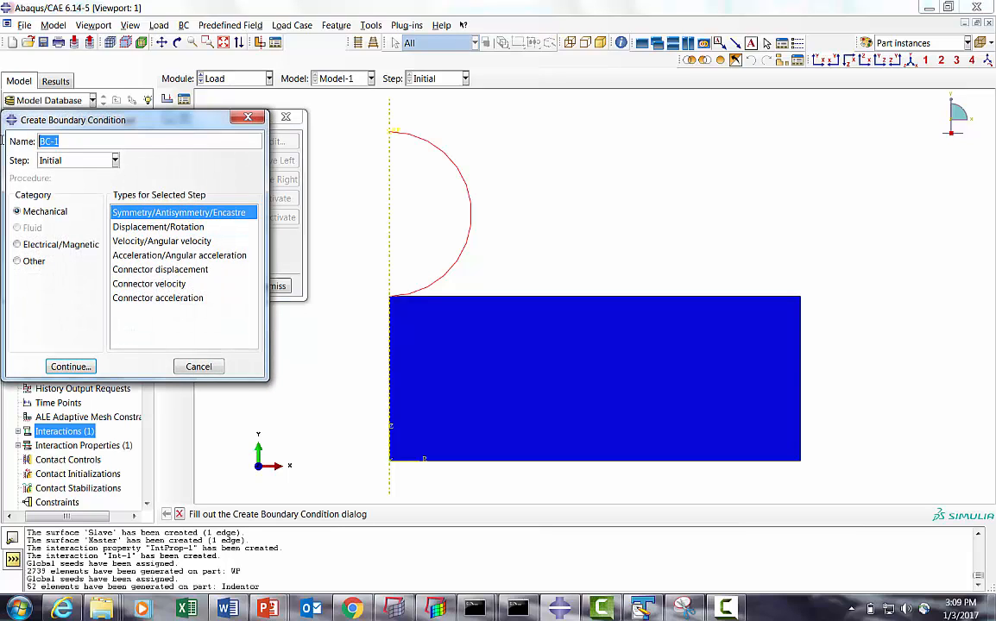
{"action": "type", "text": "WP"}
{"action": "left_click", "coordinate": [71, 367]}
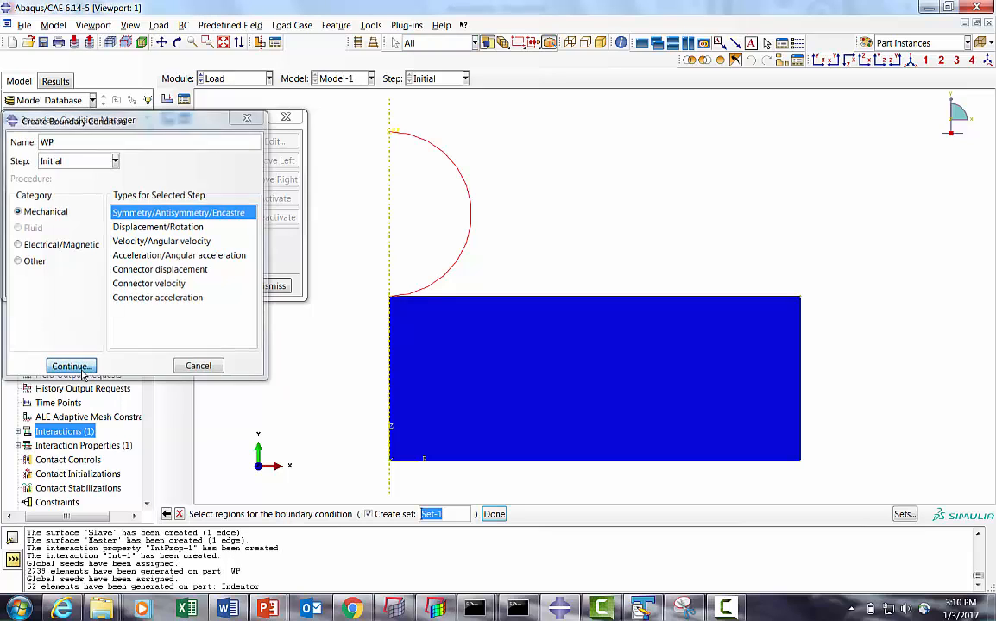
{"action": "left_click", "coordinate": [519, 462]}
{"action": "left_click", "coordinate": [495, 515]}
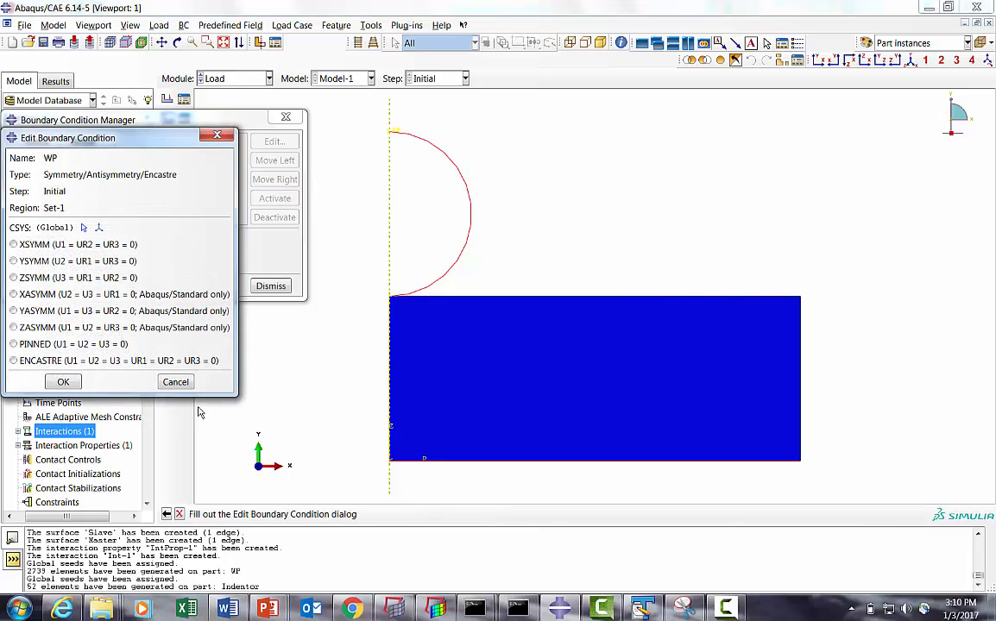
{"action": "left_click", "coordinate": [42, 361]}
{"action": "left_click", "coordinate": [63, 382]}
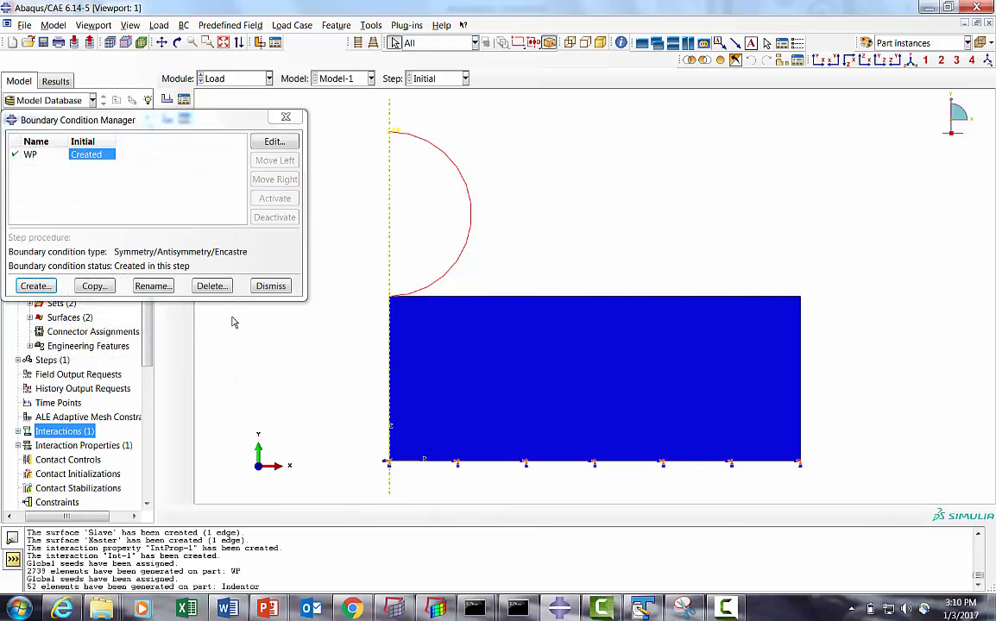
{"action": "left_click", "coordinate": [268, 286]}
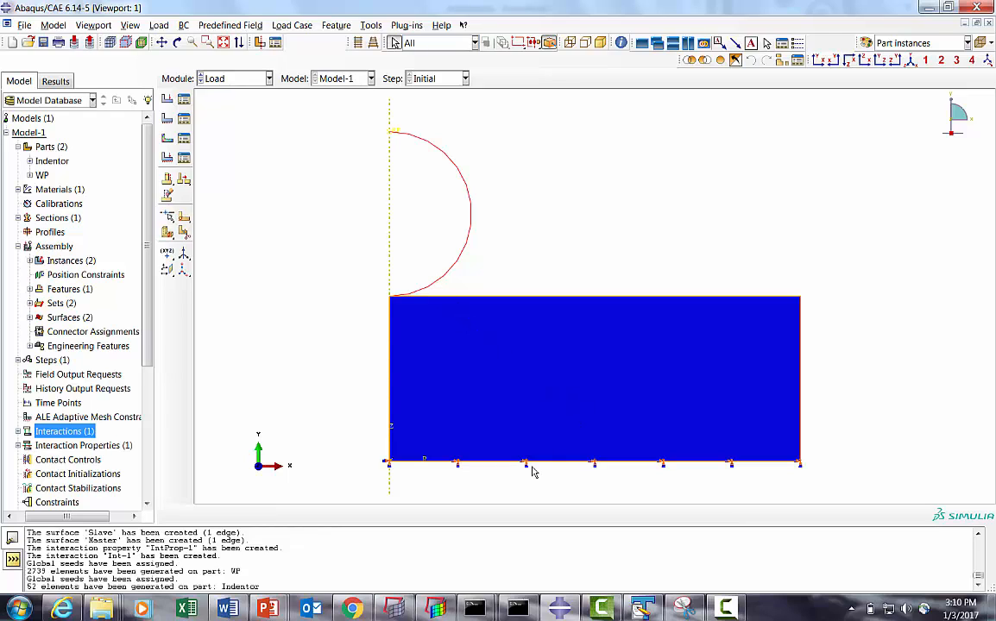
Create a Static, General step named Axis_Sym after the Initial step, with Nlgeom turned on
{"action": "left_click", "coordinate": [229, 80]}
{"action": "left_click", "coordinate": [216, 136]}
{"action": "left_click", "coordinate": [184, 100]}
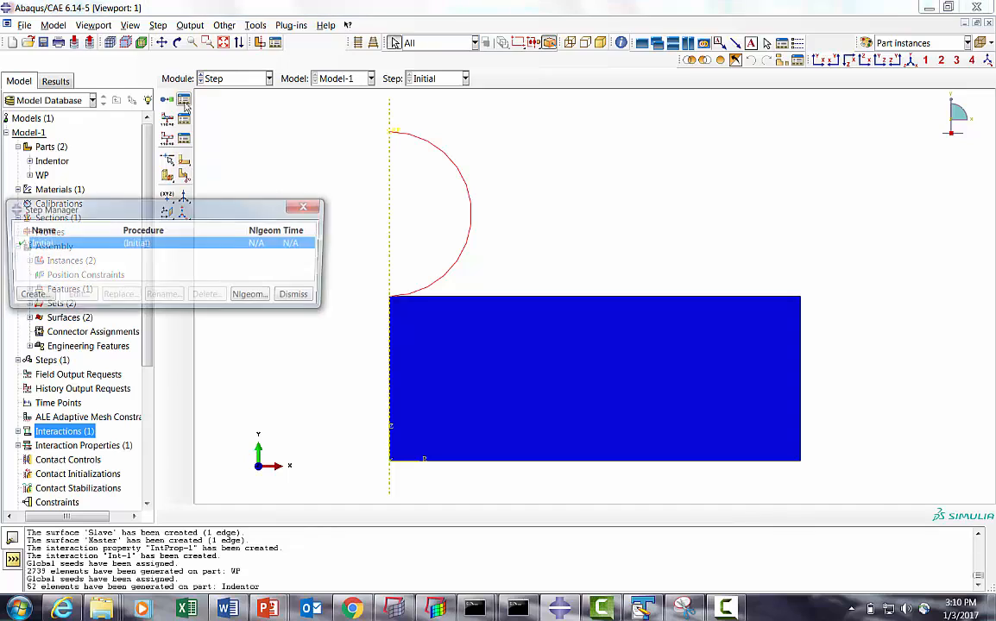
{"action": "left_click", "coordinate": [33, 294]}
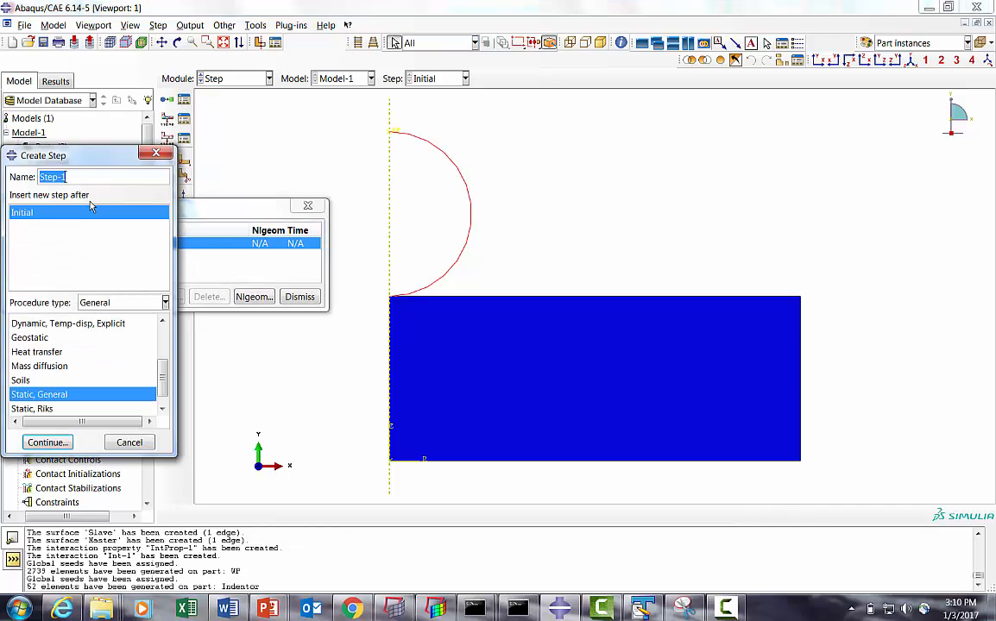
{"action": "type", "text": "Axis_Sym"}
{"action": "left_click", "coordinate": [50, 443]}
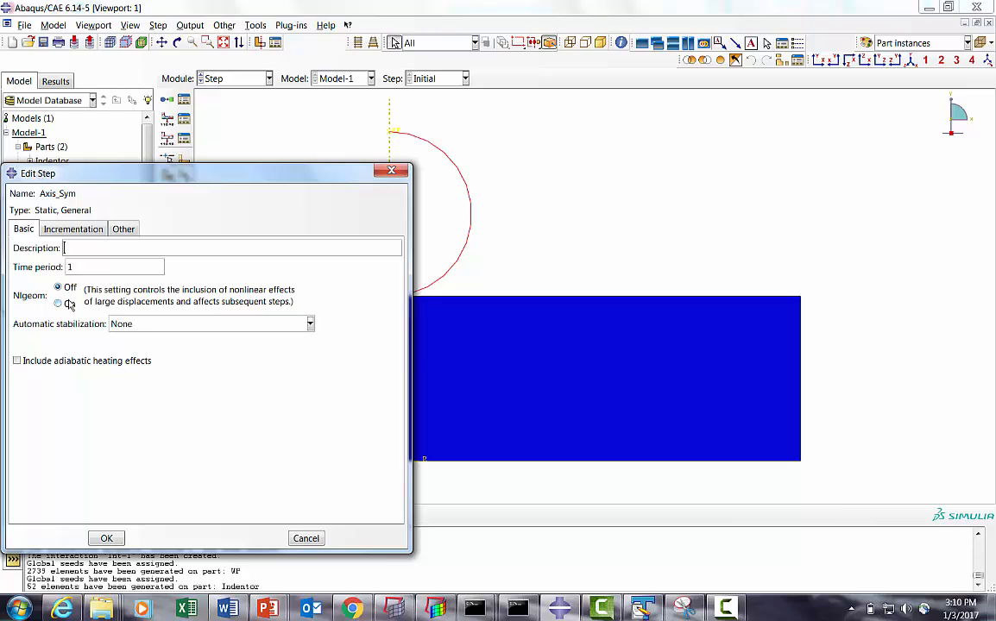
{"action": "left_click", "coordinate": [68, 303]}
{"action": "left_click", "coordinate": [79, 268]}
Set the Axis_Sym step's initial increment size to 0.01 and close the step manager
{"action": "left_click", "coordinate": [59, 229]}
{"action": "left_click_drag", "start_coordinate": [86, 300], "coordinate": [66, 296]}
{"action": "type", "text": "0.01"}
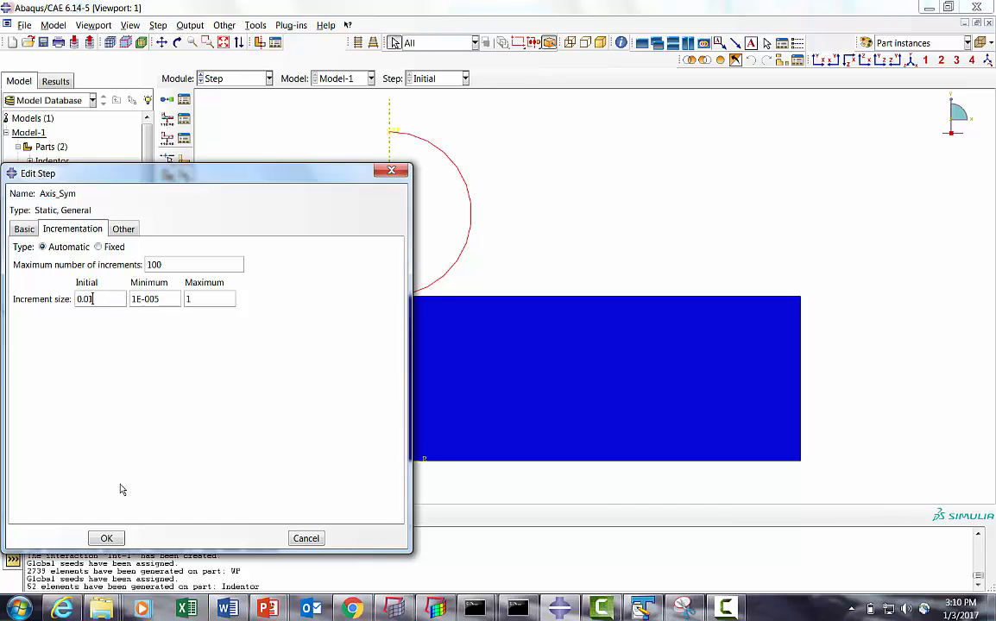
{"action": "left_click", "coordinate": [106, 539]}
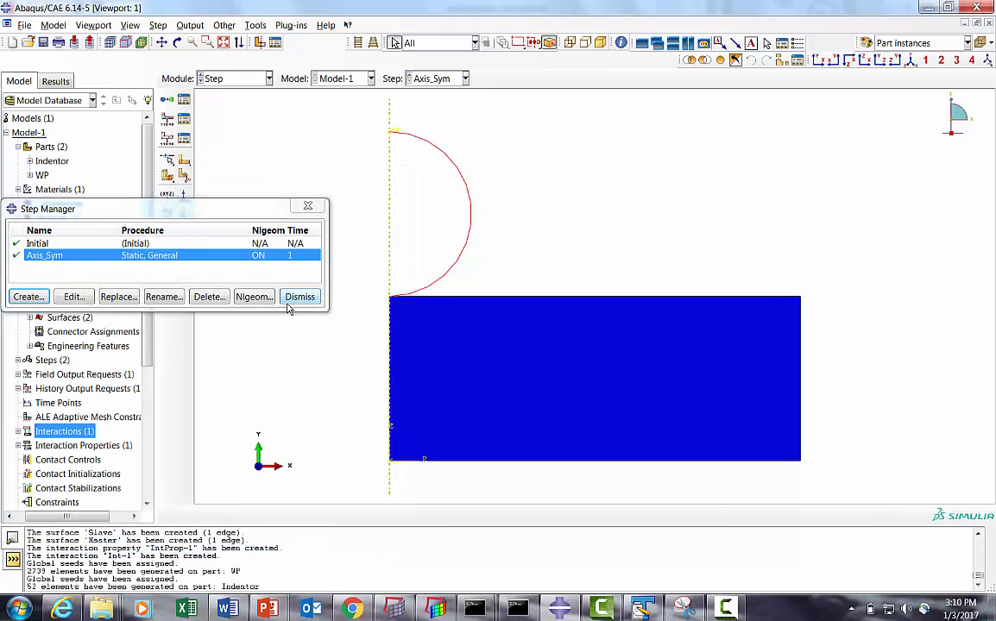
{"action": "left_click", "coordinate": [299, 297]}
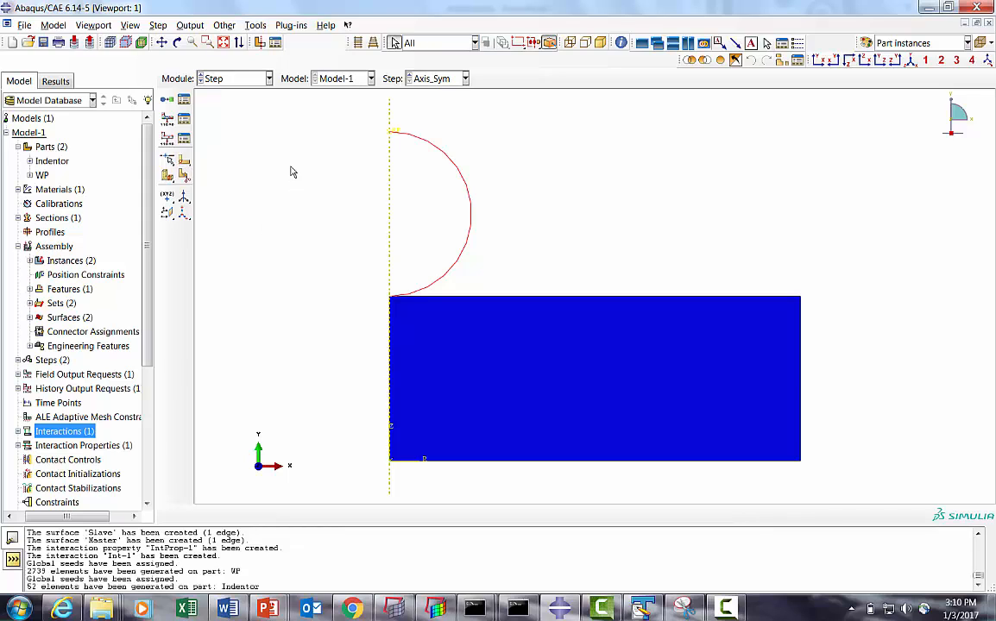
Create a Displacement/Rotation boundary condition named Displacement in the Axis_Sym step, applied to the indentor's reference point
{"action": "left_click", "coordinate": [244, 80]}
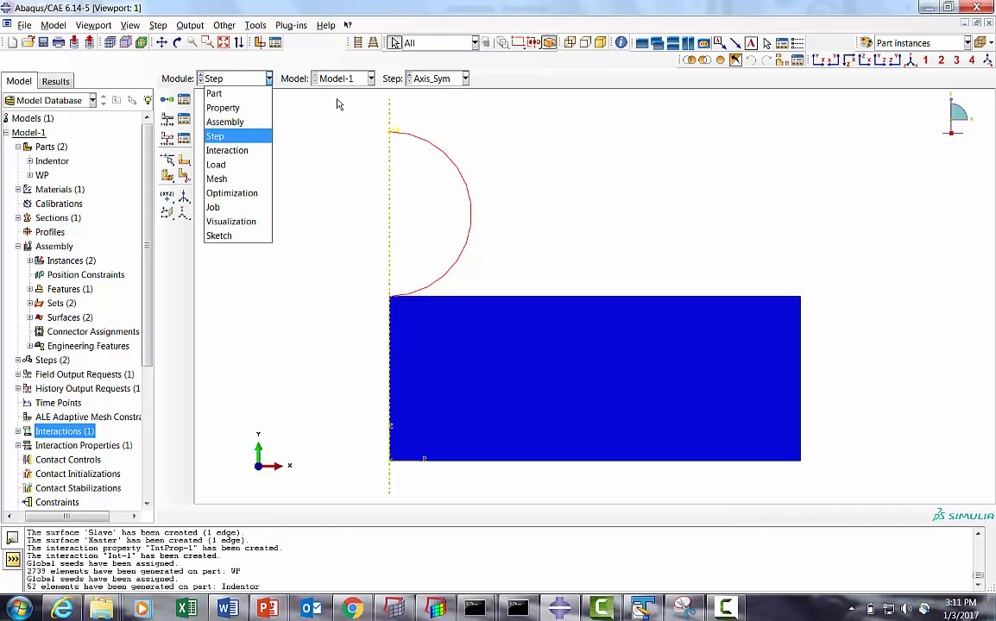
{"action": "left_click", "coordinate": [301, 100]}
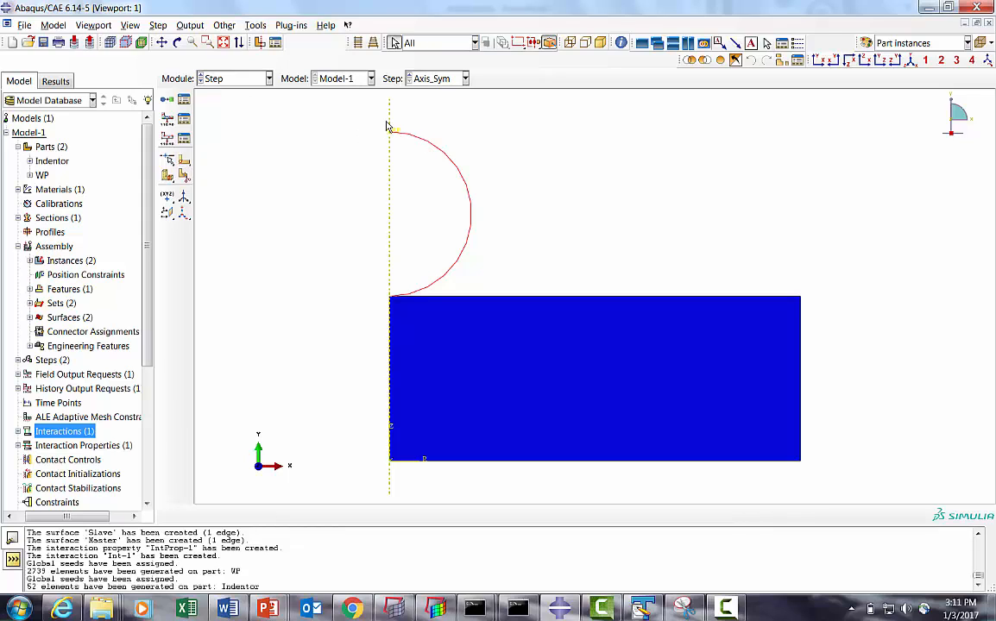
{"action": "left_click", "coordinate": [211, 80]}
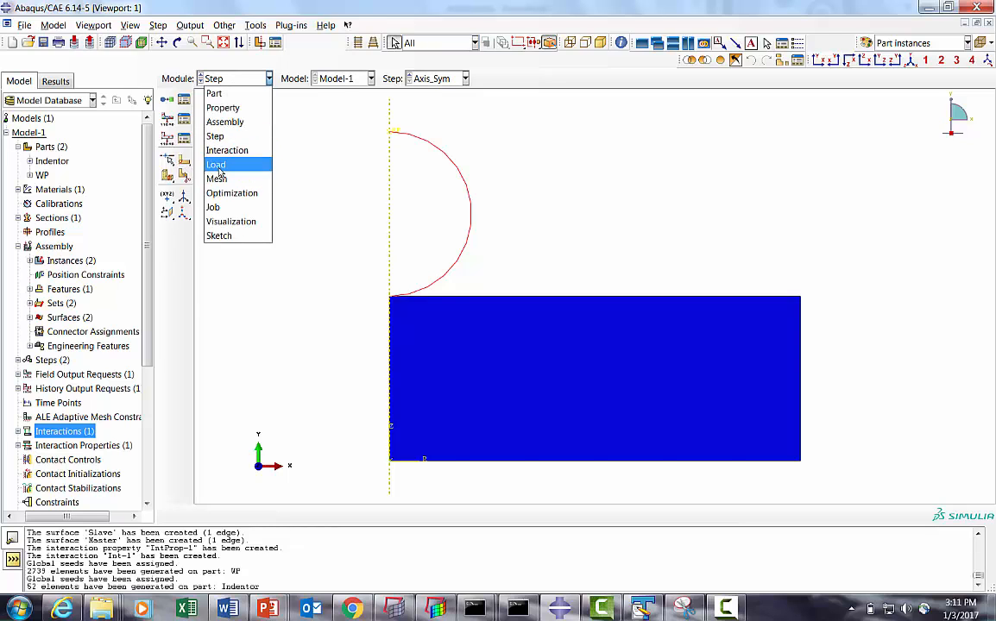
{"action": "left_click", "coordinate": [217, 167]}
{"action": "left_click", "coordinate": [165, 114]}
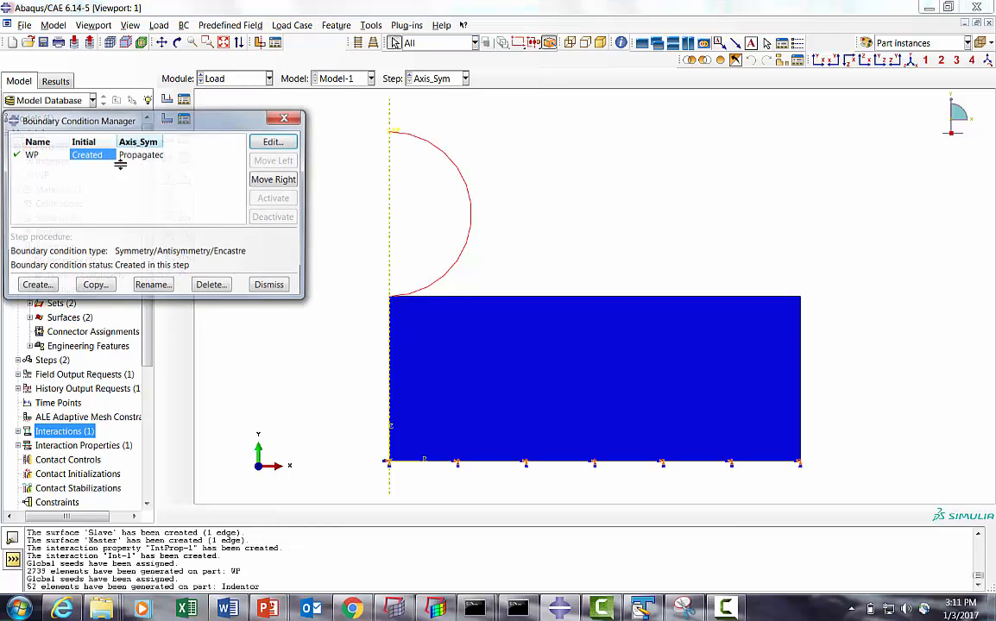
{"action": "left_click", "coordinate": [34, 286]}
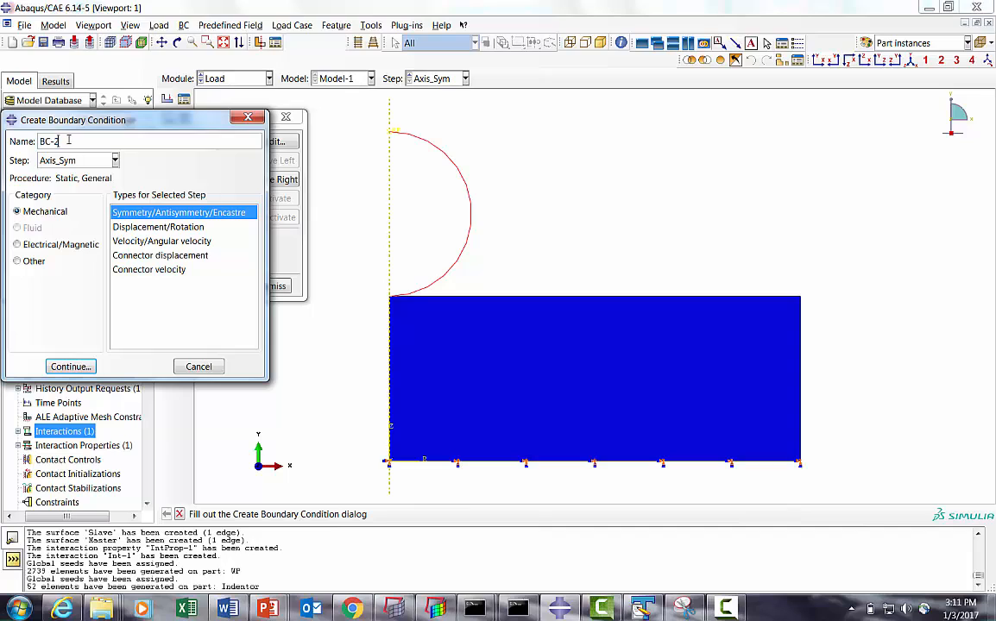
{"action": "type", "text": "Displacement"}
{"action": "left_click", "coordinate": [129, 227]}
{"action": "left_click", "coordinate": [69, 366]}
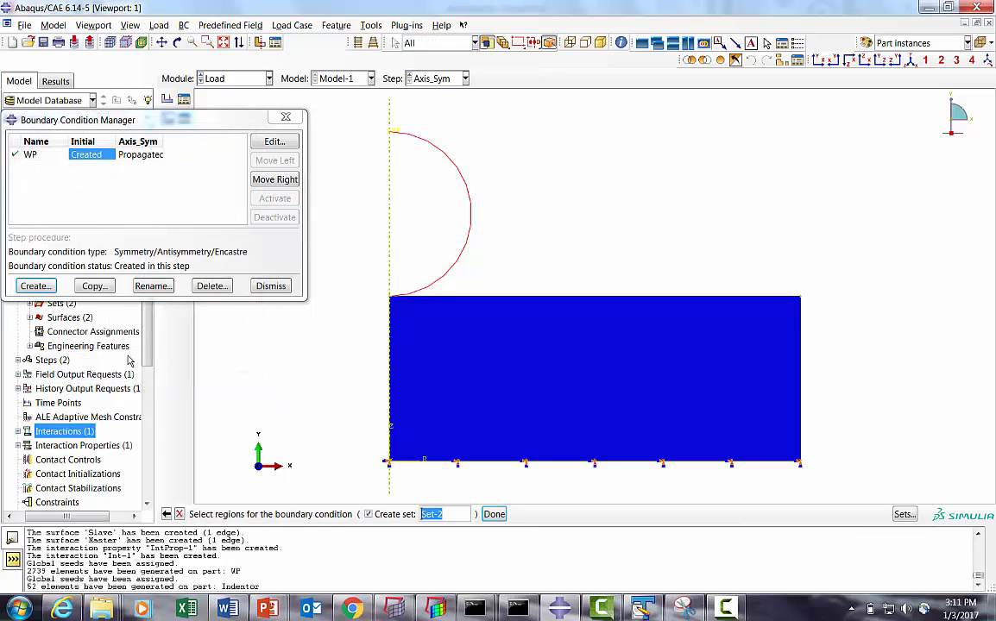
{"action": "left_click", "coordinate": [393, 135]}
{"action": "left_click", "coordinate": [494, 514]}
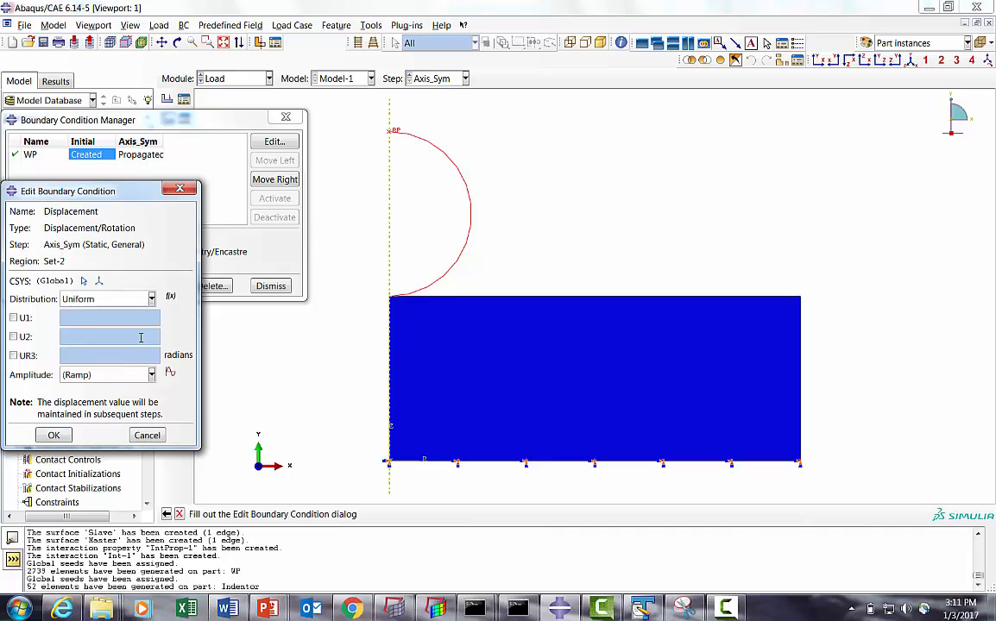
Set the Displacement boundary condition to U1 = 0, U2 = -1.0 and UR3 = 0, and close the boundary condition manager
{"action": "left_click", "coordinate": [13, 317]}
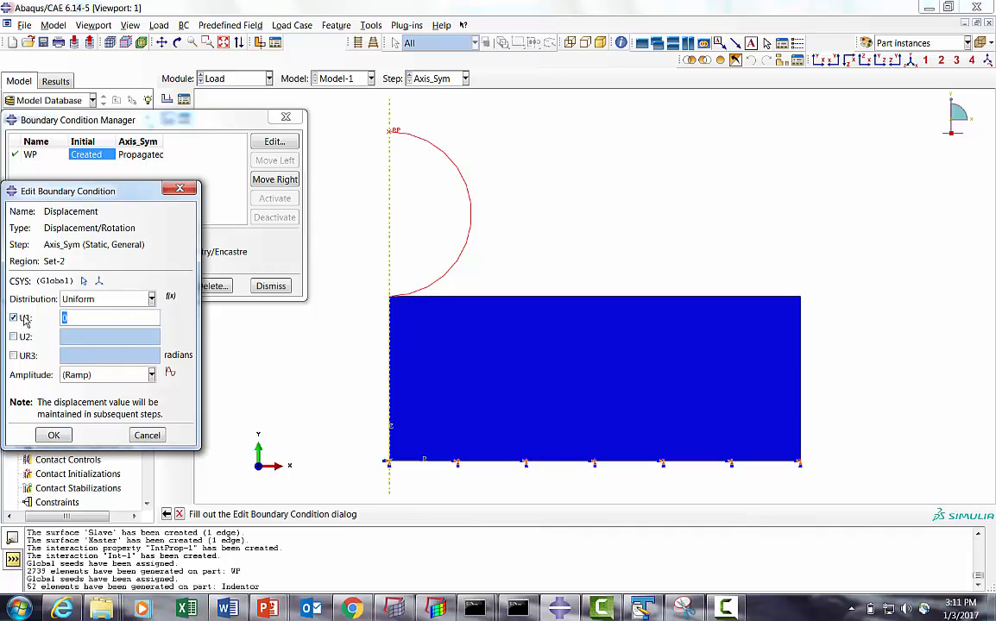
{"action": "left_click", "coordinate": [13, 355]}
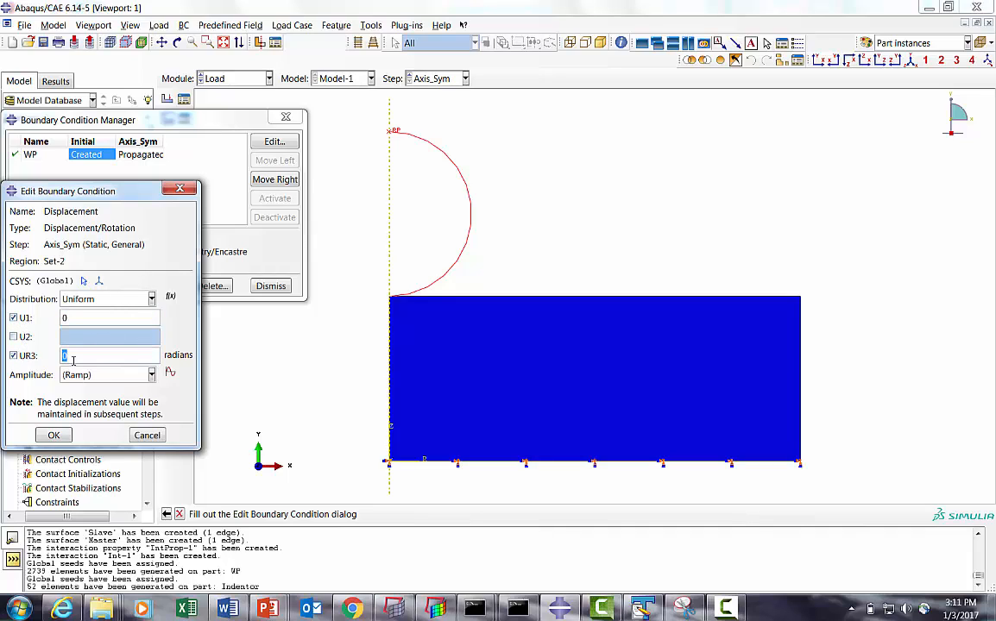
{"action": "left_click", "coordinate": [13, 336]}
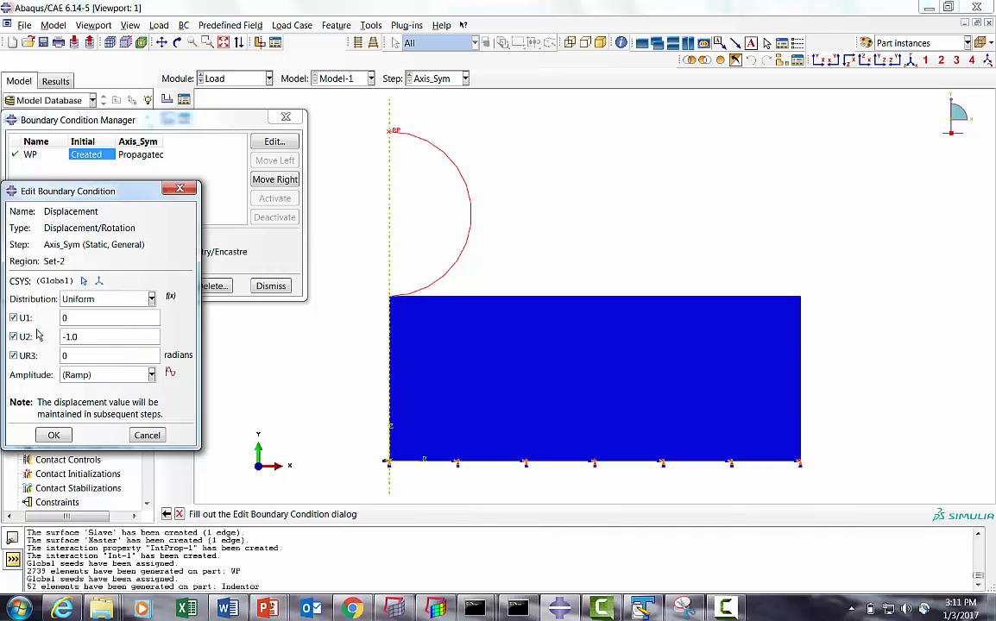
{"action": "left_click", "coordinate": [69, 432]}
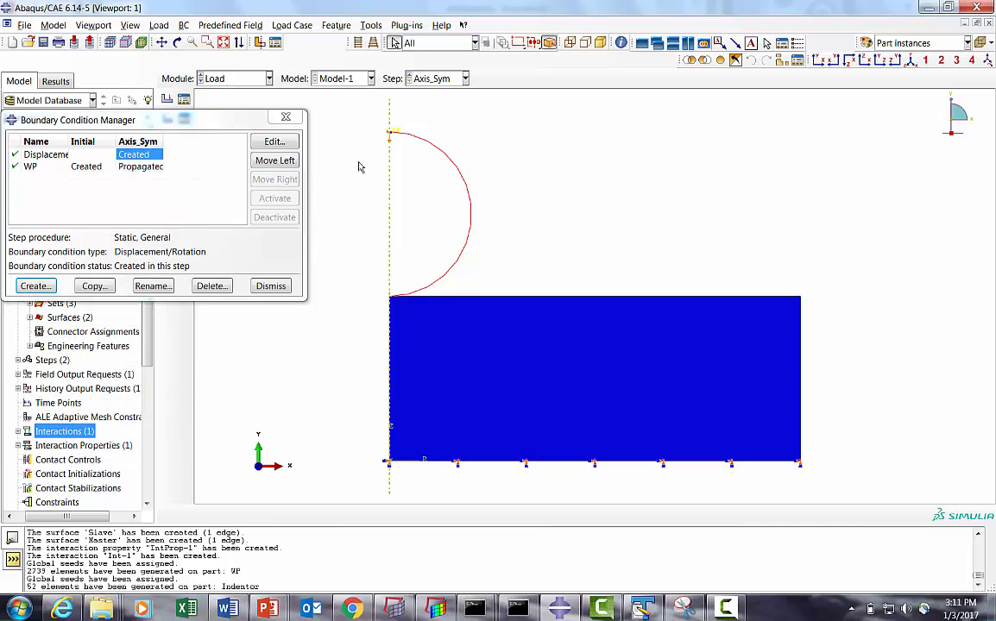
{"action": "left_click", "coordinate": [288, 295]}
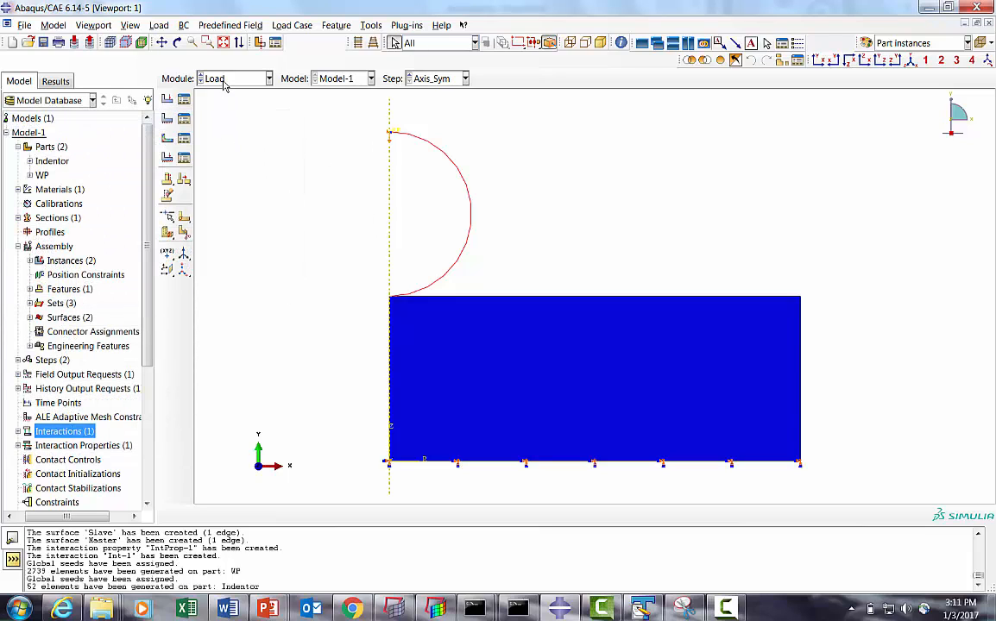
{"action": "left_click", "coordinate": [207, 78]}
{"action": "left_click", "coordinate": [226, 144]}
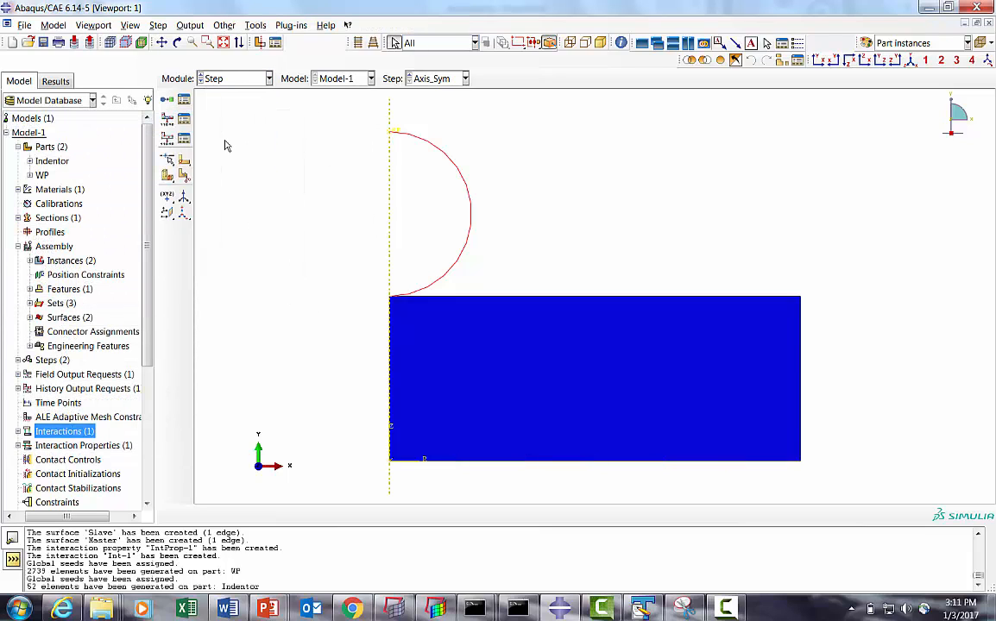
{"action": "left_click", "coordinate": [206, 79]}
{"action": "left_click", "coordinate": [288, 152]}
Save the model database as Axis_Sym in the Axis_Sym folder
{"action": "left_click", "coordinate": [24, 25]}
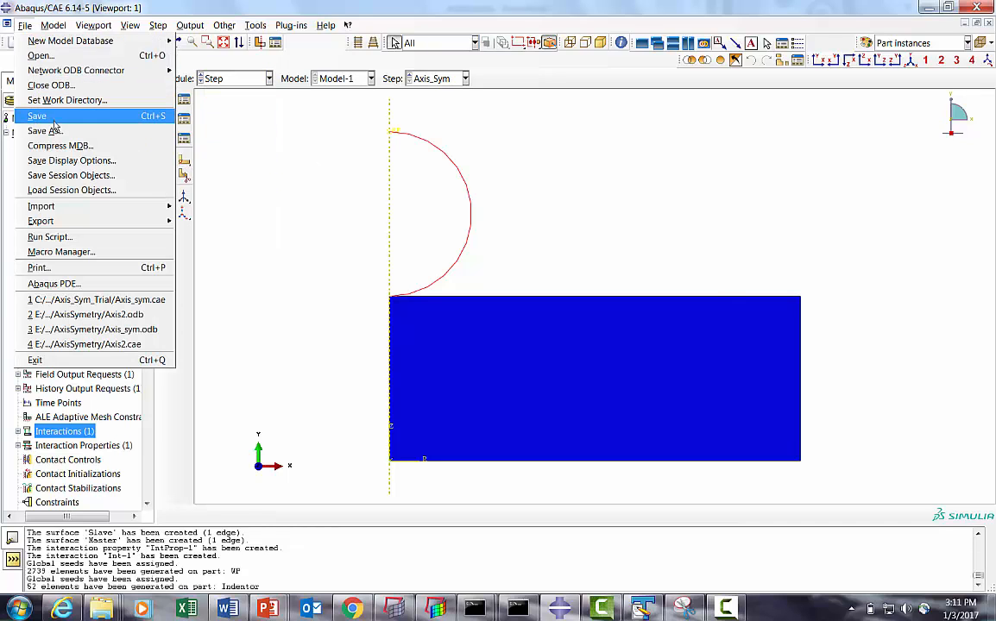
{"action": "left_click", "coordinate": [34, 115]}
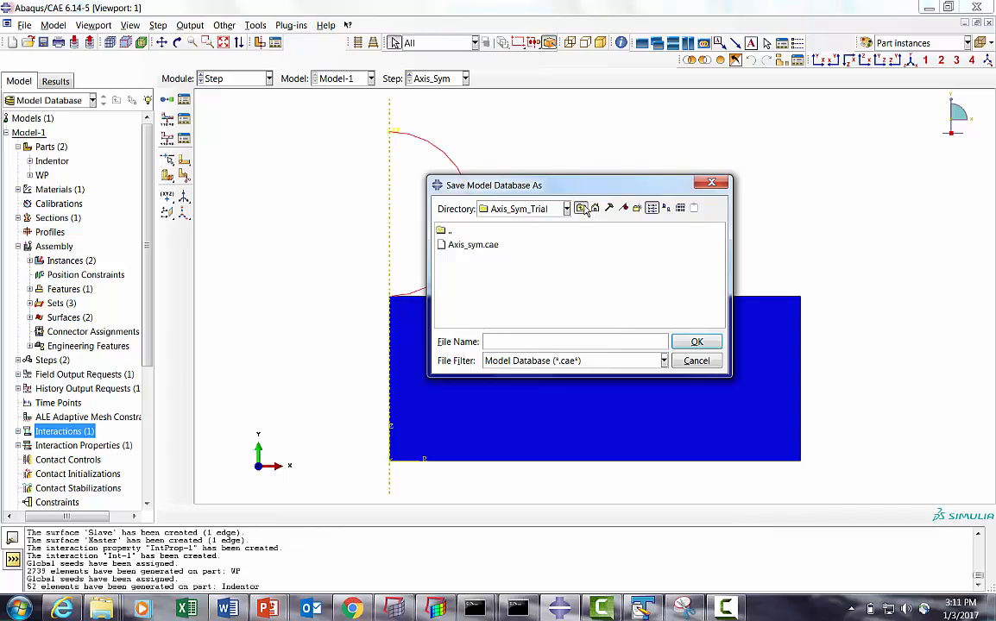
{"action": "double_click", "coordinate": [443, 231]}
{"action": "double_click", "coordinate": [466, 246]}
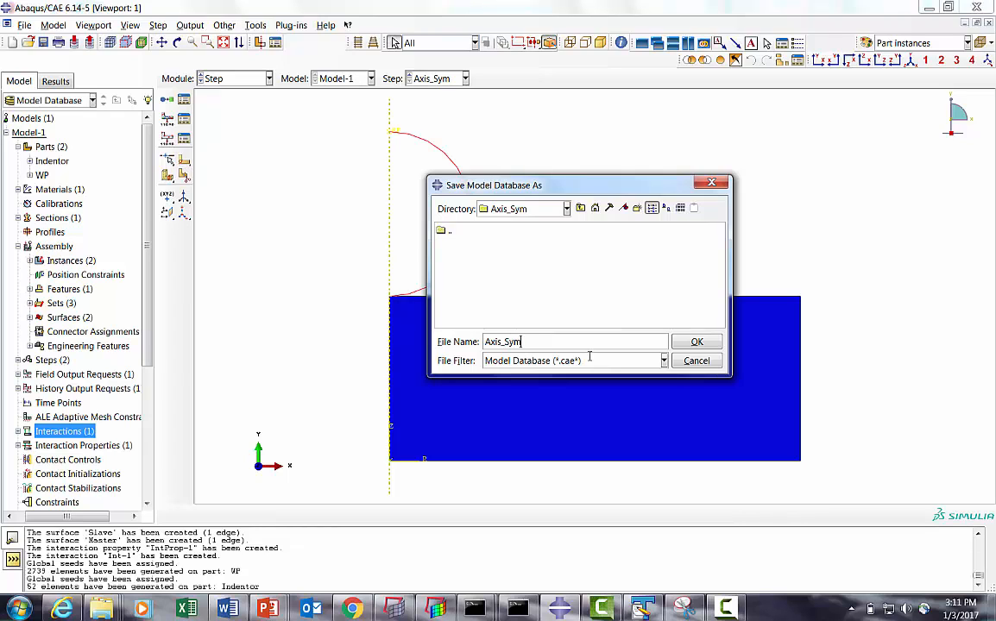
{"action": "left_click", "coordinate": [697, 341]}
Create a full analysis job named Axis_Sym from Model-1, keeping the default job settings
{"action": "left_click", "coordinate": [231, 79]}
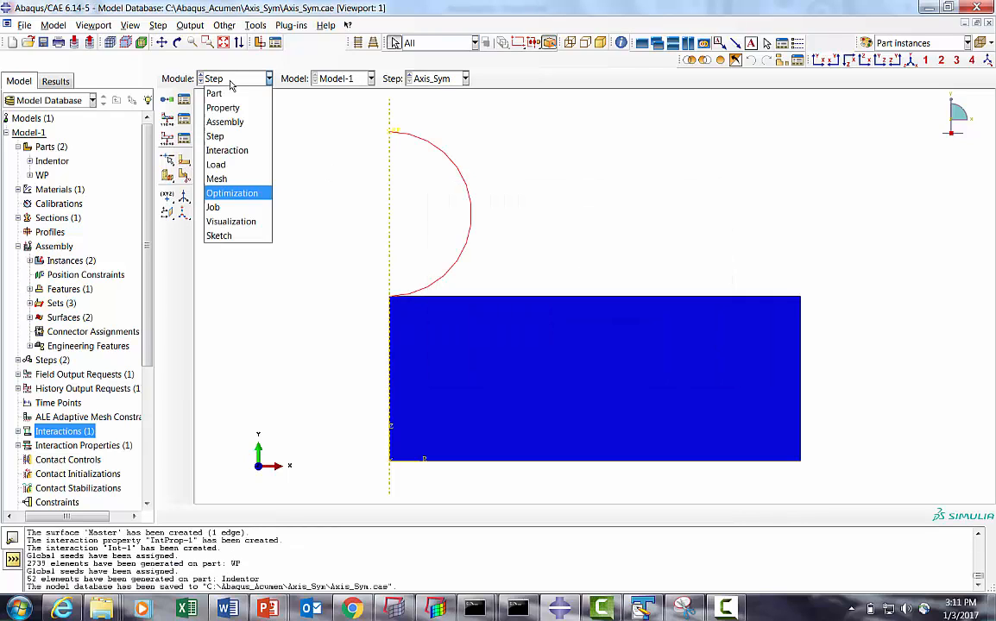
{"action": "left_click", "coordinate": [215, 207]}
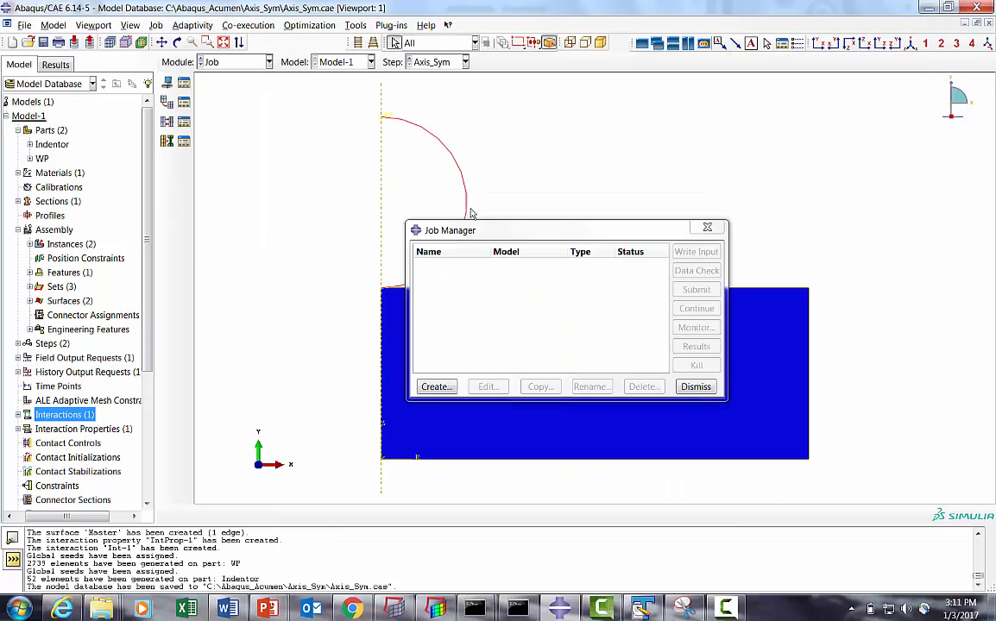
{"action": "left_click", "coordinate": [436, 387]}
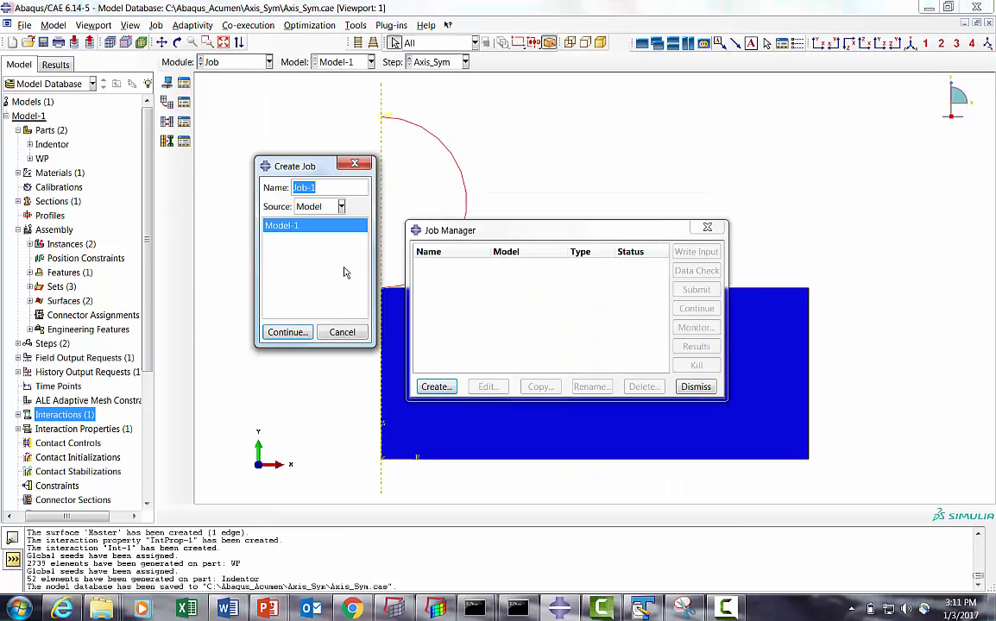
{"action": "type", "text": "Axis_Sym"}
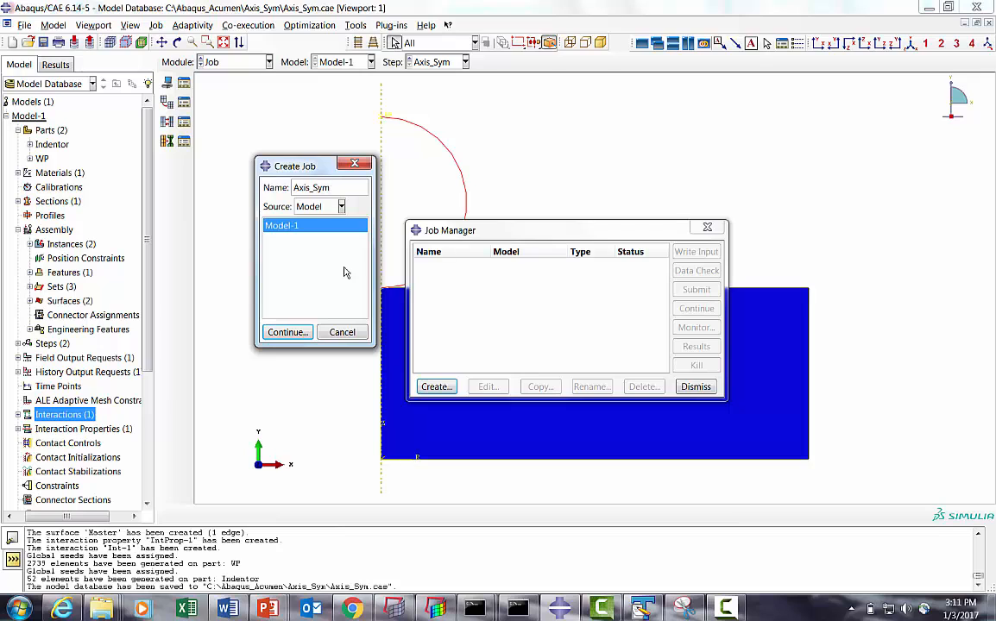
{"action": "left_click", "coordinate": [285, 333]}
{"action": "left_click", "coordinate": [81, 470]}
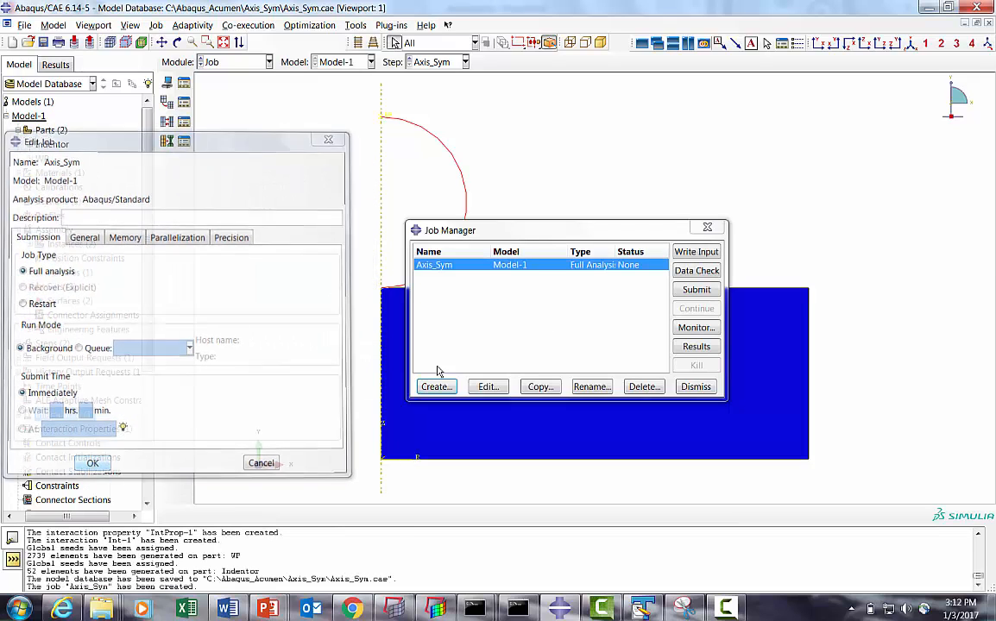
Write the input file for the Axis_Sym job and run its data check, overwriting the existing job files
{"action": "left_click", "coordinate": [684, 252]}
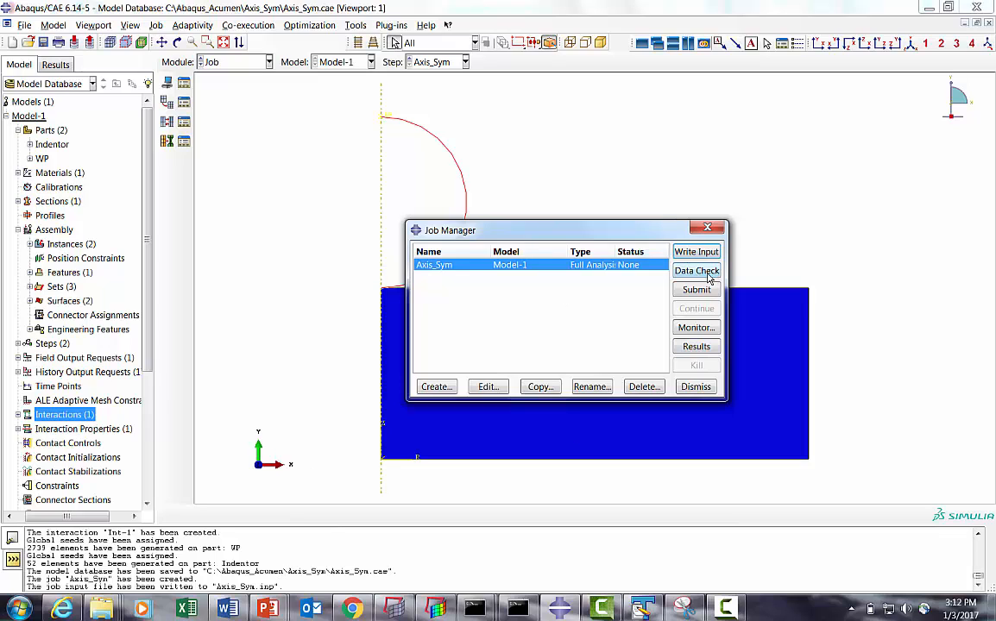
{"action": "left_click", "coordinate": [709, 273]}
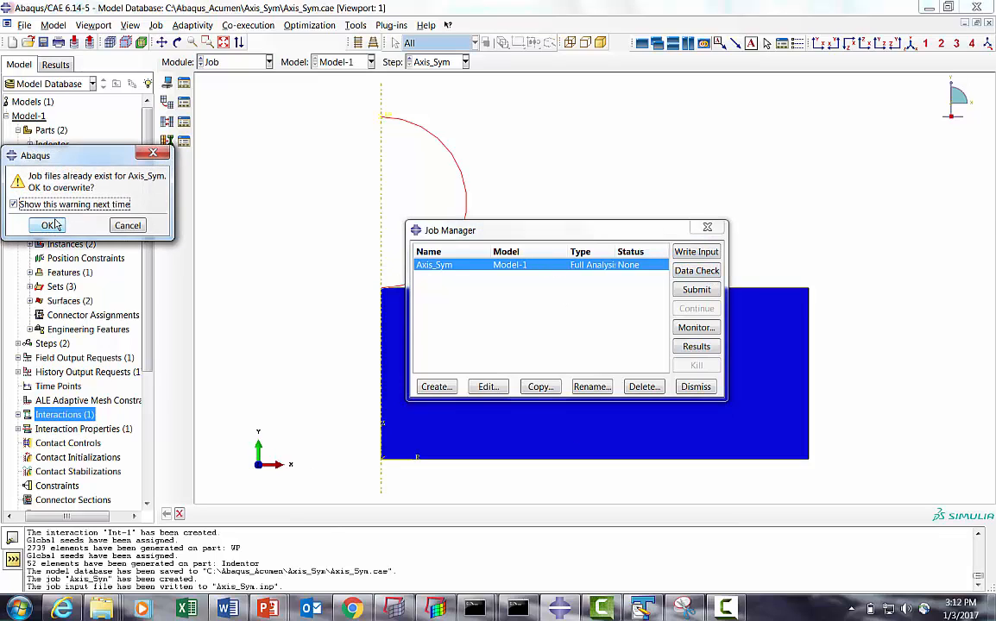
{"action": "left_click", "coordinate": [50, 226]}
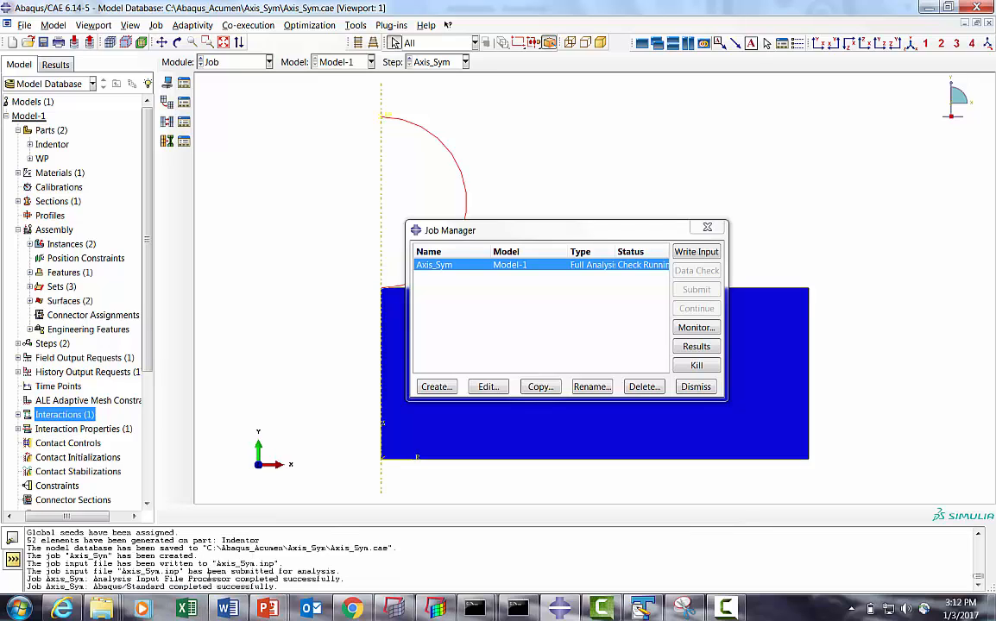
Switch to Windows Explorer and open the Axis_Sym folder inside Abaqus_Acumen
{"action": "mouse_move", "coordinate": [101, 608]}
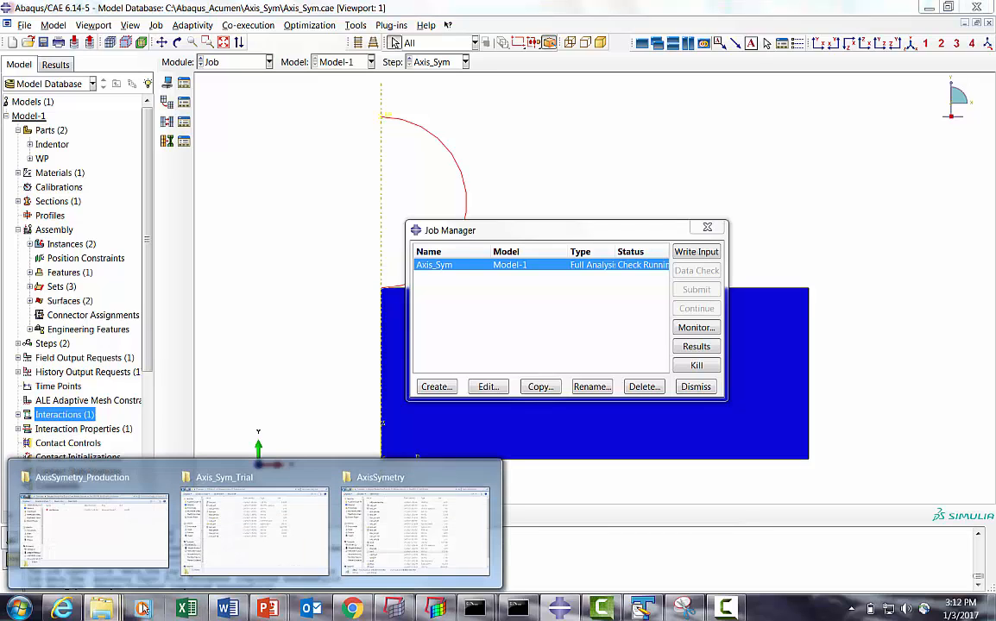
{"action": "mouse_move", "coordinate": [135, 550]}
{"action": "left_click", "coordinate": [238, 546]}
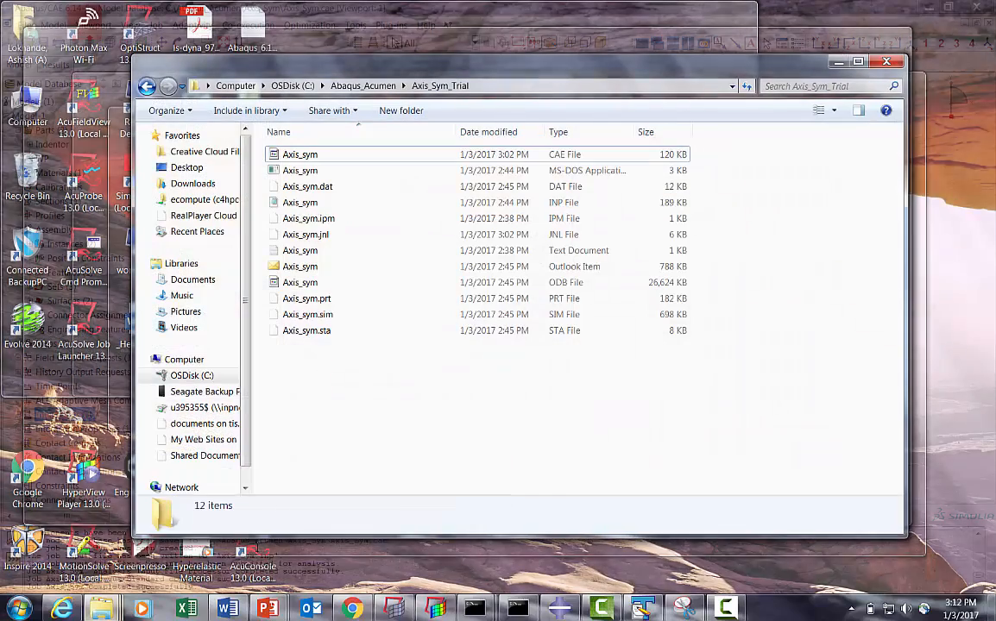
{"action": "left_click", "coordinate": [361, 86]}
{"action": "double_click", "coordinate": [306, 155]}
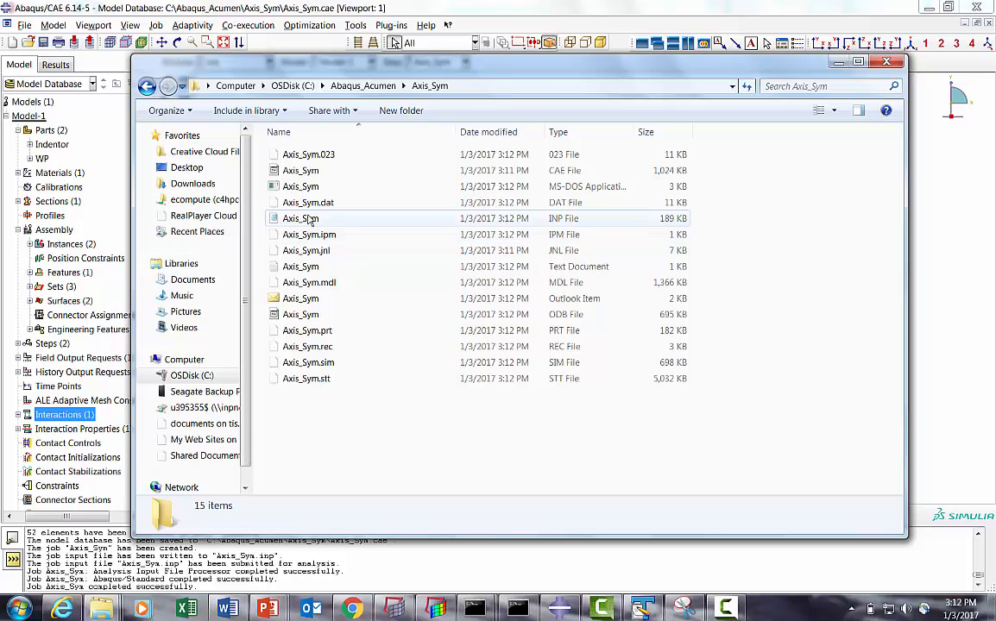
Open the Axis_Sym INP file in TextPad and go to the Indentor part's *Node line
{"action": "right_click", "coordinate": [309, 218]}
{"action": "mouse_move", "coordinate": [377, 392]}
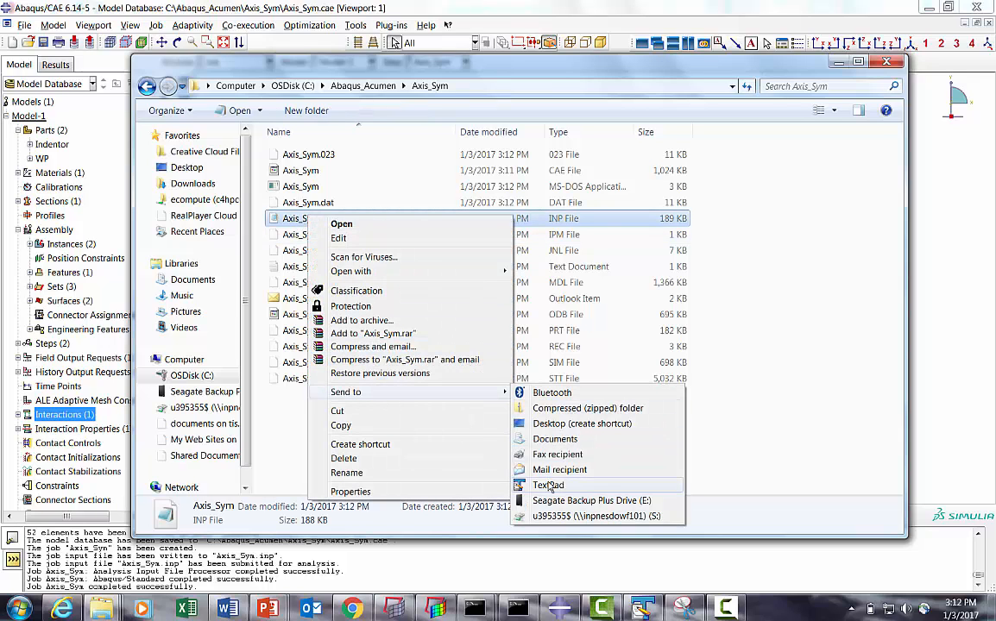
{"action": "left_click", "coordinate": [513, 437]}
{"action": "left_click", "coordinate": [128, 129]}
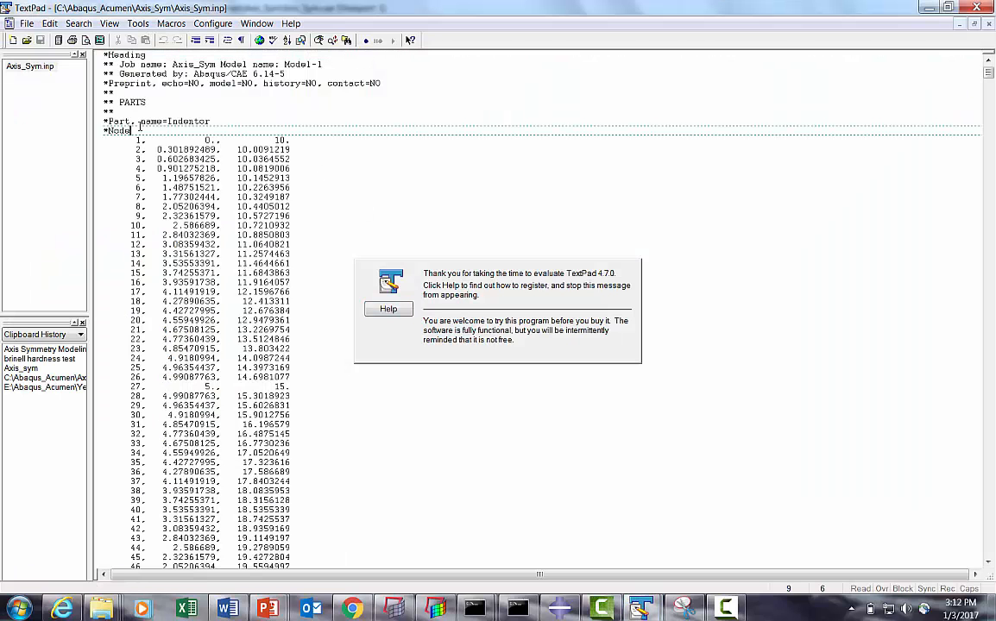
Search the input file for "*" and step through the Indentor part's keyword lines to the WP part's *Node line
{"action": "left_click", "coordinate": [79, 23]}
{"action": "left_click", "coordinate": [90, 42]}
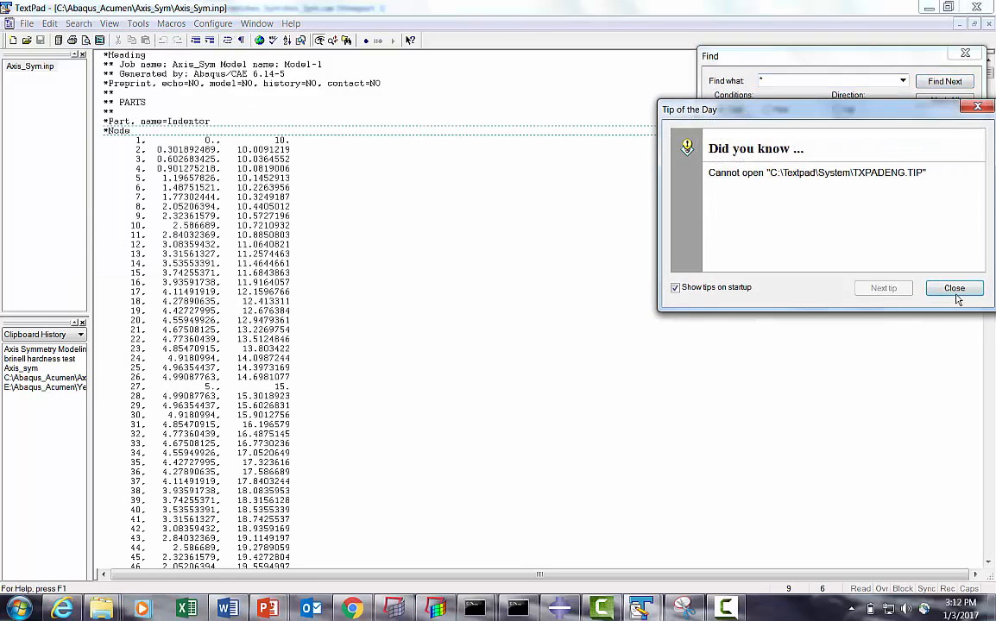
{"action": "left_click", "coordinate": [949, 287]}
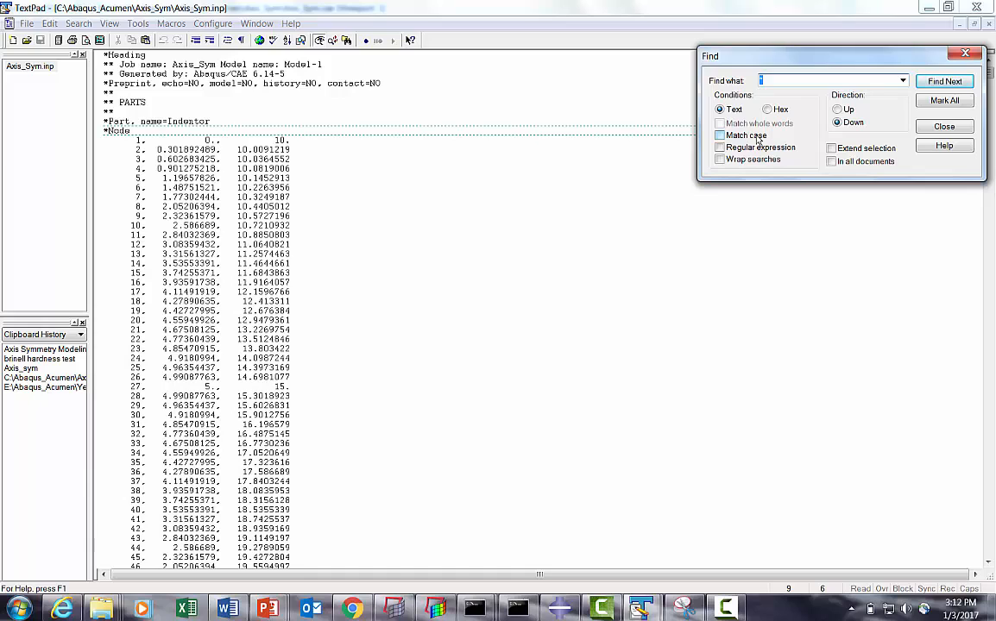
{"action": "type", "text": "*"}
{"action": "left_click", "coordinate": [950, 83]}
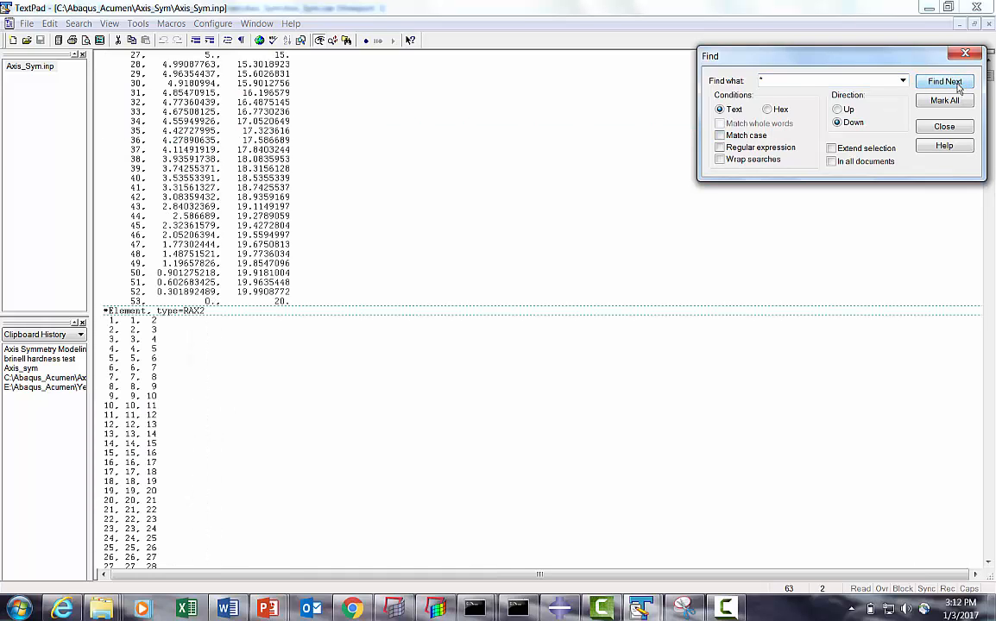
{"action": "left_click", "coordinate": [958, 88]}
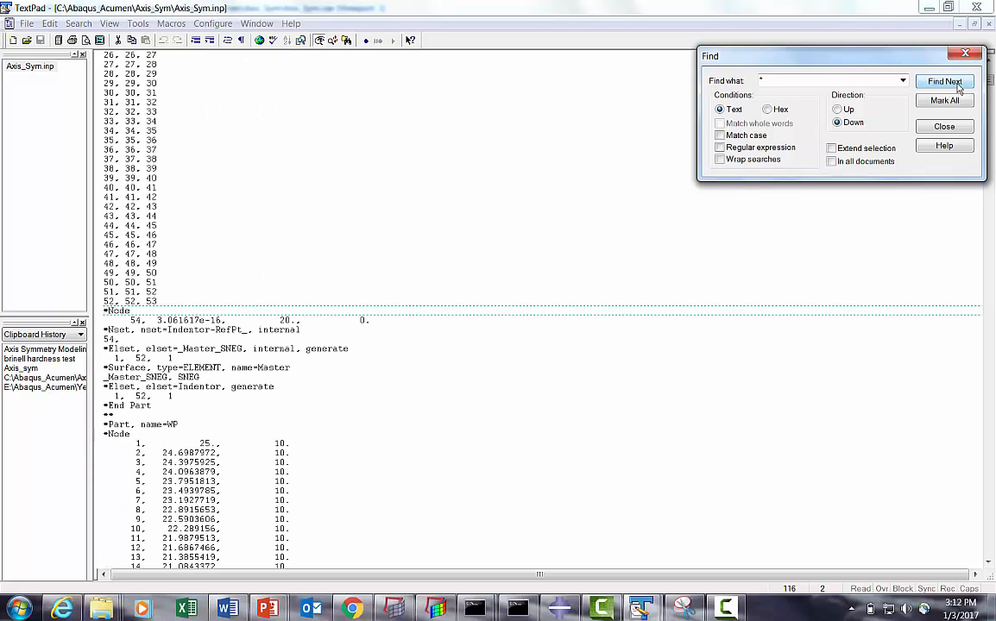
{"action": "left_click", "coordinate": [958, 88]}
{"action": "left_click", "coordinate": [957, 88]}
{"action": "left_click", "coordinate": [958, 88]}
{"action": "left_click", "coordinate": [958, 88]}
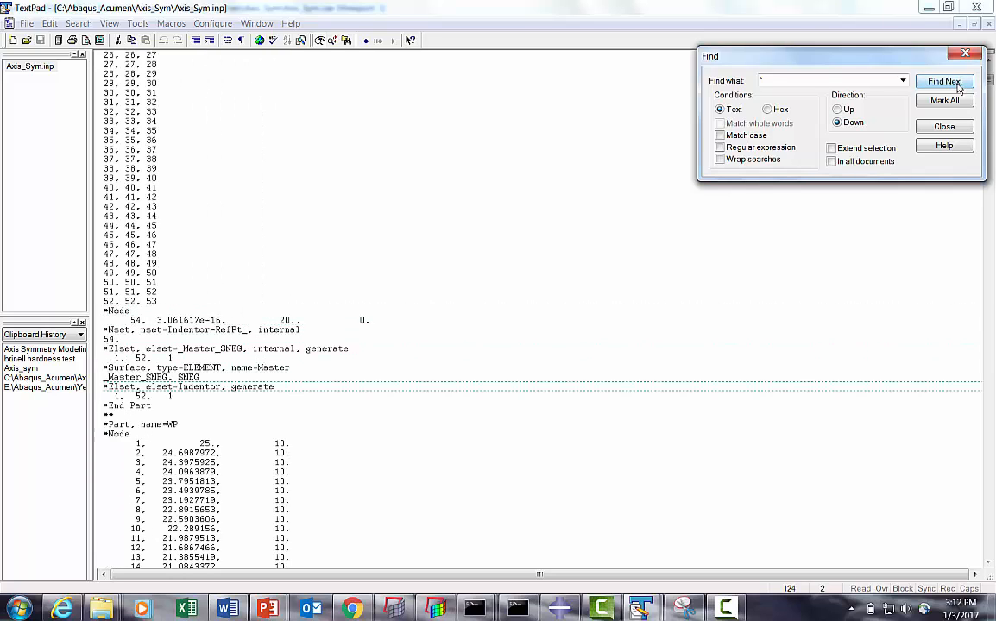
{"action": "left_click", "coordinate": [958, 88]}
{"action": "left_click", "coordinate": [958, 88]}
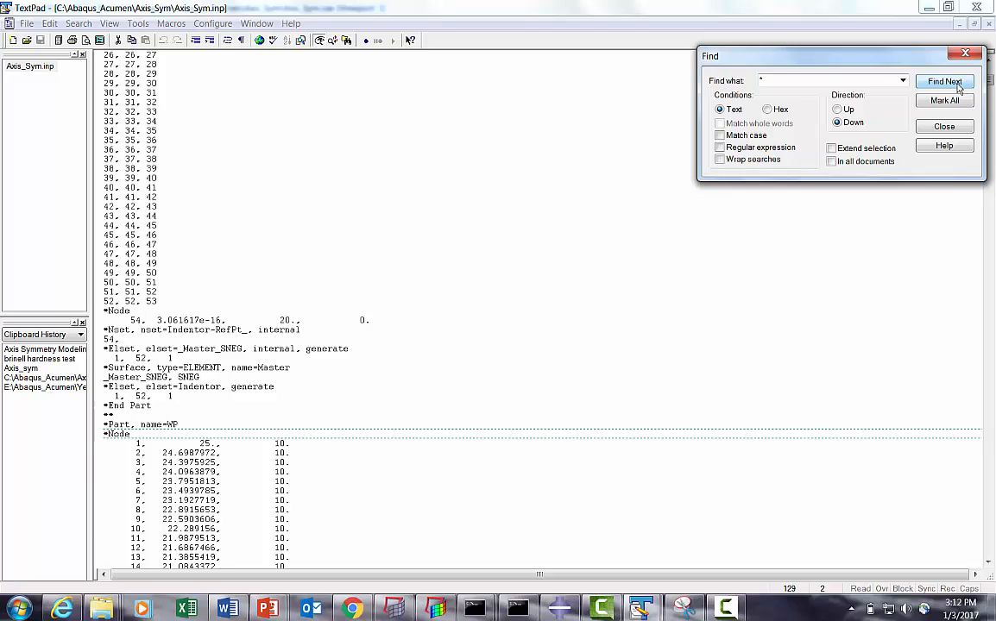
Continue the "*" search through the WP part's element, set, surface and section keywords up to the ASSEMBLY heading
{"action": "left_click", "coordinate": [958, 88]}
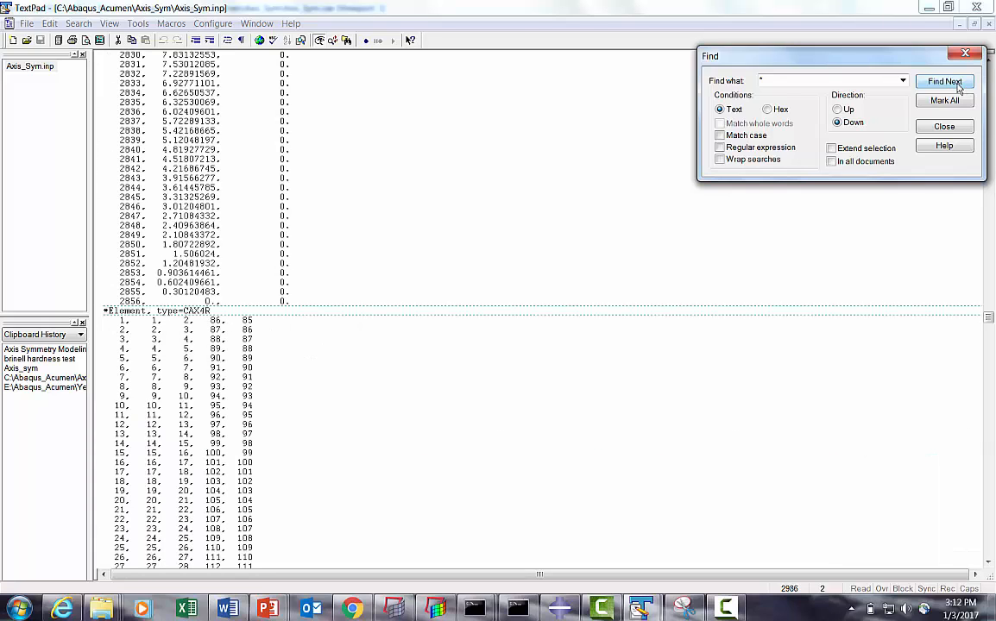
{"action": "left_click", "coordinate": [945, 81]}
{"action": "left_click", "coordinate": [945, 81]}
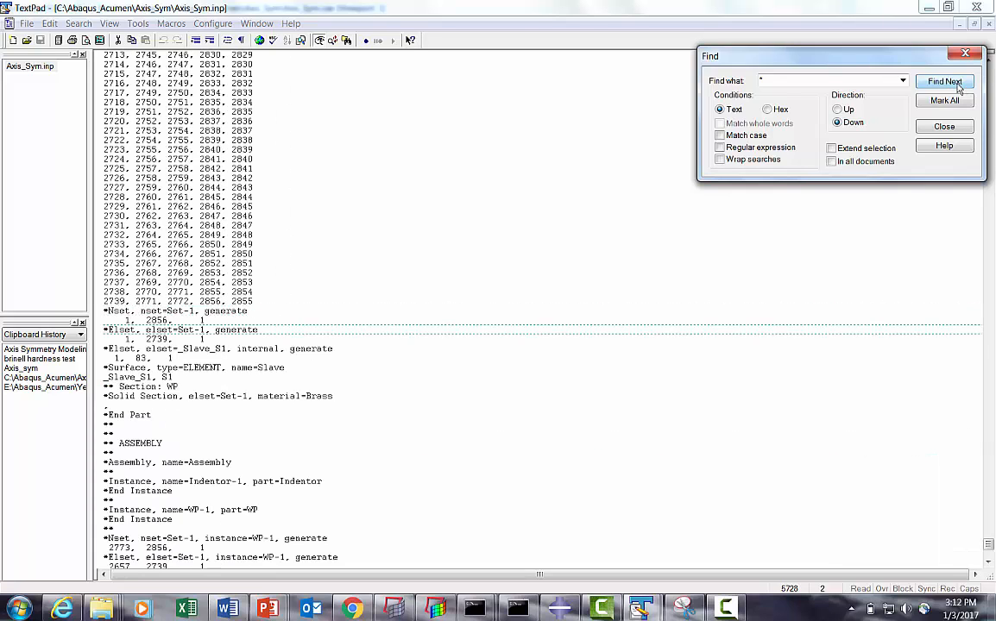
{"action": "left_click", "coordinate": [945, 81]}
{"action": "left_click", "coordinate": [945, 81]}
{"action": "left_click", "coordinate": [957, 87]}
{"action": "left_click", "coordinate": [957, 87]}
{"action": "left_click", "coordinate": [957, 88]}
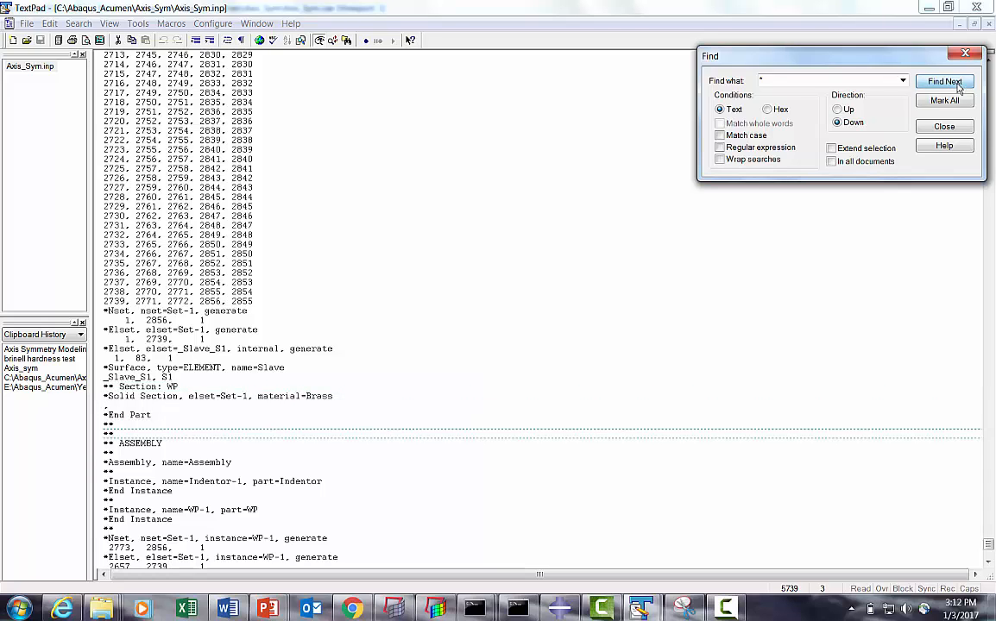
Step through the assembly's instance, set and rigid body keyword lines to just past *End Assembly
{"action": "left_click", "coordinate": [957, 87]}
{"action": "left_click", "coordinate": [957, 87]}
{"action": "left_click", "coordinate": [957, 87]}
{"action": "left_click", "coordinate": [957, 87]}
{"action": "left_click", "coordinate": [957, 87]}
{"action": "left_click", "coordinate": [957, 88]}
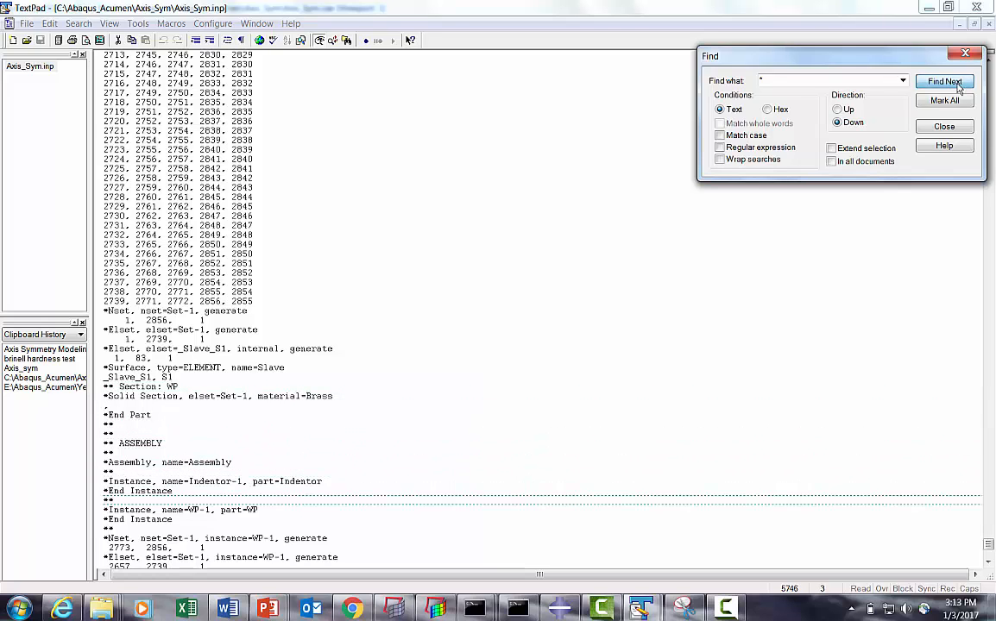
{"action": "left_click", "coordinate": [957, 87]}
{"action": "left_click", "coordinate": [957, 87]}
{"action": "left_click", "coordinate": [957, 87]}
{"action": "left_click", "coordinate": [957, 87]}
{"action": "left_click", "coordinate": [957, 87]}
{"action": "left_click", "coordinate": [957, 87]}
{"action": "left_click", "coordinate": [957, 87]}
{"action": "left_click", "coordinate": [957, 87]}
{"action": "left_click", "coordinate": [957, 87]}
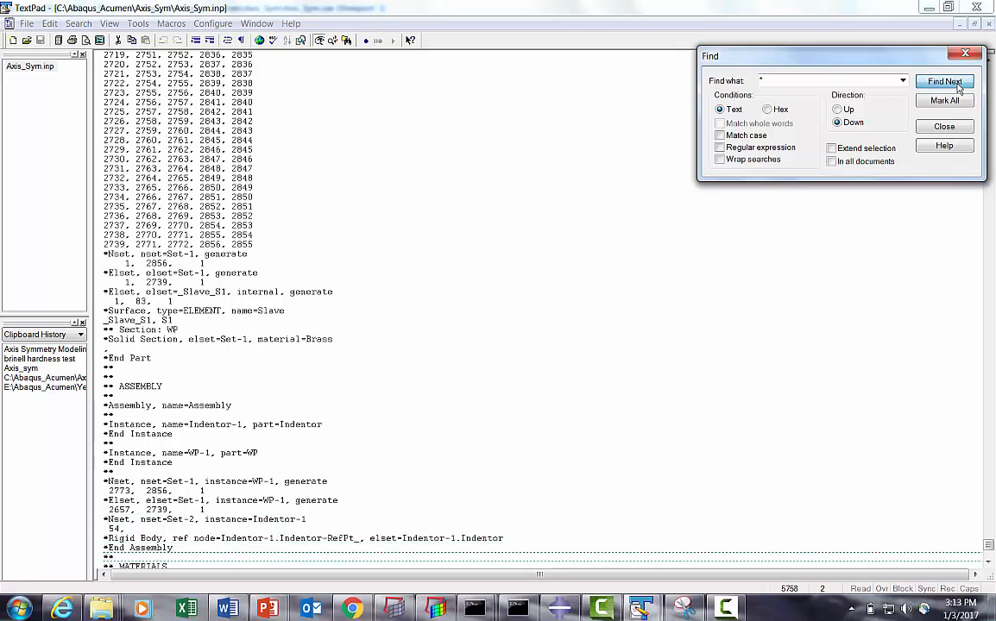
Continue the search into the MATERIALS section and examine the Brass elastic and plastic data
{"action": "left_click", "coordinate": [957, 88]}
{"action": "left_click", "coordinate": [957, 87]}
{"action": "left_click", "coordinate": [957, 87]}
{"action": "left_click", "coordinate": [957, 87]}
{"action": "left_click", "coordinate": [957, 87]}
{"action": "left_click", "coordinate": [957, 87]}
{"action": "left_click", "coordinate": [957, 87]}
{"action": "left_click", "coordinate": [957, 87]}
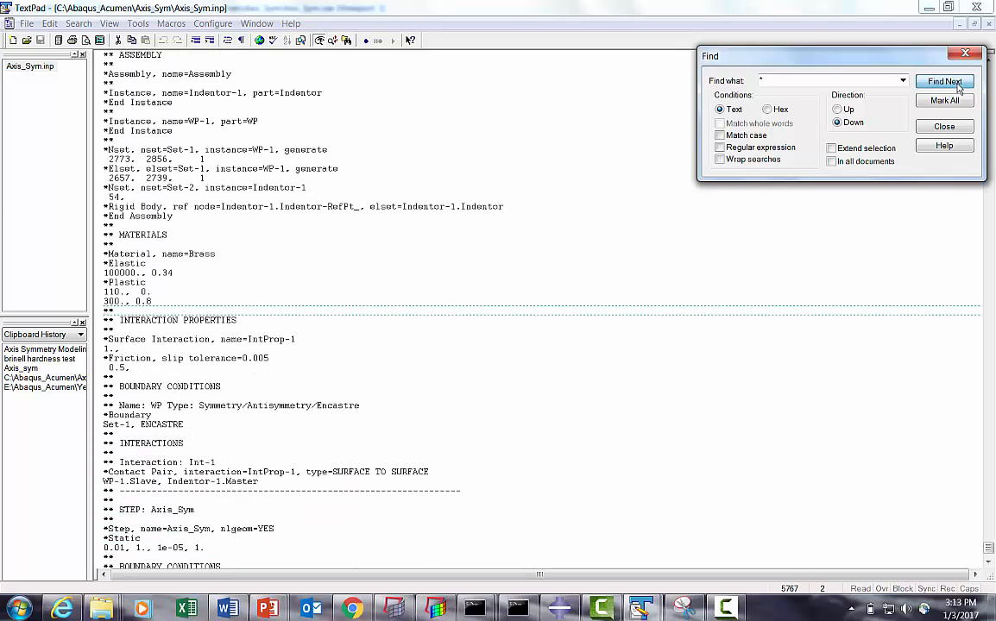
{"action": "left_click", "coordinate": [957, 87]}
{"action": "left_click", "coordinate": [192, 276]}
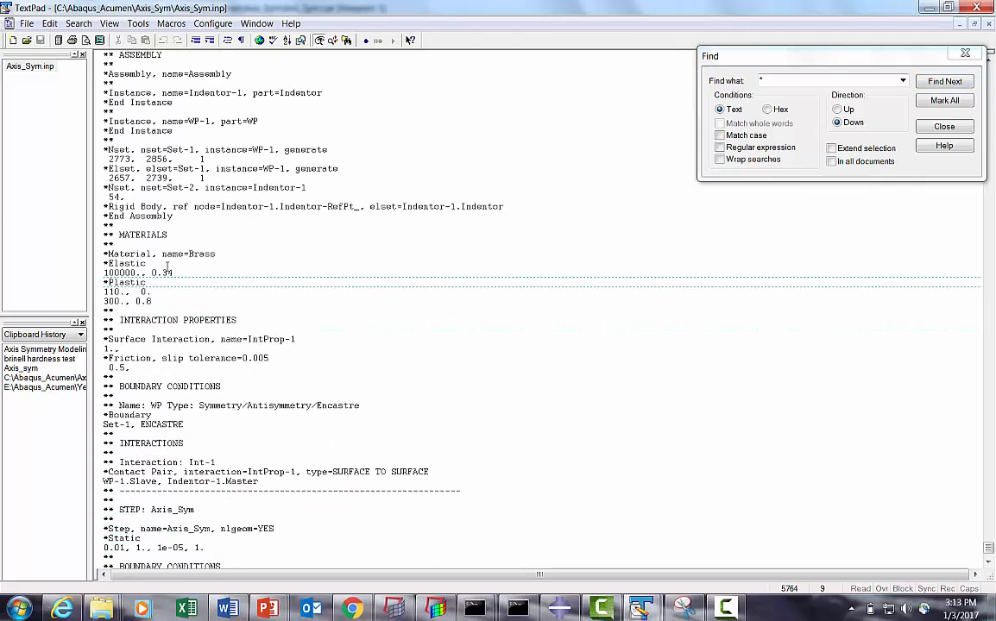
Examine the IntProp-1 surface interaction and friction lines and the Int-1 contact pair definition by highlighting them
{"action": "left_click_drag", "start_coordinate": [104, 377], "coordinate": [100, 335]}
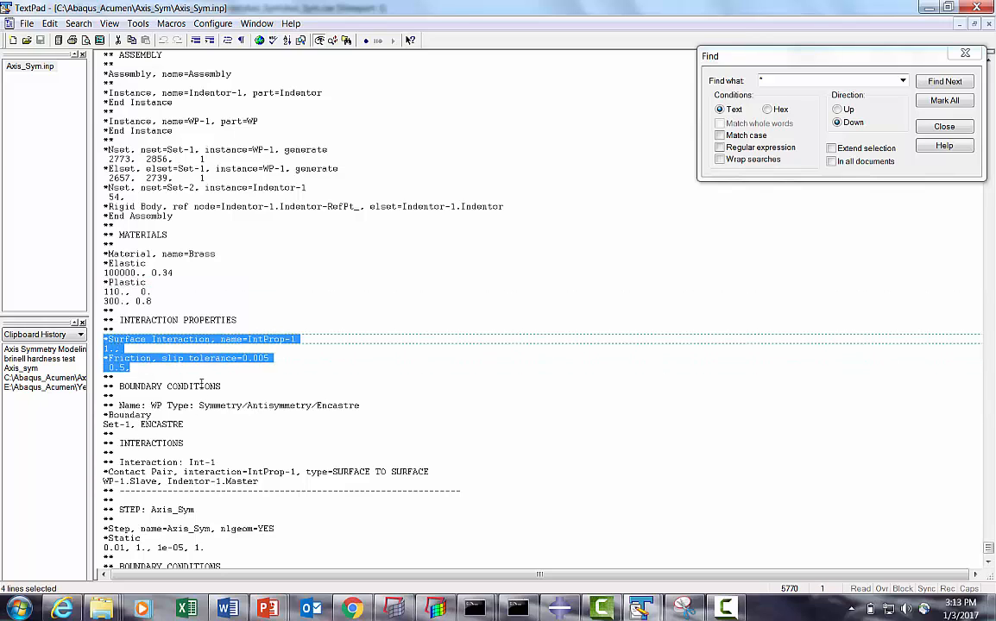
{"action": "scroll", "coordinate": [201, 382], "scroll_direction": "down", "scroll_amount": 1}
{"action": "left_click_drag", "start_coordinate": [259, 453], "coordinate": [95, 421]}
{"action": "scroll", "coordinate": [211, 402], "scroll_direction": "down", "scroll_amount": 2}
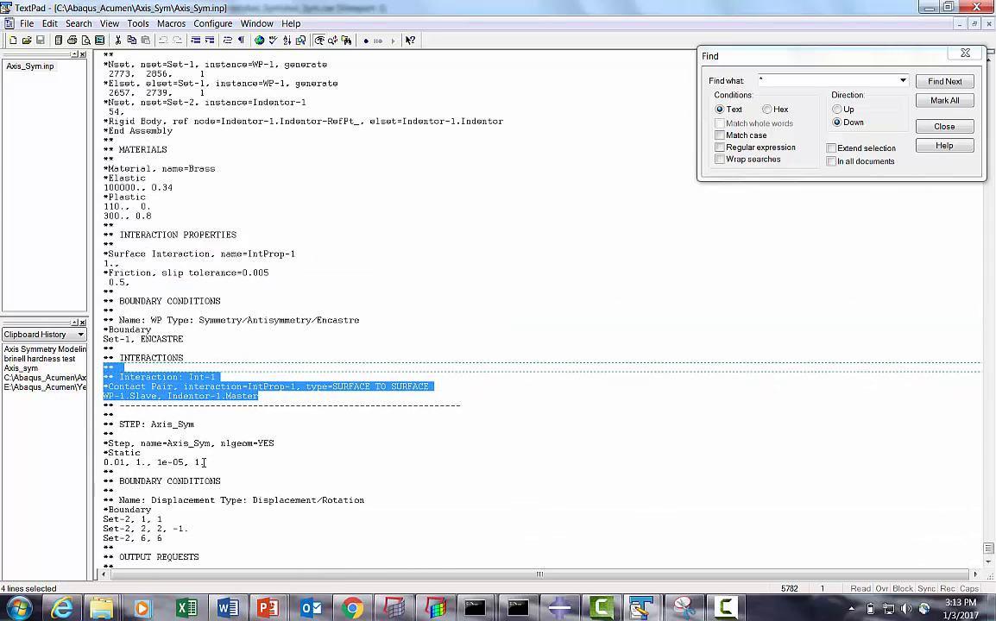
Examine the Axis_Sym static step, the Set-2 displacement boundary lines and the output requests through to *End Step
{"action": "left_click_drag", "start_coordinate": [204, 463], "coordinate": [103, 443]}
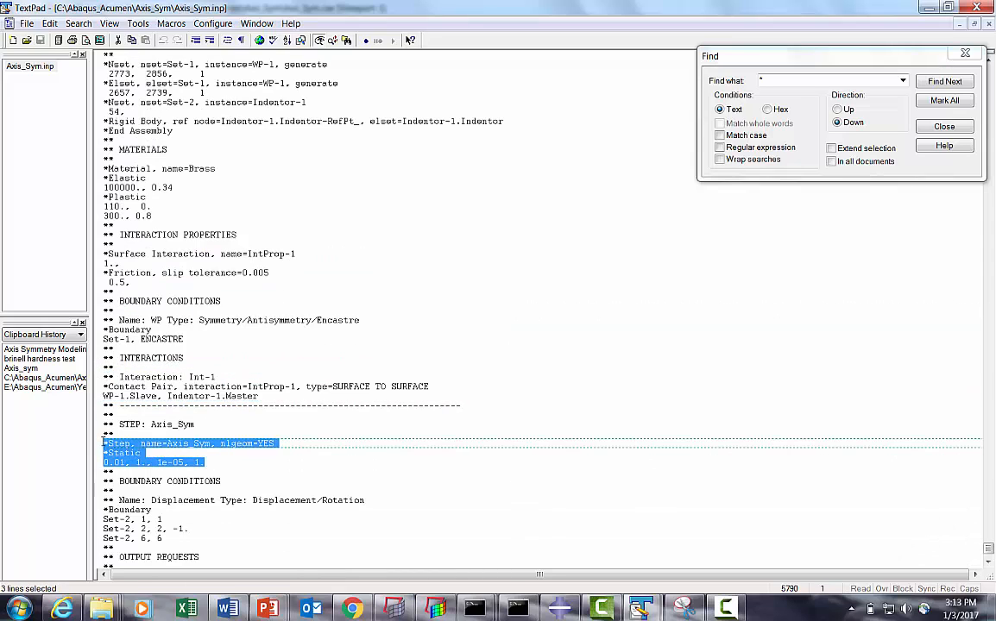
{"action": "left_click", "coordinate": [119, 464]}
{"action": "scroll", "coordinate": [185, 455], "scroll_direction": "down", "scroll_amount": 2}
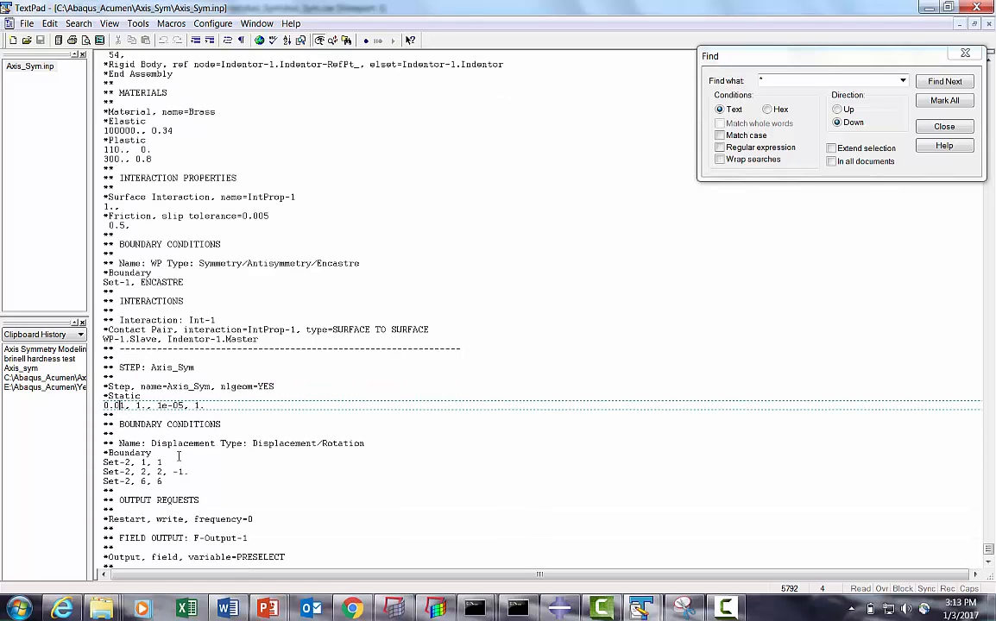
{"action": "left_click_drag", "start_coordinate": [177, 482], "coordinate": [91, 464]}
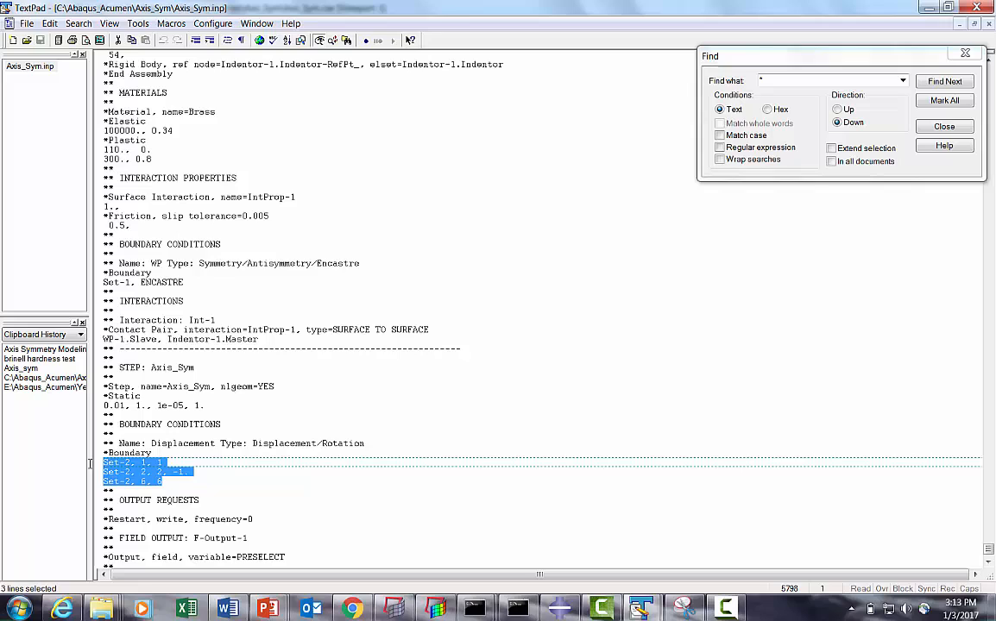
{"action": "left_click", "coordinate": [229, 474]}
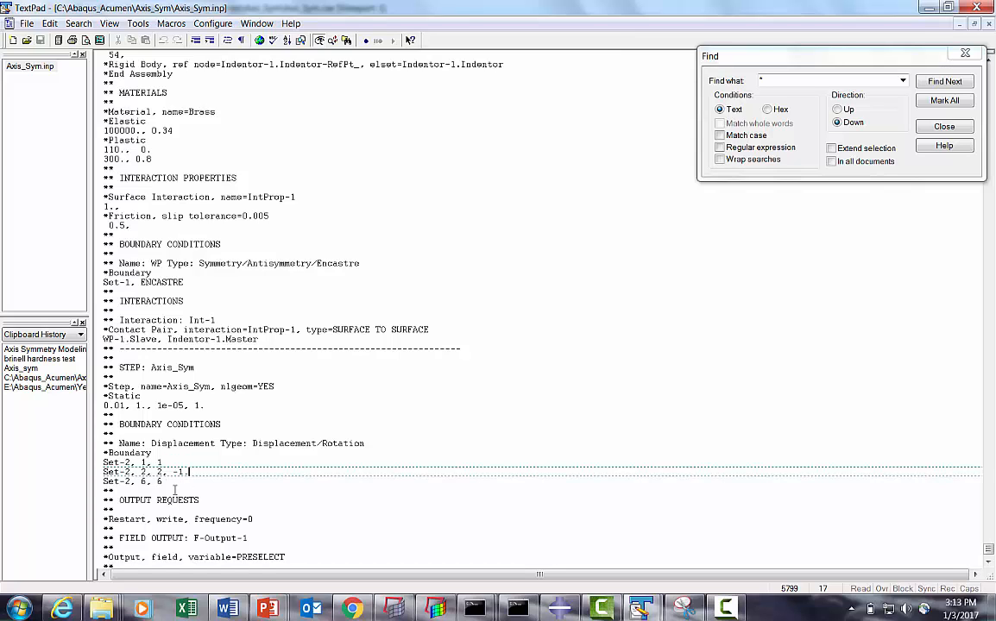
{"action": "scroll", "coordinate": [168, 471], "scroll_direction": "down", "scroll_amount": 5}
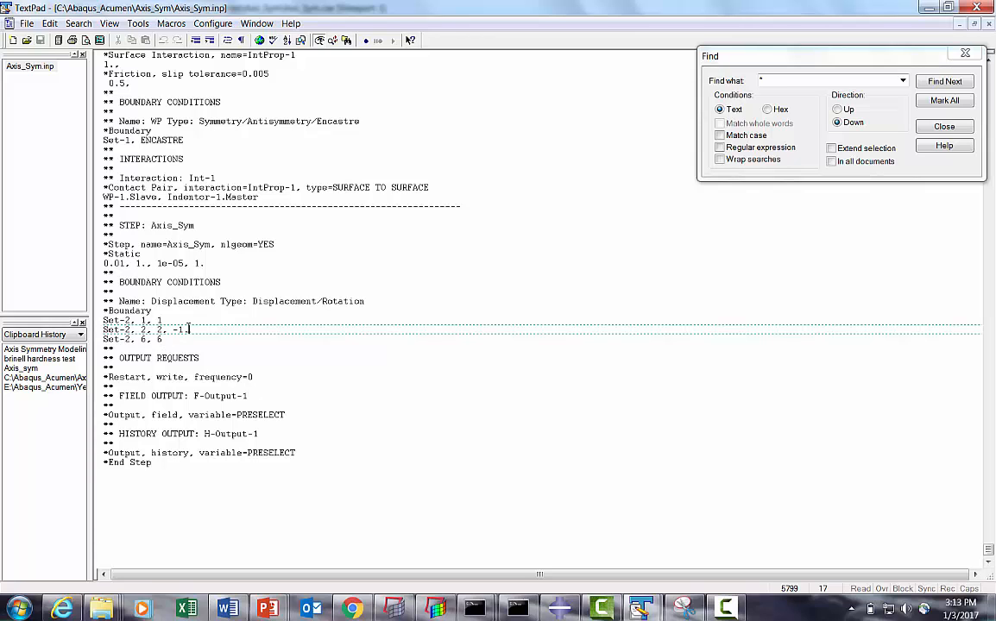
Close the search, put TextPad away and copy the Axis_Sym folder's full path in Windows Explorer
{"action": "left_click", "coordinate": [932, 129]}
{"action": "left_click", "coordinate": [929, 7]}
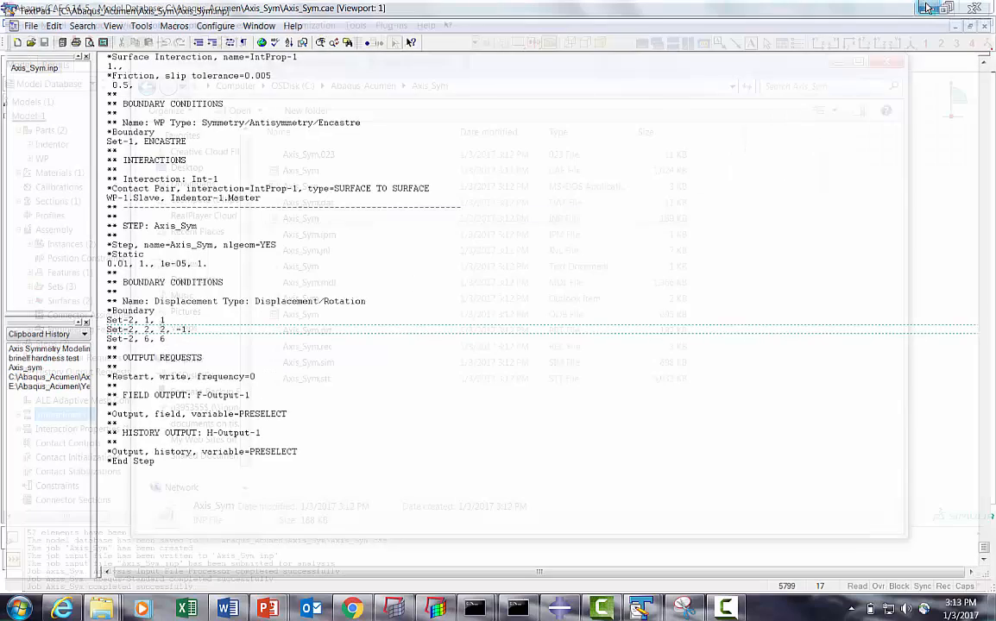
{"action": "left_click", "coordinate": [483, 85]}
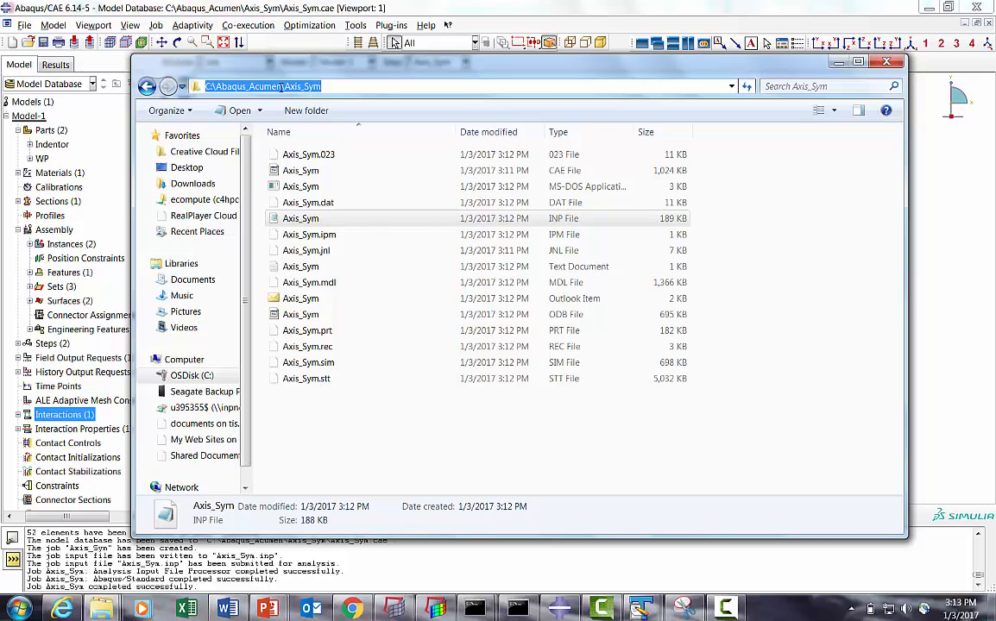
{"action": "right_click", "coordinate": [281, 88]}
{"action": "left_click", "coordinate": [311, 129]}
{"action": "left_click", "coordinate": [401, 431]}
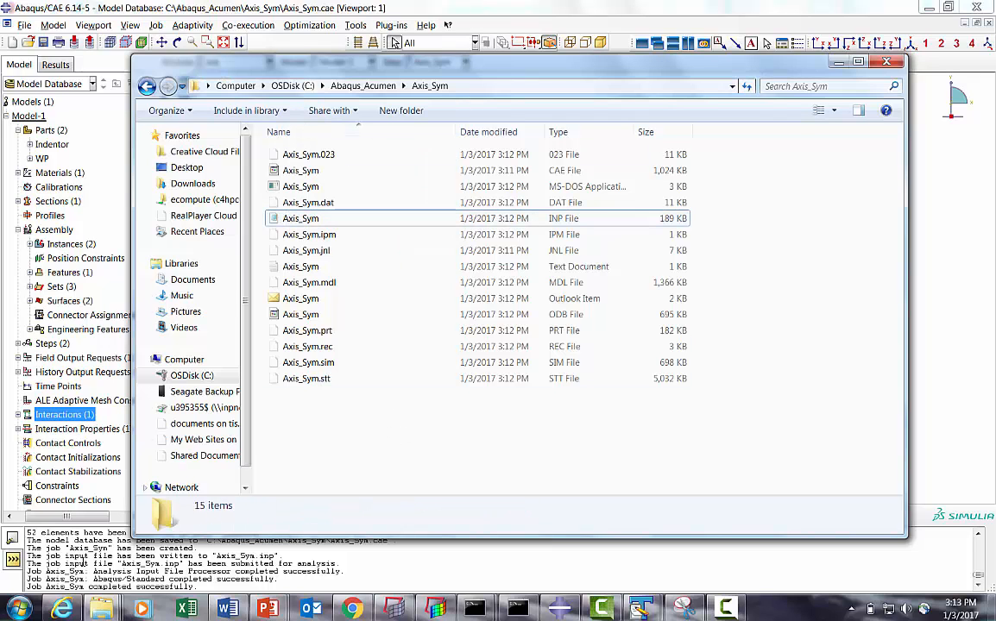
Open a new Abaqus Command window and move it over the Abaqus/CAE viewport
{"action": "left_click", "coordinate": [22, 609]}
{"action": "left_click", "coordinate": [62, 288]}
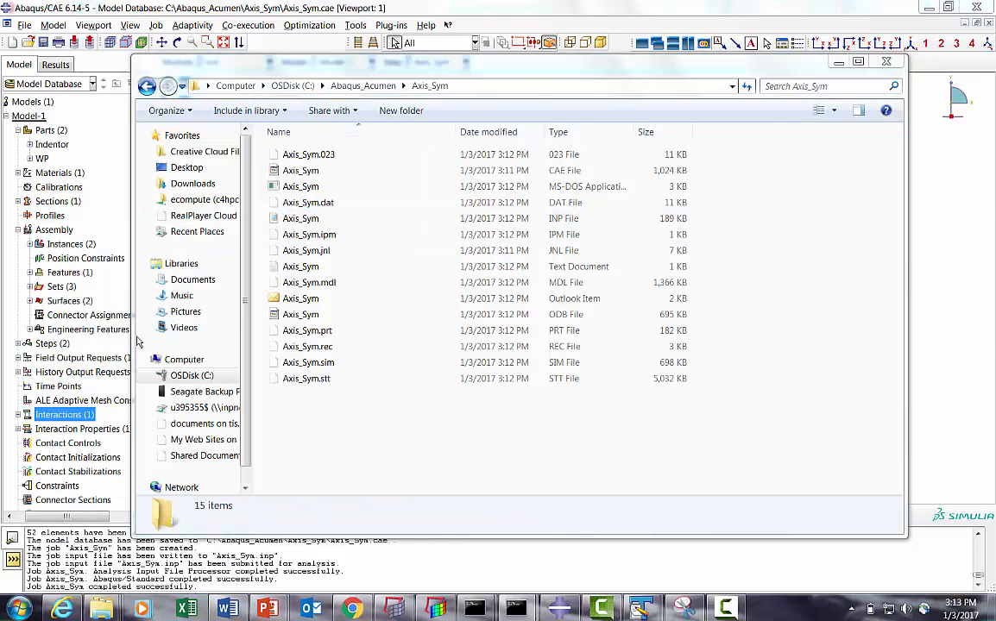
{"action": "left_click_drag", "start_coordinate": [270, 51], "coordinate": [538, 217]}
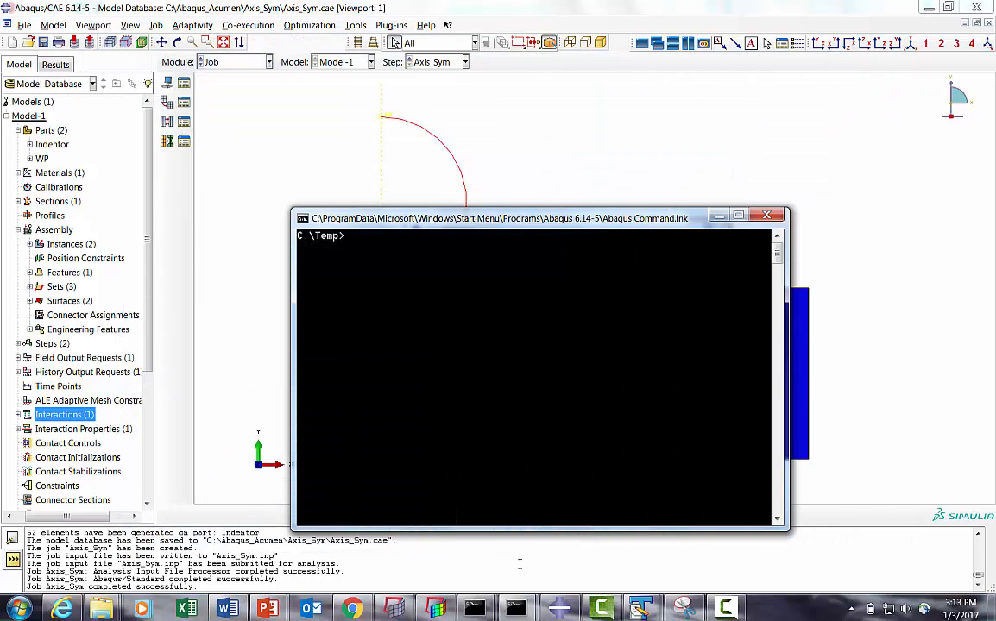
{"action": "left_click", "coordinate": [249, 217]}
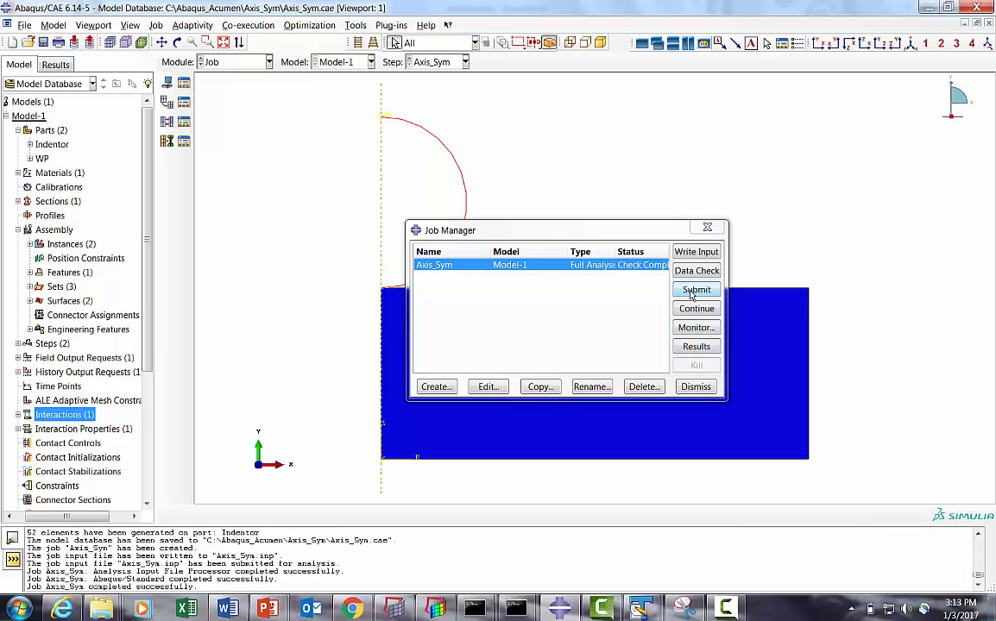
Look through the open console windows and bring the new Abaqus Command window at C:\Temp to the front
{"action": "mouse_move", "coordinate": [517, 611]}
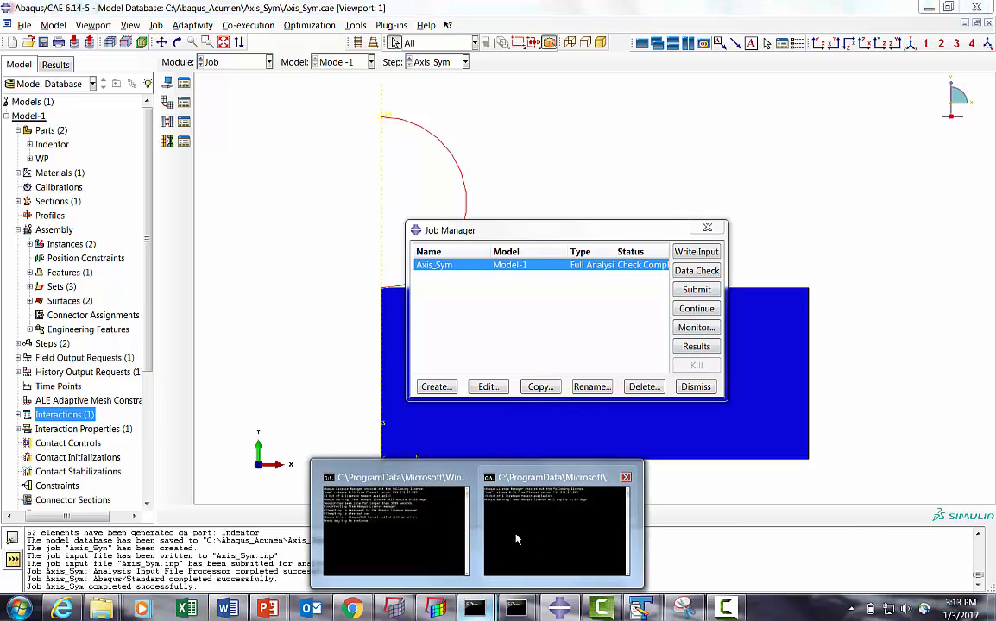
{"action": "mouse_move", "coordinate": [460, 549]}
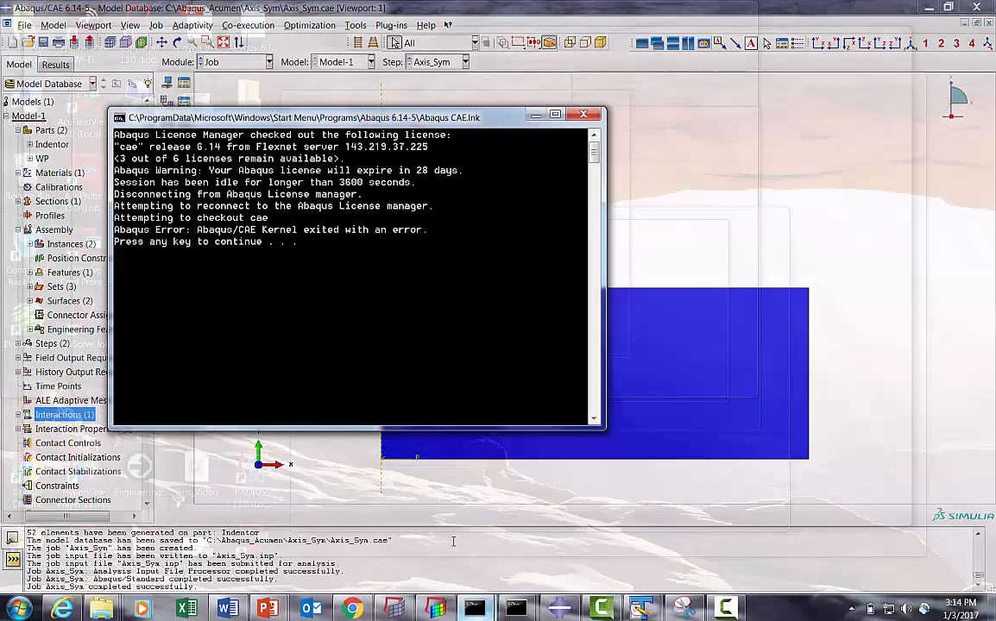
{"action": "left_click", "coordinate": [460, 549]}
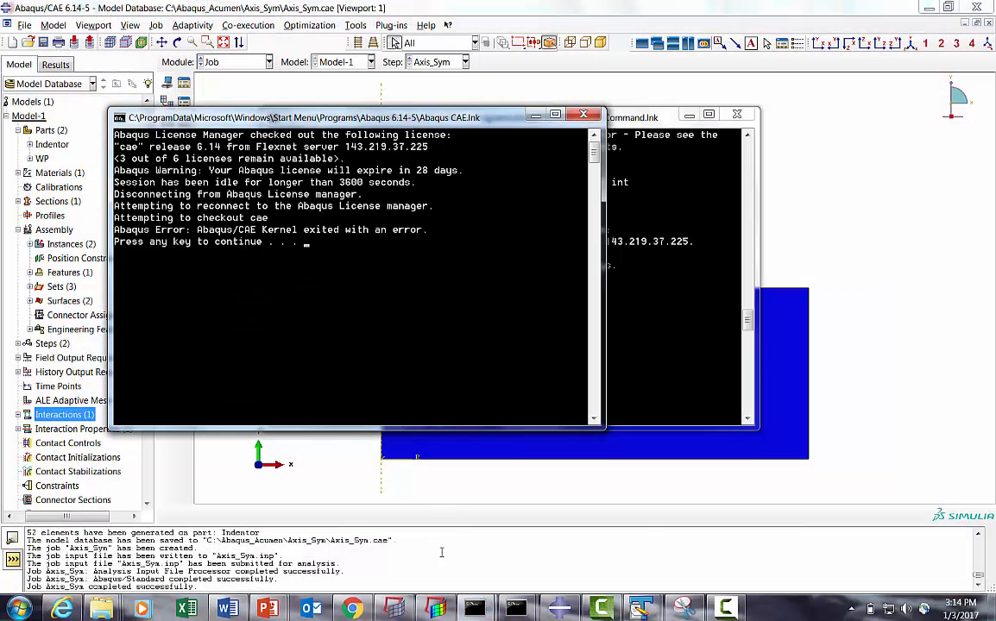
{"action": "mouse_move", "coordinate": [515, 610]}
{"action": "left_click", "coordinate": [549, 549]}
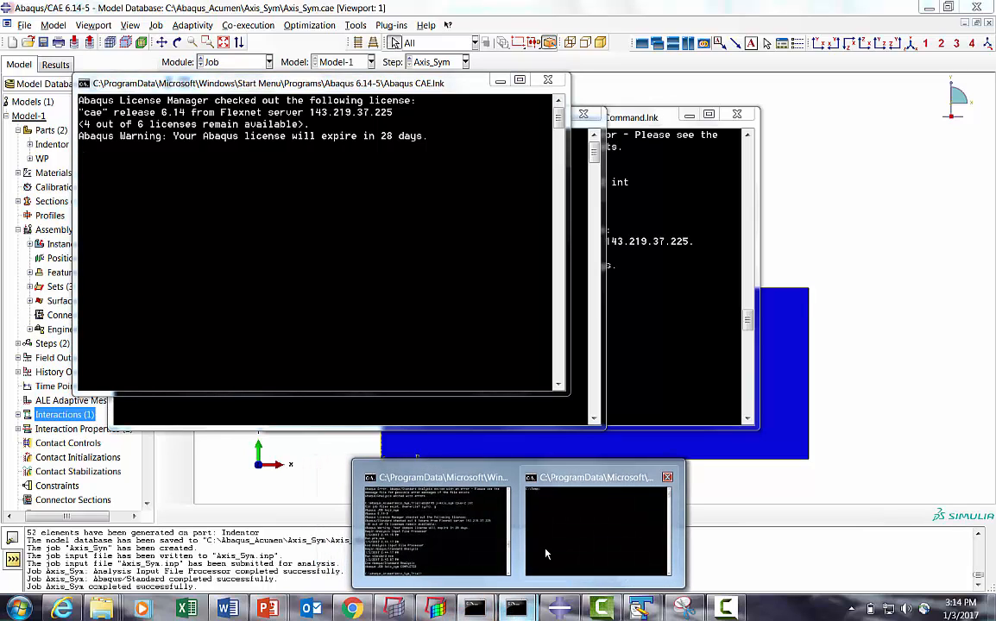
{"action": "left_click", "coordinate": [491, 496]}
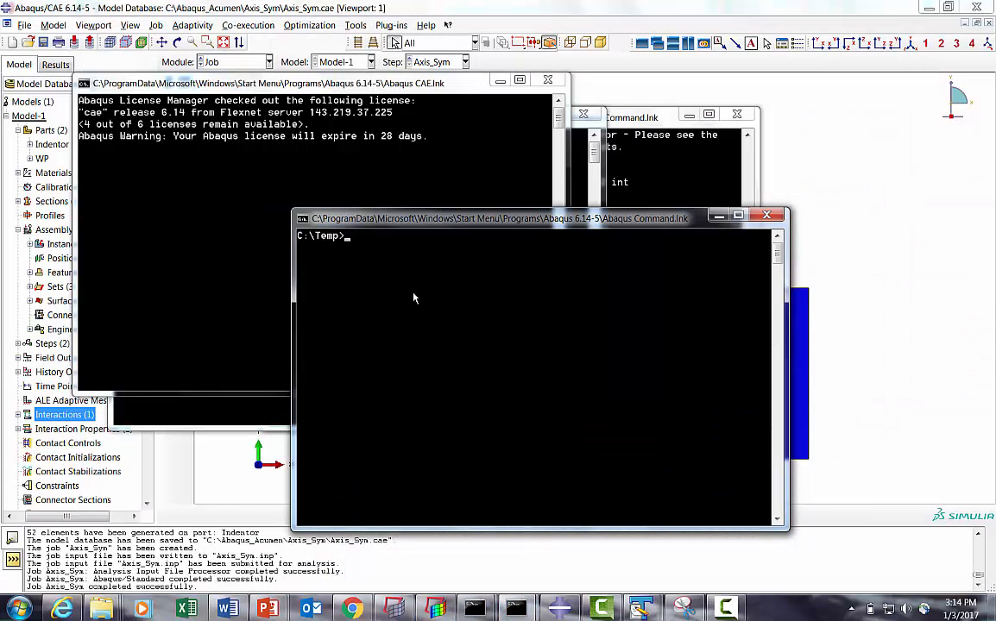
Change the command prompt's directory to C:\Abaqus_Acumen\Axis_Sym, pasting the copied path
{"action": "type", "text": "cd"}
{"action": "right_click", "coordinate": [427, 220]}
{"action": "mouse_move", "coordinate": [460, 316]}
{"action": "left_click", "coordinate": [549, 339]}
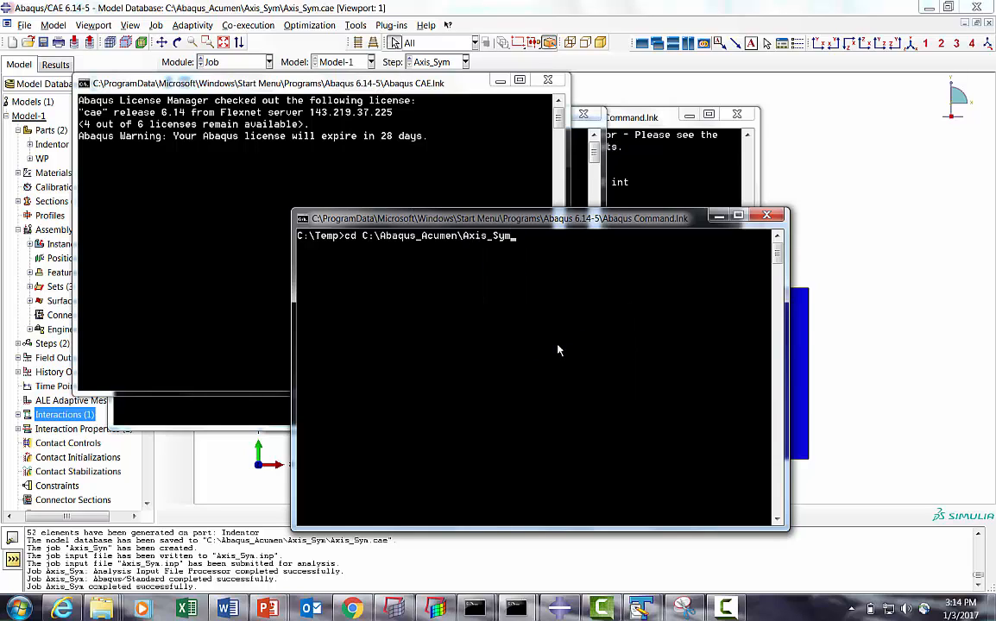
{"action": "key", "text": "Return"}
Start the job command with abq6145 j= and copy the Axis_Sym file name from the Axis_Sym folder in Windows Explorer
{"action": "type", "text": "abq"}
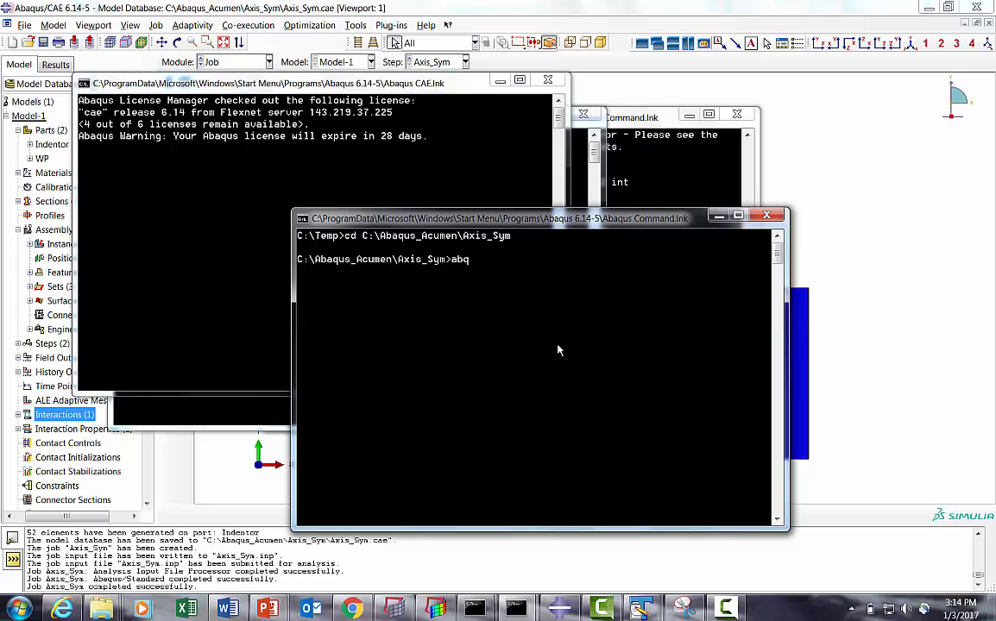
{"action": "type", "text": "6145 j="}
{"action": "mouse_move", "coordinate": [101, 609]}
{"action": "left_click", "coordinate": [230, 553]}
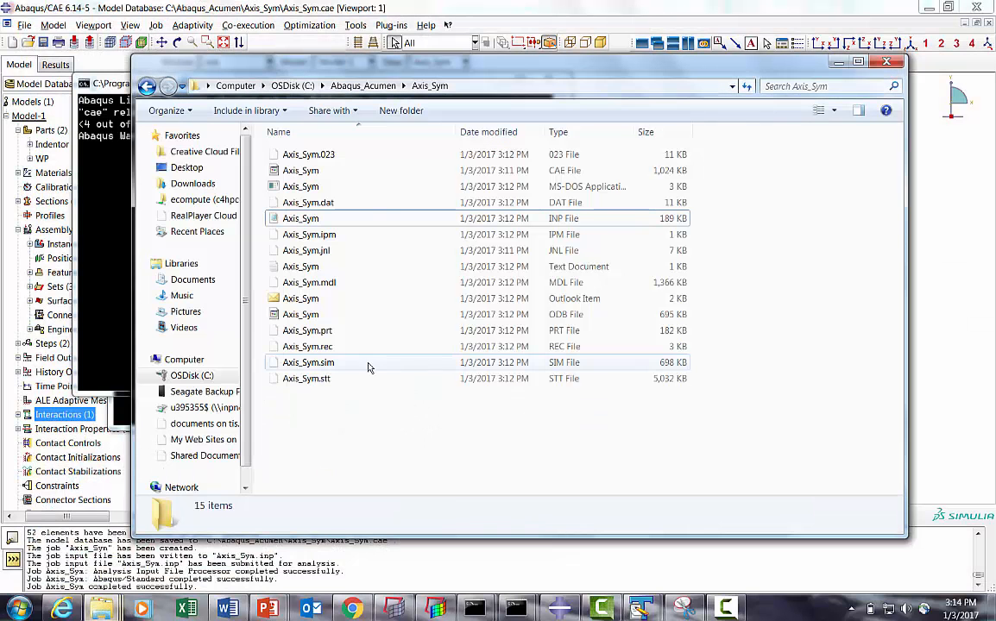
{"action": "right_click", "coordinate": [325, 267]}
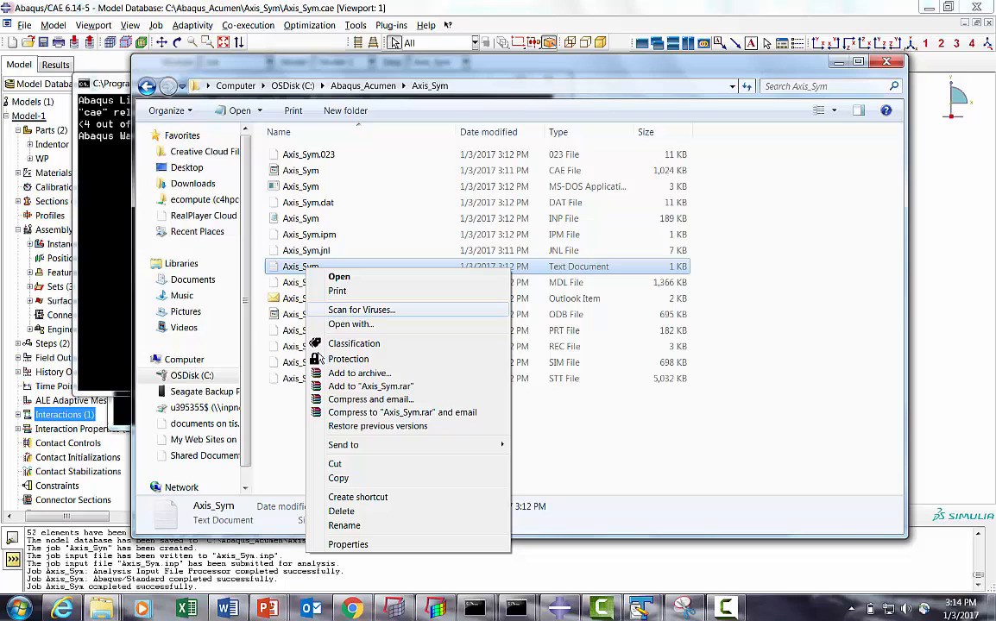
{"action": "left_click", "coordinate": [337, 530]}
{"action": "key", "text": "ctrl+c"}
{"action": "right_click", "coordinate": [306, 264]}
{"action": "left_click", "coordinate": [336, 309]}
{"action": "left_click", "coordinate": [390, 441]}
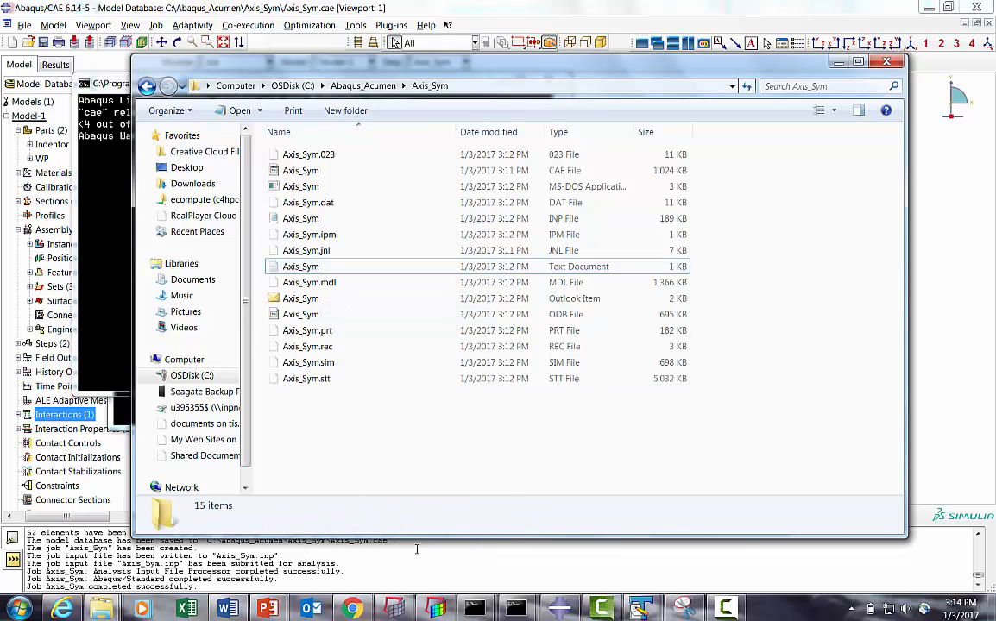
Return to the Abaqus Command window, run abq6145 j=Axis_Sym cpus=2 int with the pasted job name, and agree to overwrite the old job files
{"action": "mouse_move", "coordinate": [474, 609]}
{"action": "left_click", "coordinate": [500, 454]}
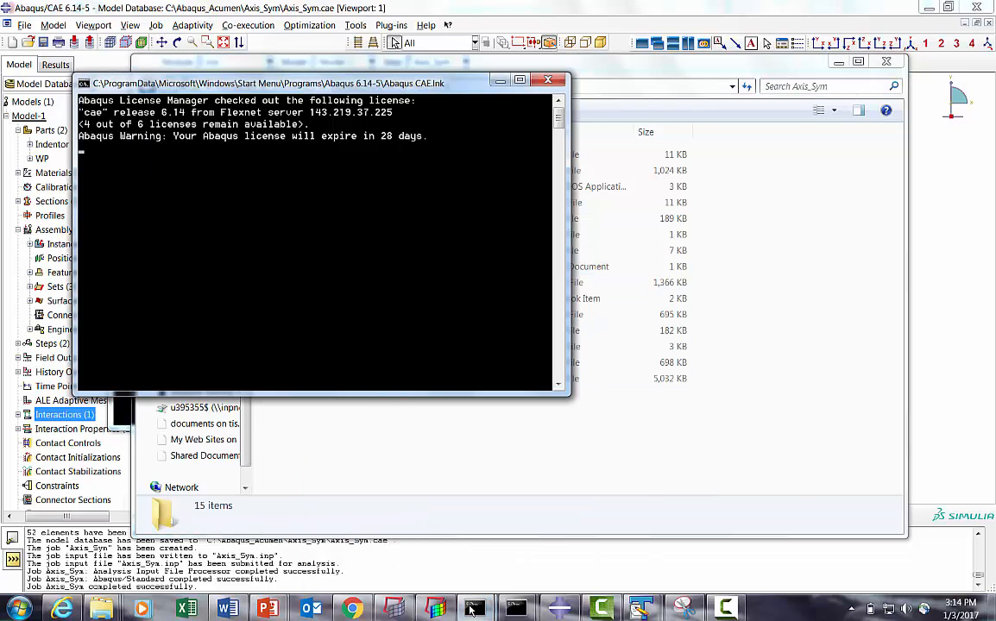
{"action": "left_click", "coordinate": [580, 540]}
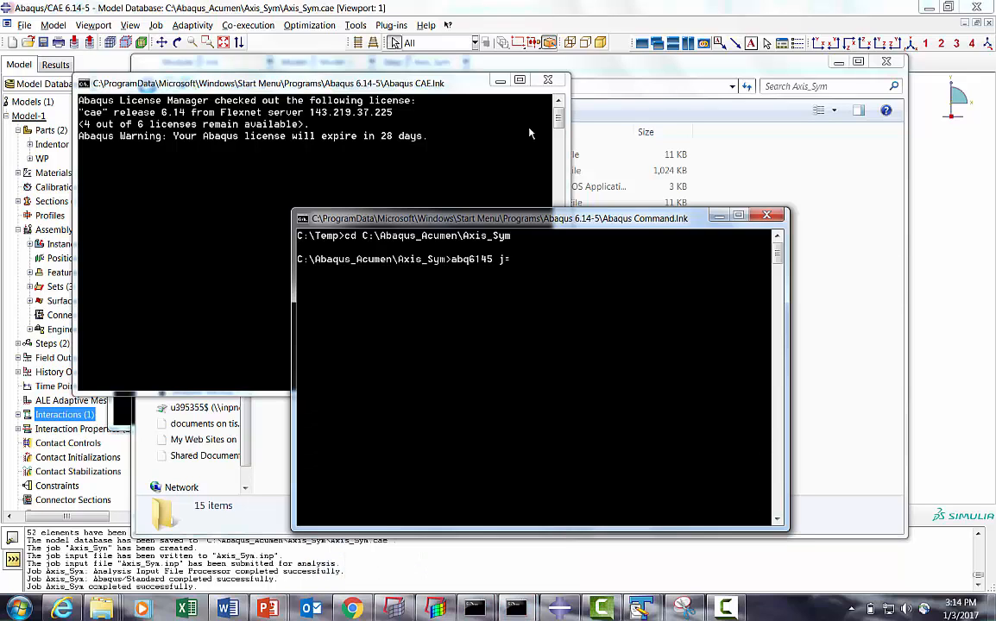
{"action": "right_click", "coordinate": [543, 219]}
{"action": "mouse_move", "coordinate": [595, 318]}
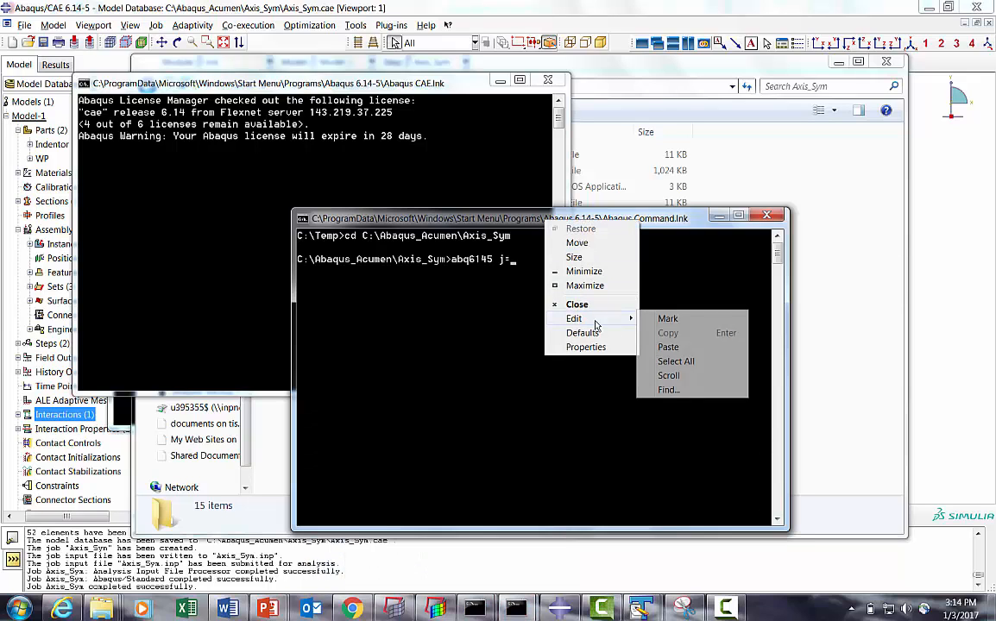
{"action": "left_click", "coordinate": [667, 347]}
{"action": "type", "text": "cpu"}
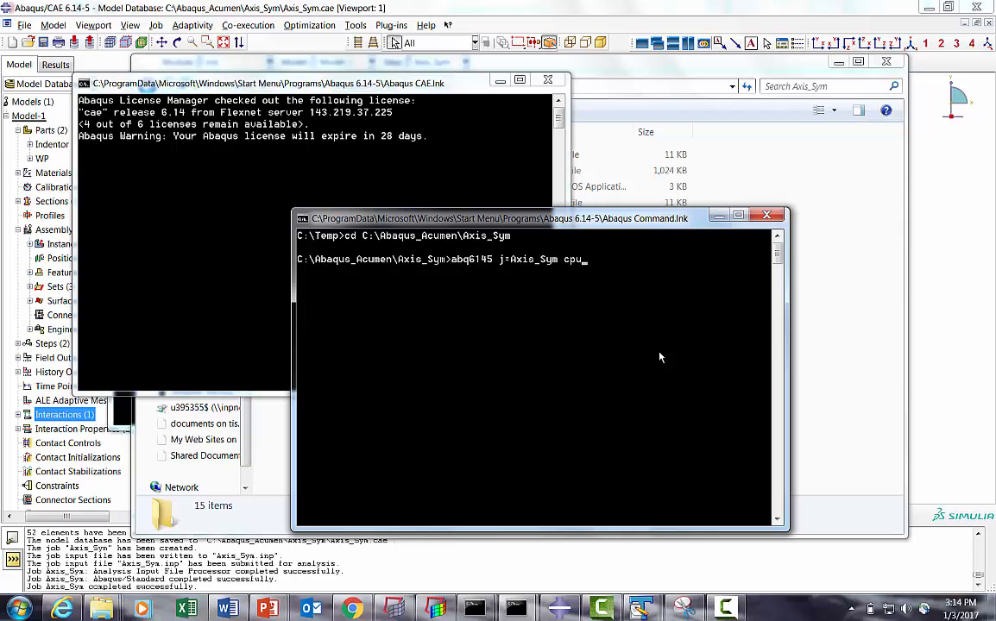
{"action": "type", "text": "s=2 int"}
{"action": "key", "text": "Return"}
{"action": "type", "text": "y"}
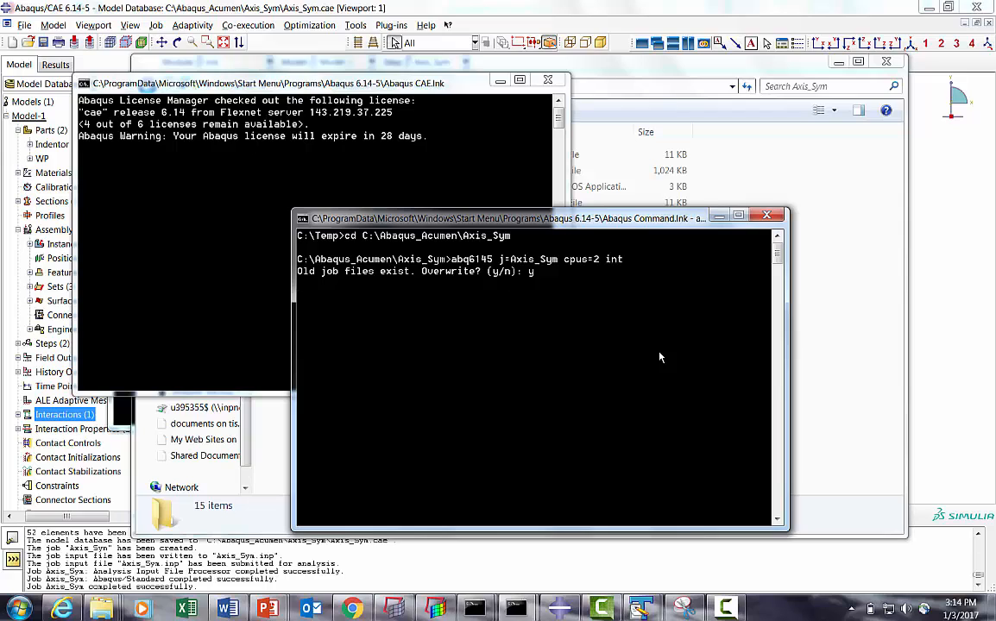
{"action": "key", "text": "Return"}
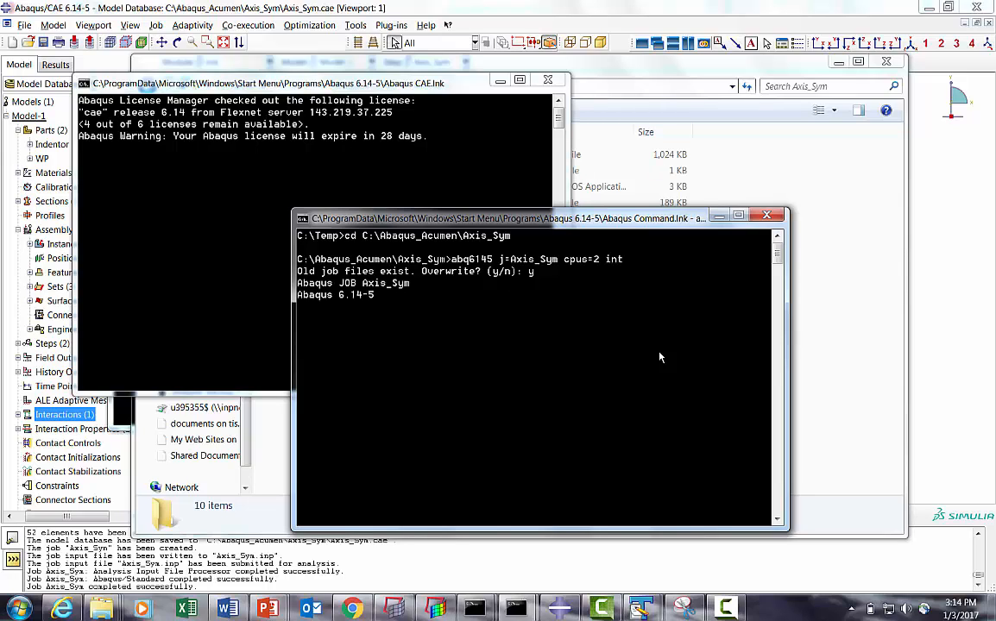
Minimise the CAE console, the running command window and Windows Explorer, and close the two old Abaqus consoles
{"action": "left_click", "coordinate": [500, 80]}
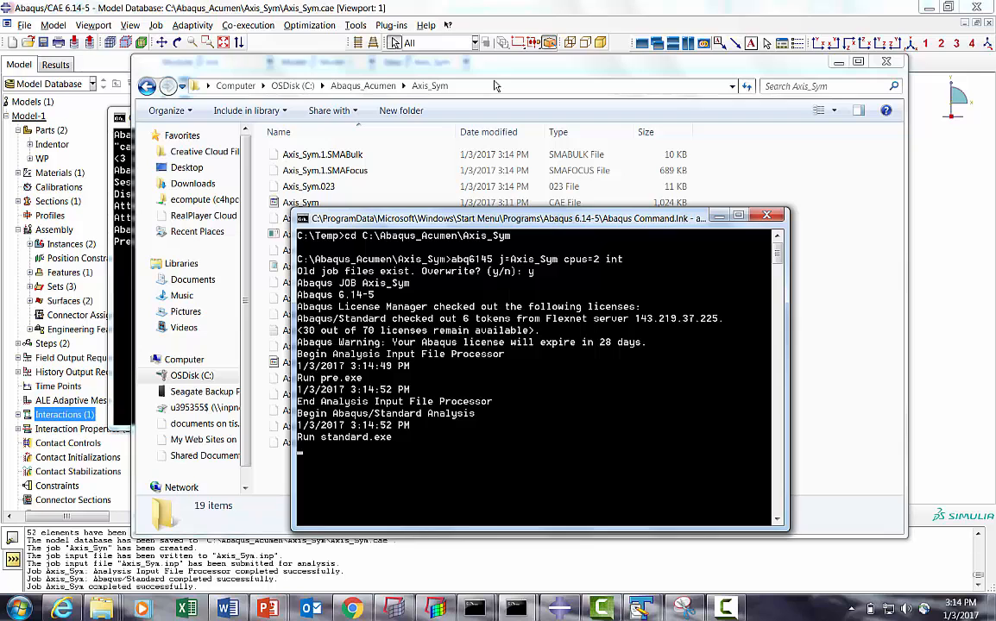
{"action": "left_click", "coordinate": [722, 220]}
{"action": "left_click", "coordinate": [840, 64]}
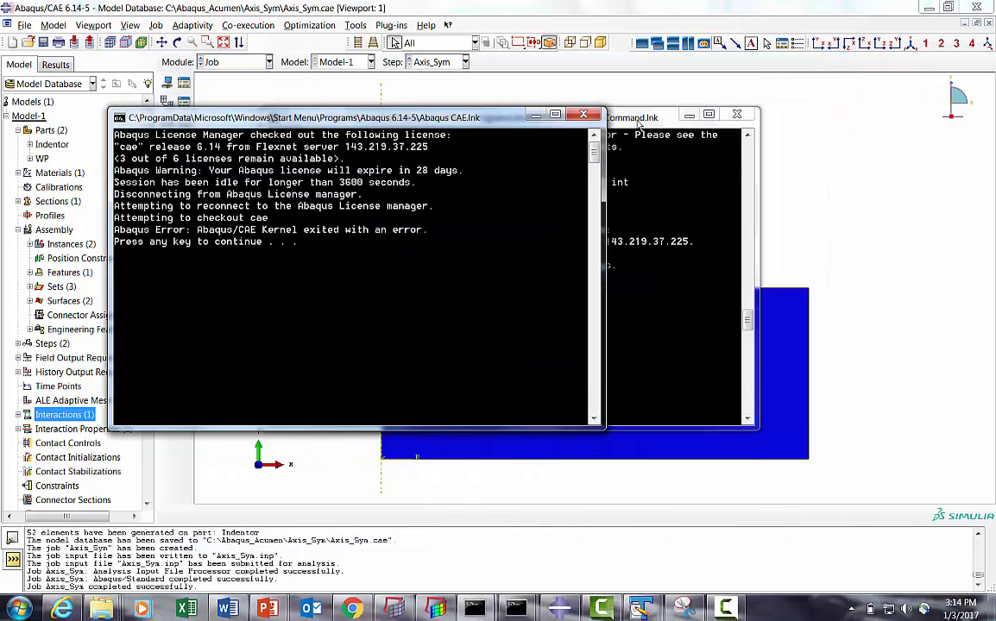
{"action": "left_click", "coordinate": [583, 114]}
{"action": "left_click", "coordinate": [736, 113]}
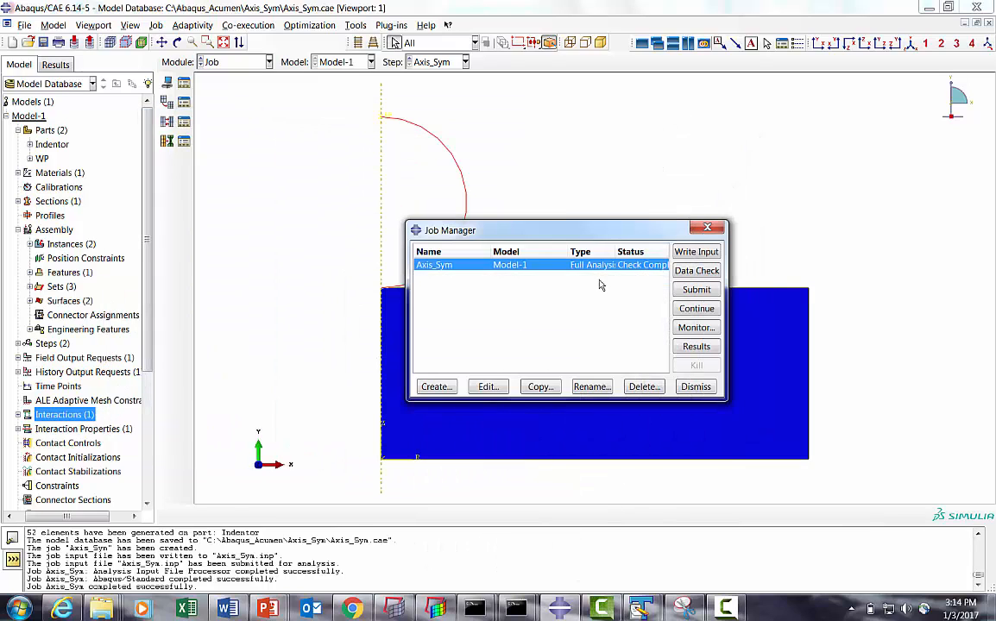
Open the results of the Axis_Sym job, turn off sweeping of elements and show the section in the XY view
{"action": "left_click", "coordinate": [696, 347]}
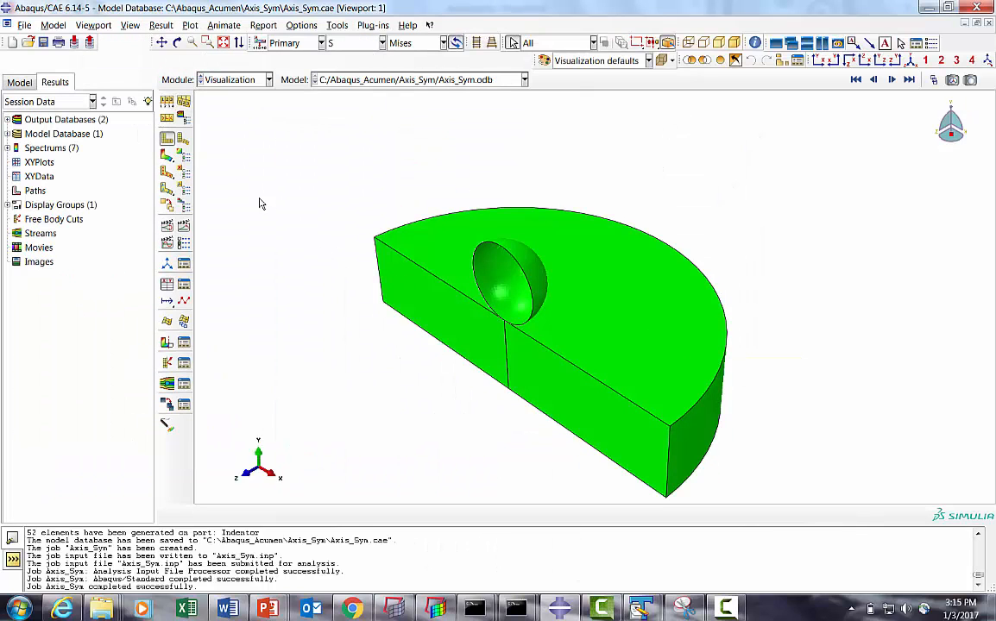
{"action": "left_click", "coordinate": [167, 117]}
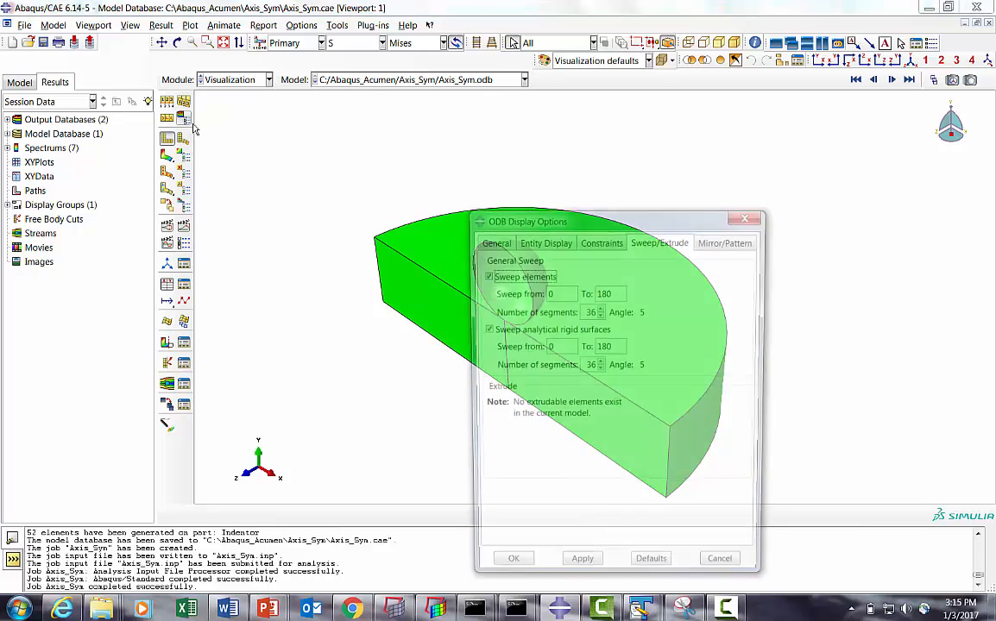
{"action": "left_click", "coordinate": [485, 275]}
{"action": "left_click", "coordinate": [580, 573]}
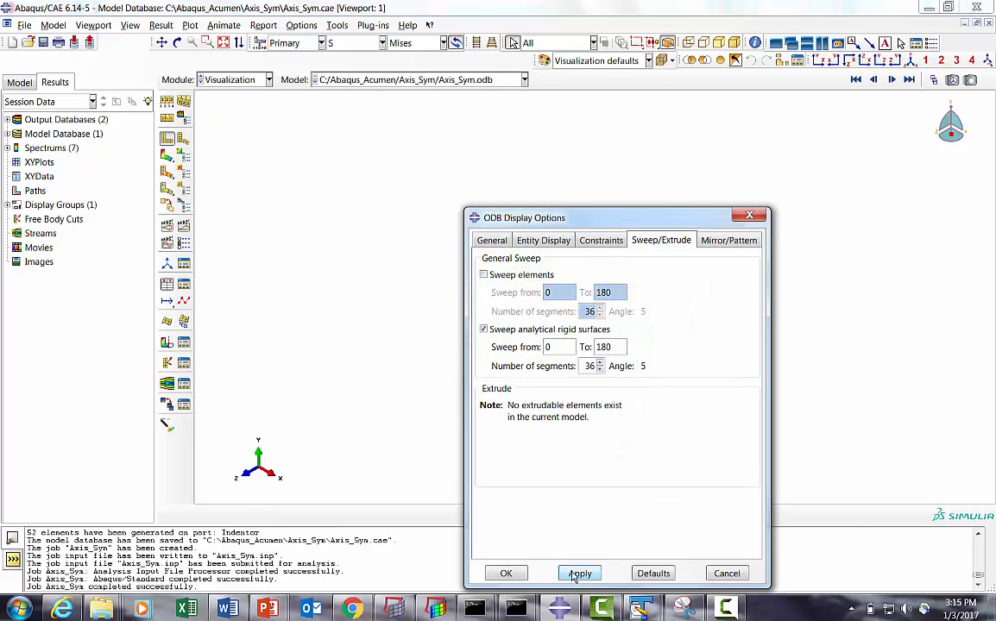
{"action": "left_click", "coordinate": [507, 571]}
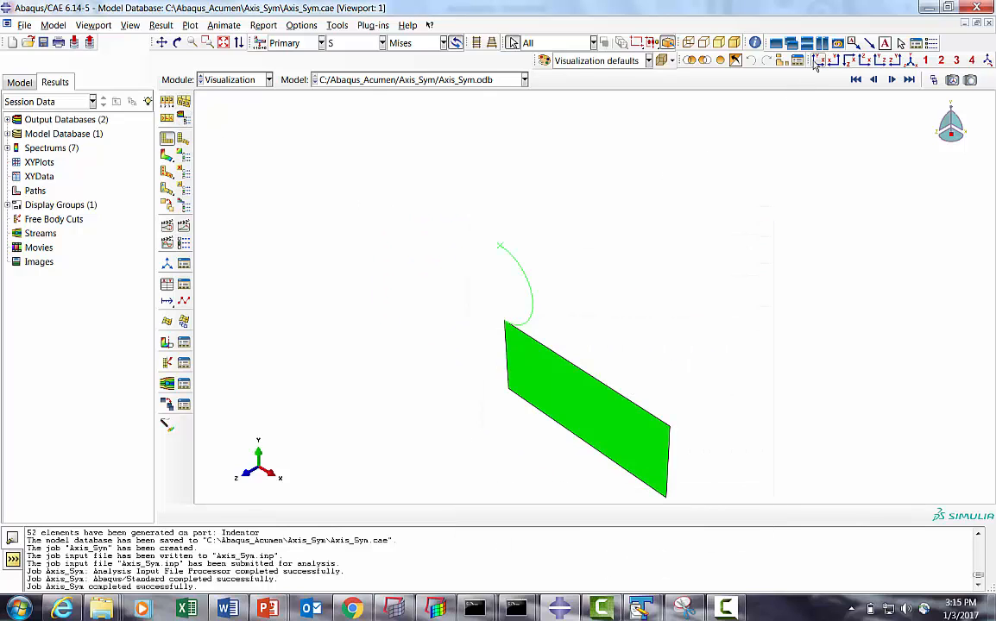
{"action": "left_click", "coordinate": [734, 43]}
Plot the Mises stress contours on the deformed shape and animate their time history
{"action": "left_click", "coordinate": [186, 227]}
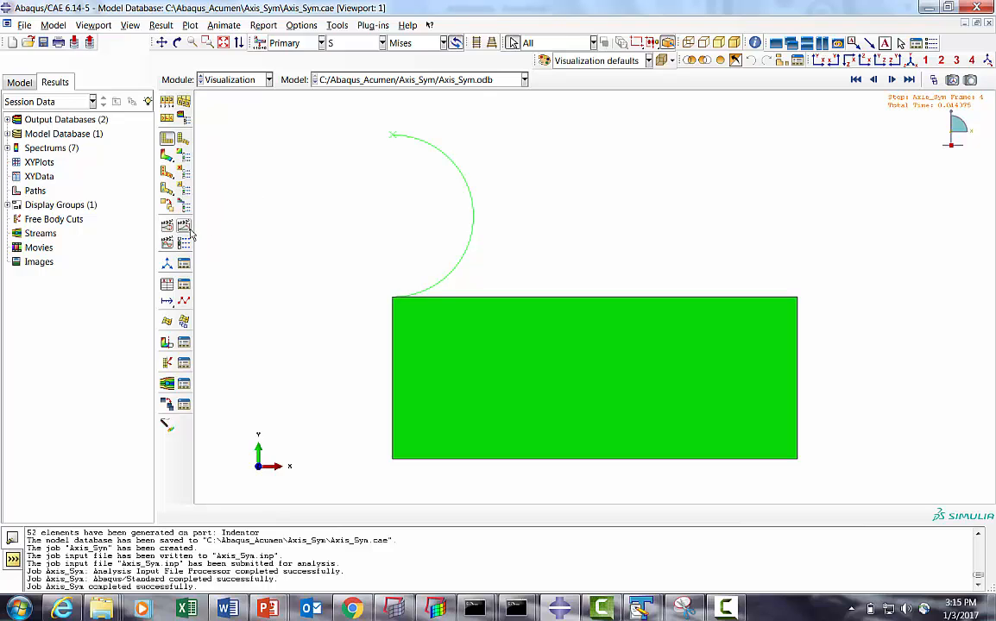
{"action": "left_click", "coordinate": [167, 155]}
{"action": "left_click", "coordinate": [187, 228]}
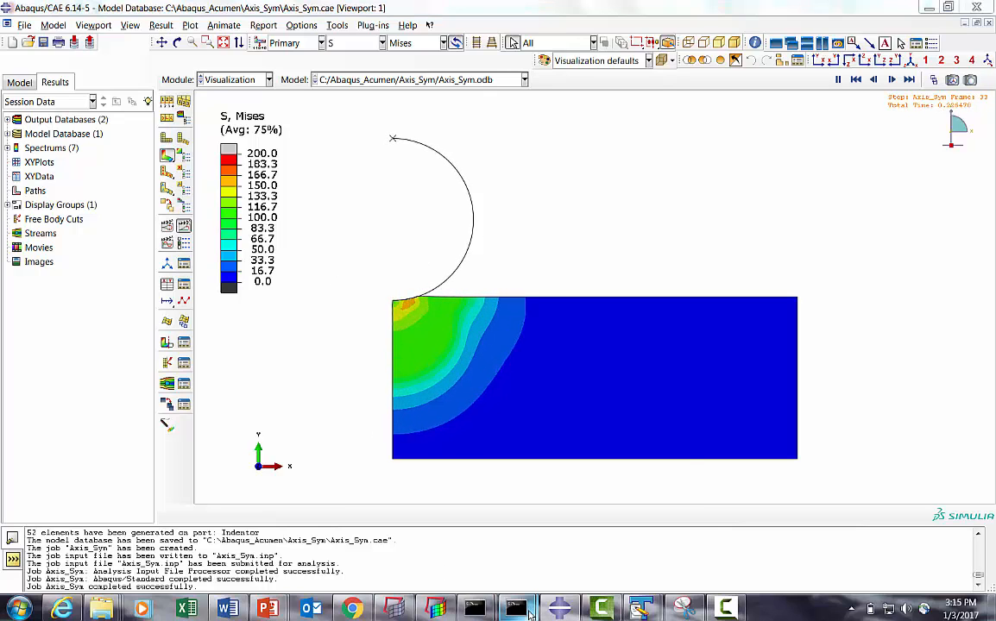
Check the Axis_Sym job's progress in the Abaqus Command window until the run ends, and restart the stress animation in Abaqus/CAE
{"action": "left_click", "coordinate": [523, 522]}
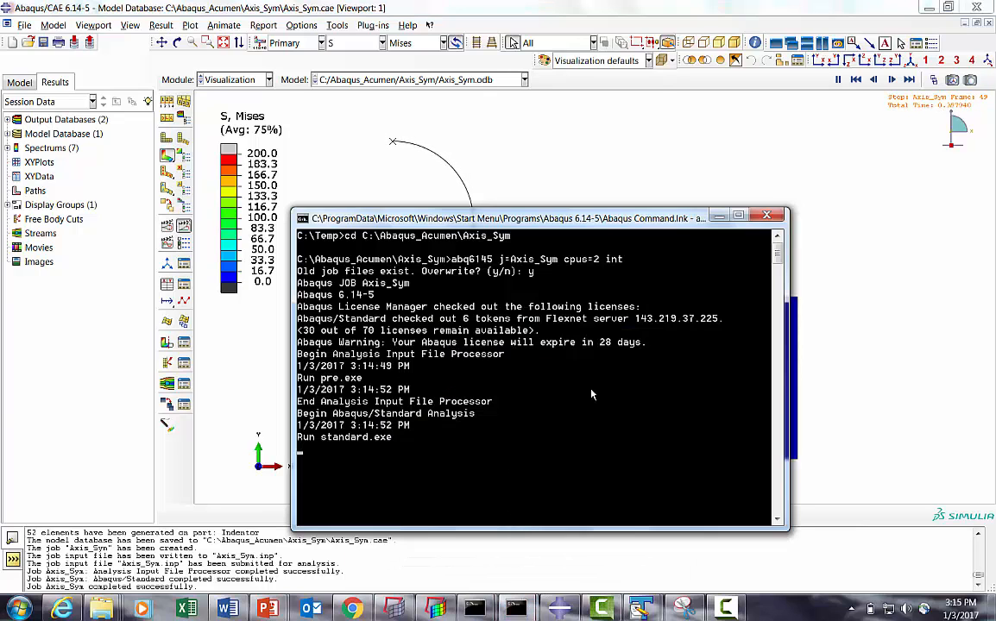
{"action": "left_click", "coordinate": [720, 215]}
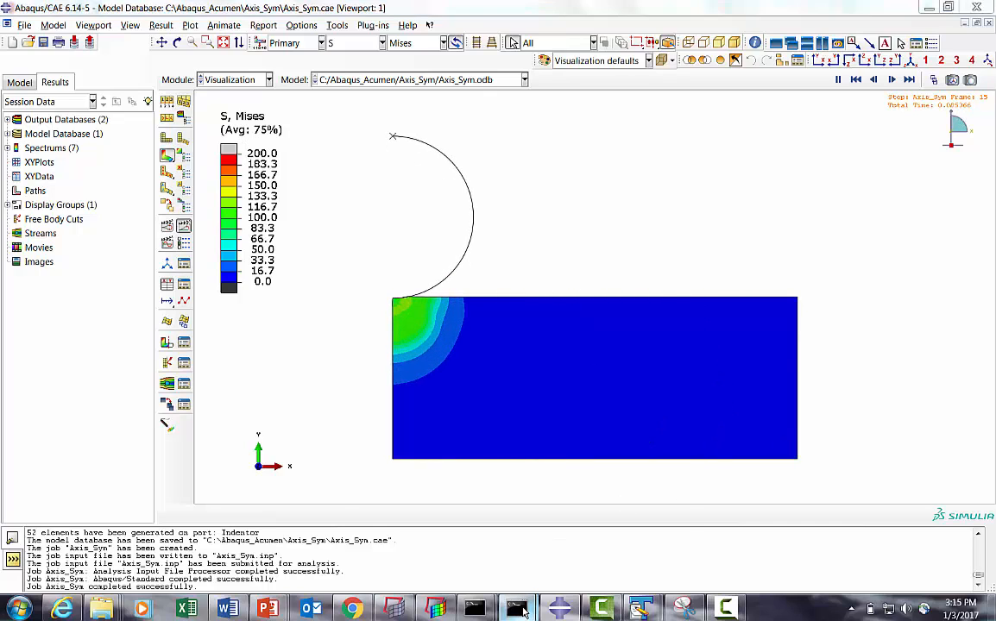
{"action": "left_click", "coordinate": [564, 559]}
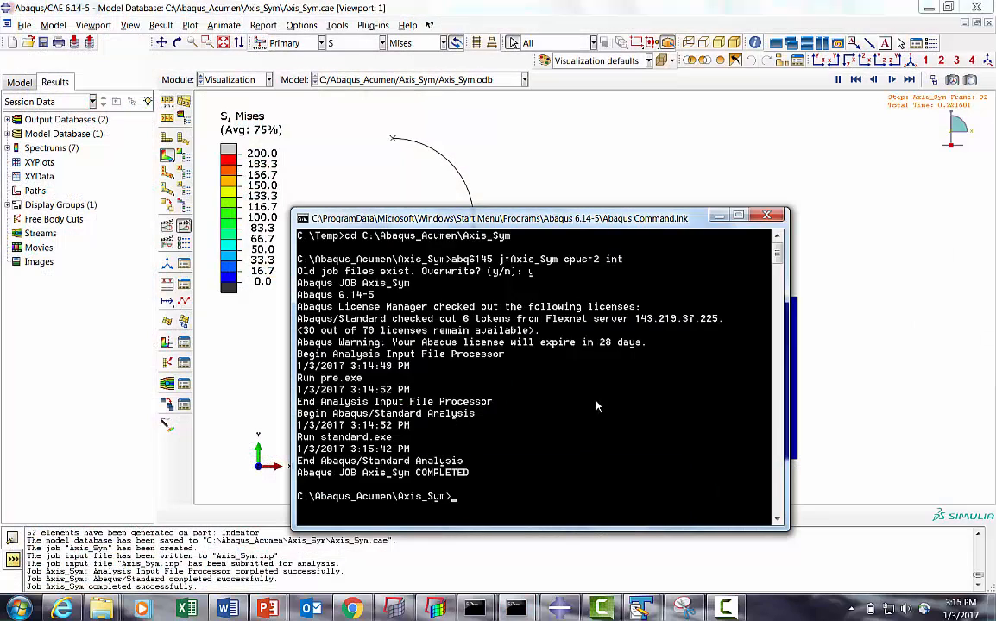
{"action": "left_click", "coordinate": [618, 192]}
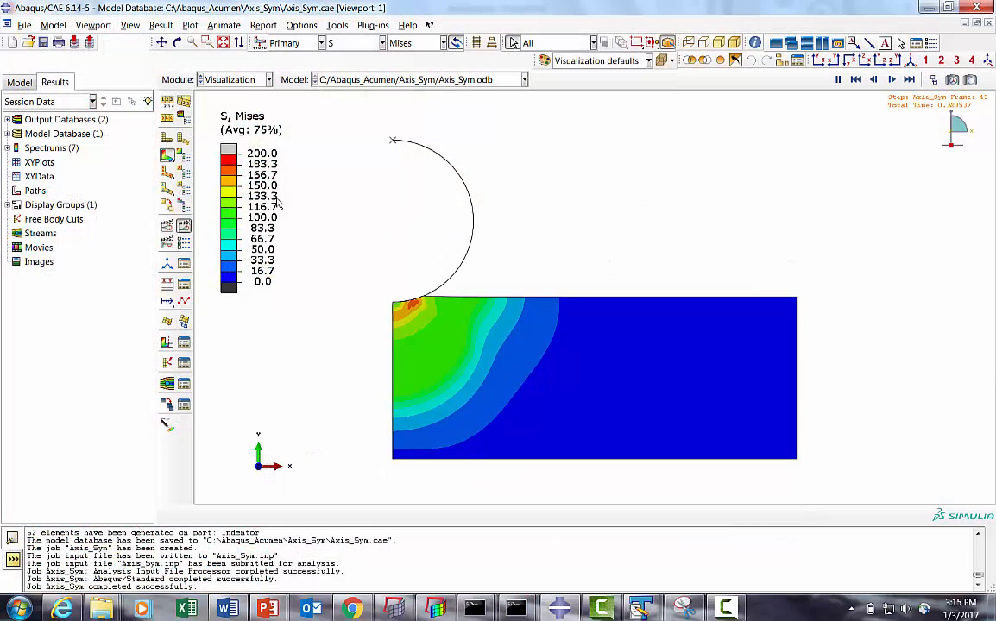
{"action": "left_click", "coordinate": [189, 224]}
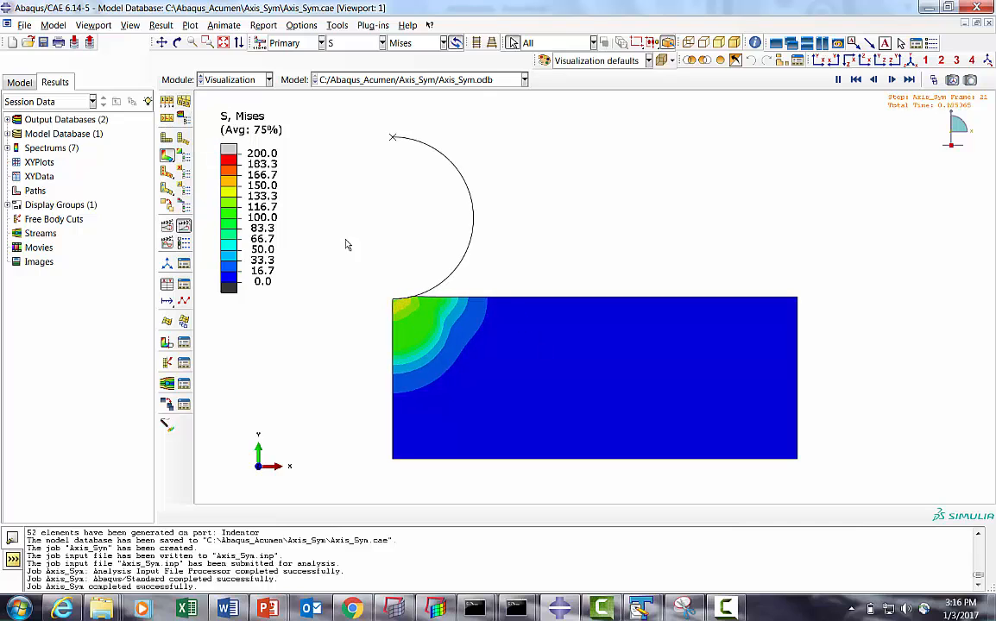
Turn on sweeping of elements from 0 to 180 degrees in the ODB display options
{"action": "left_click", "coordinate": [185, 120]}
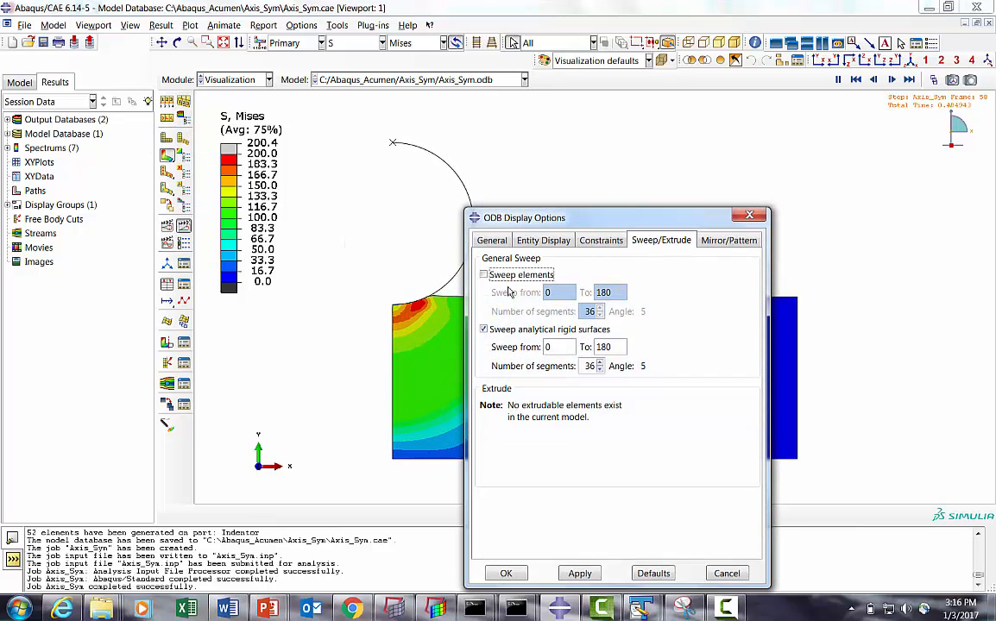
{"action": "left_click", "coordinate": [484, 275]}
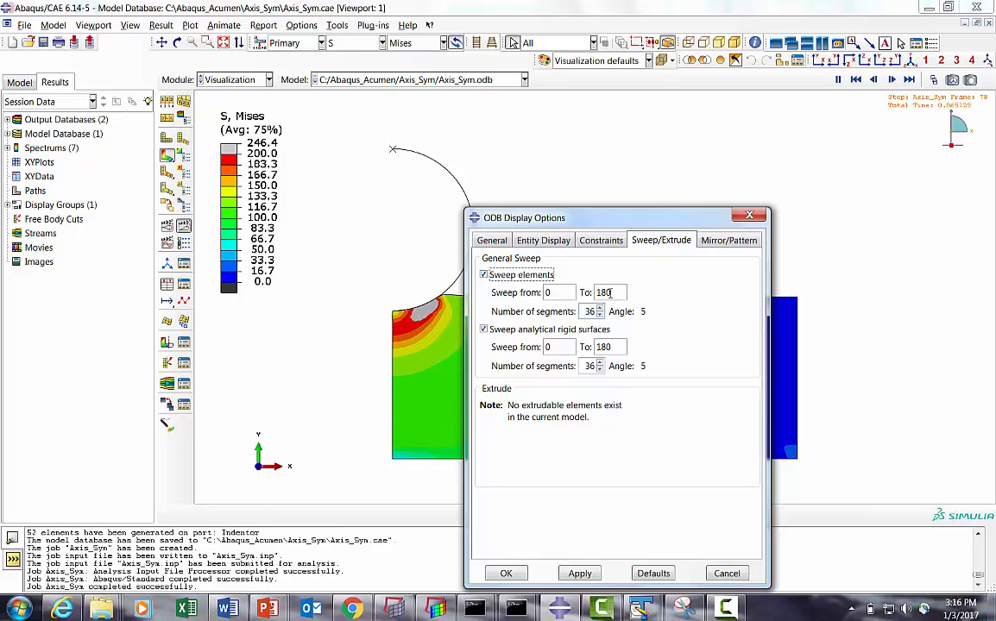
{"action": "left_click", "coordinate": [580, 574]}
{"action": "left_click", "coordinate": [506, 573]}
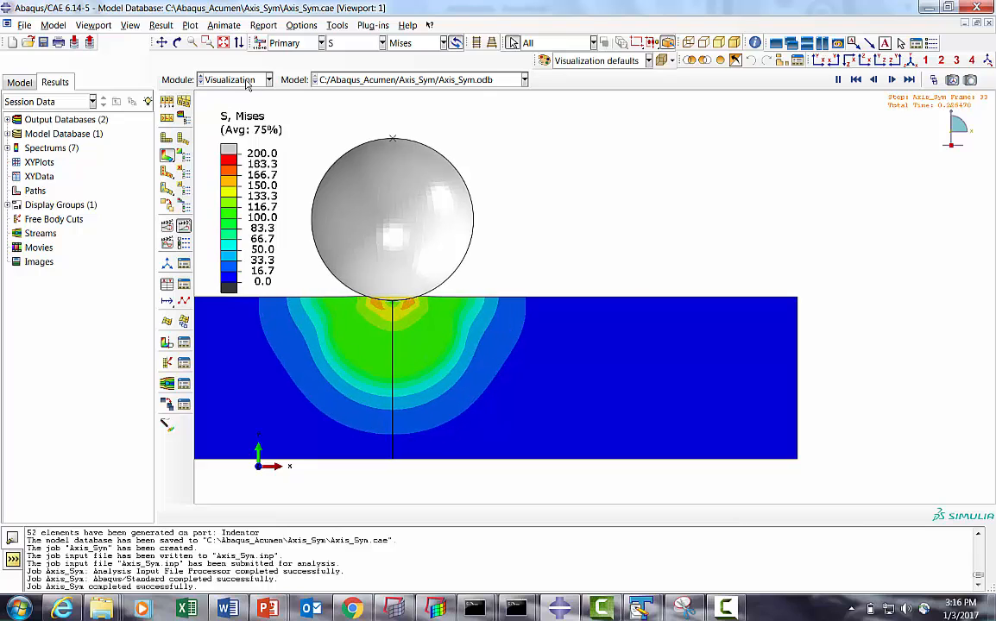
Rotate the swept half model to an oblique view from above and fit it in the viewport while the animation plays
{"action": "left_click", "coordinate": [177, 43]}
{"action": "left_click_drag", "start_coordinate": [493, 219], "coordinate": [593, 378]}
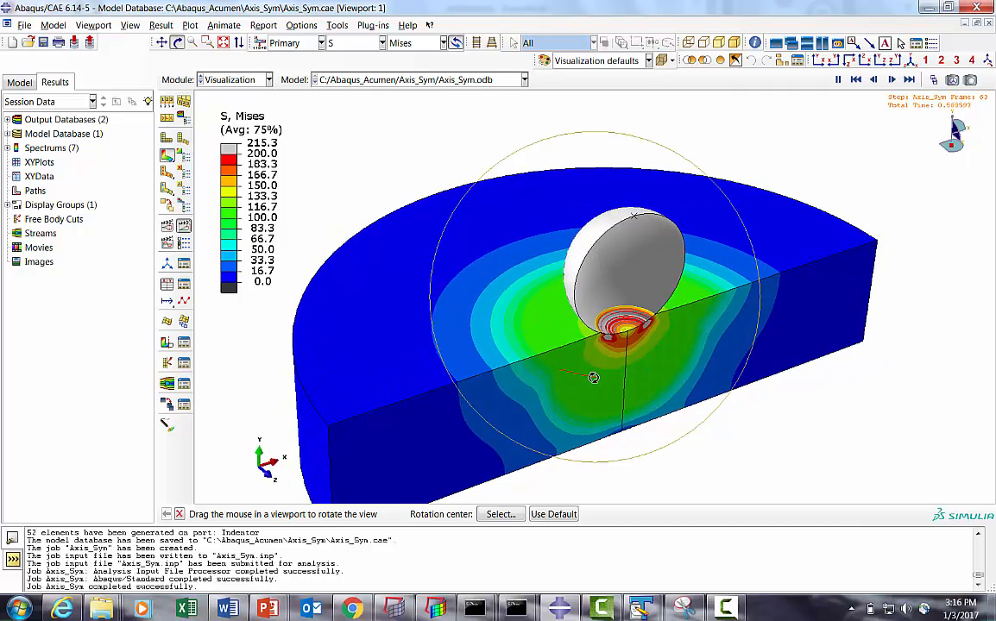
{"action": "left_click", "coordinate": [223, 43]}
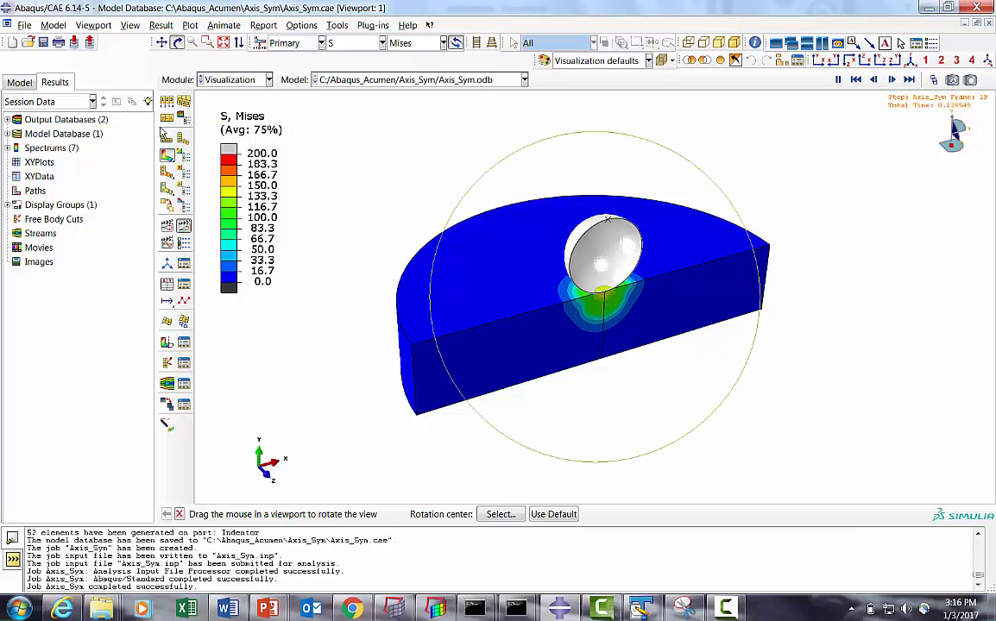
{"action": "left_click", "coordinate": [162, 43]}
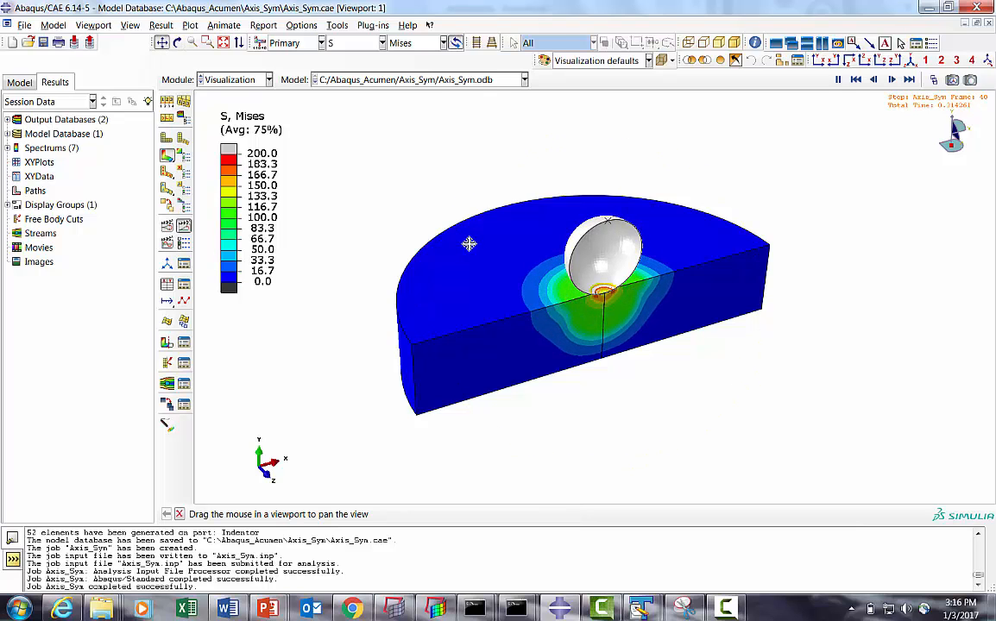